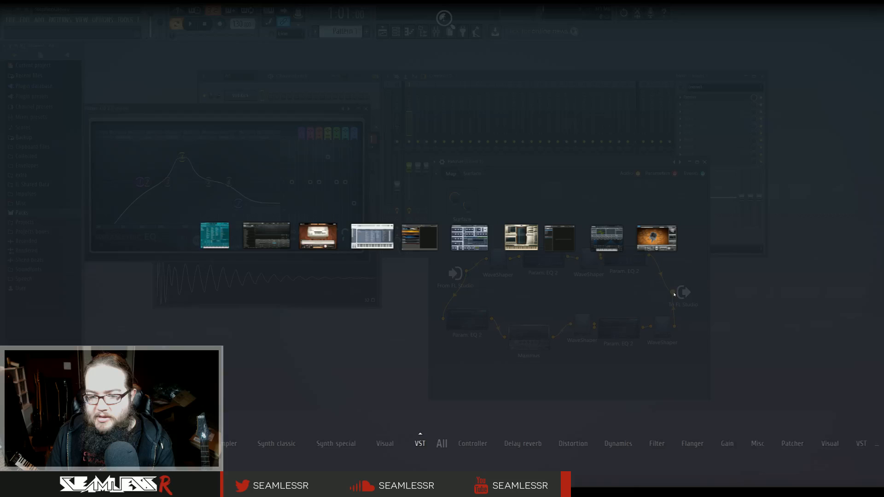
- Add a Maximus to the Patcher map and route both distortion chains through it into To FL Studio
left_click(444, 18)
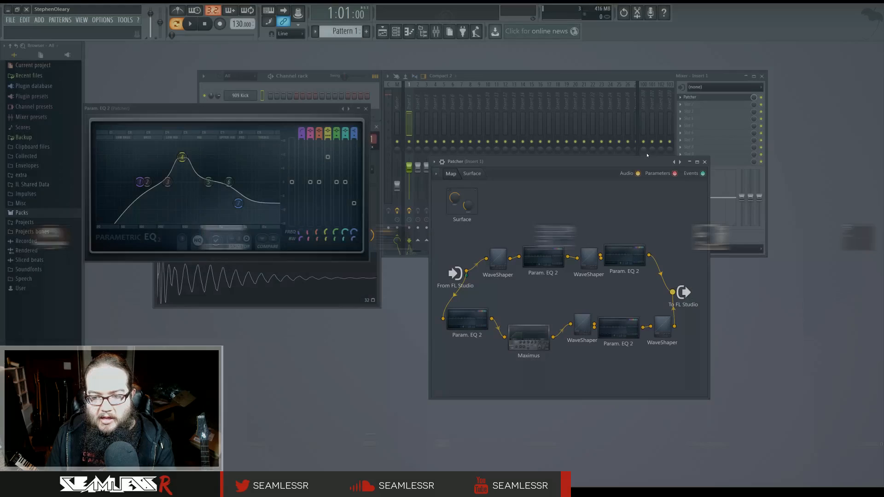
key("F8")
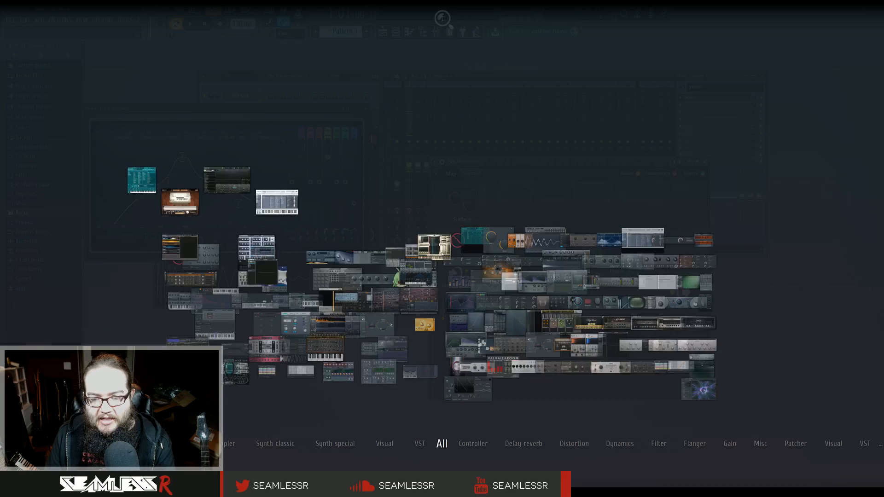
mouse_move(866, 445)
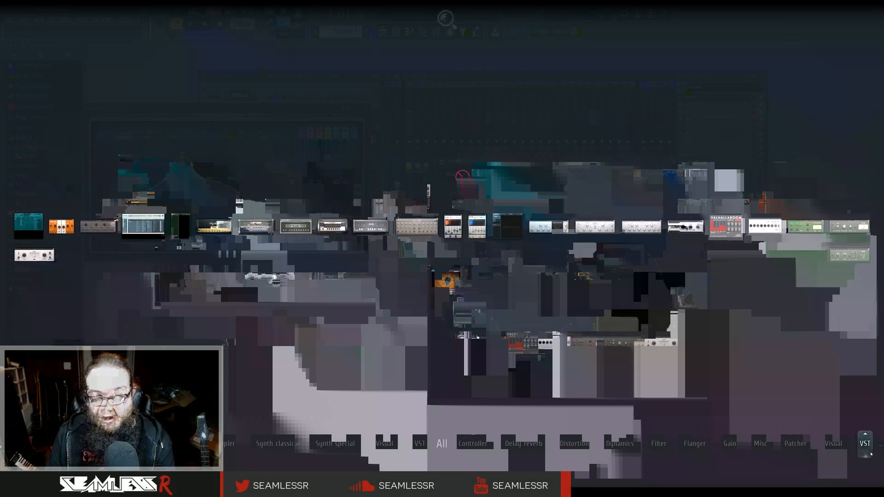
mouse_move(826, 411)
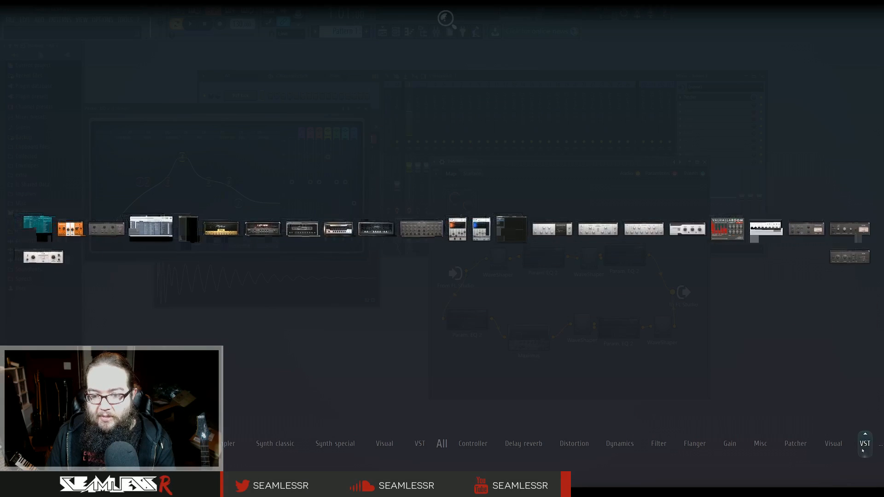
mouse_move(429, 449)
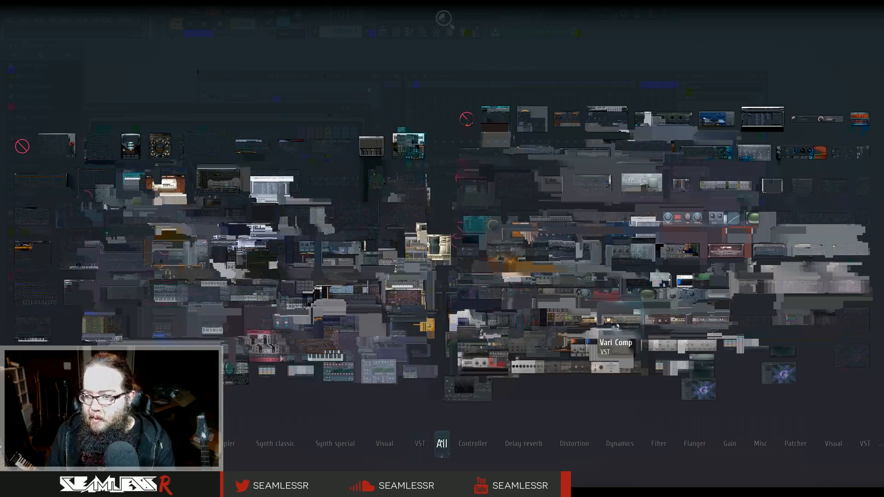
left_click(479, 288)
left_click_drag(643, 325, 680, 293)
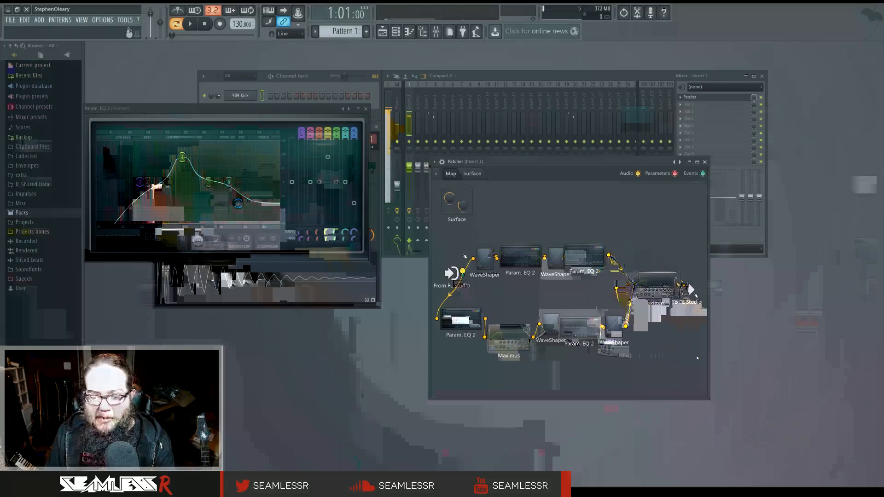
- Enlarge the Patcher window and spread the upper chain's WaveShaper and Param. EQ 2 modules further apart
left_click_drag(709, 399, 859, 415)
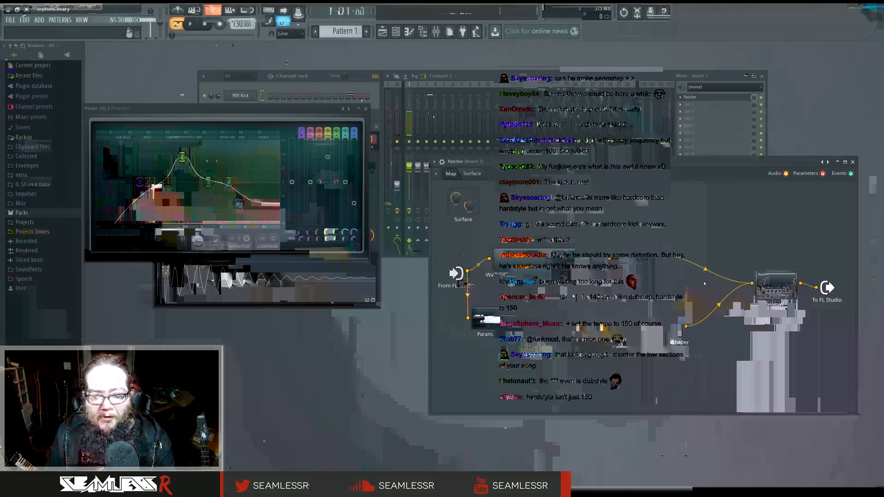
left_click_drag(650, 259, 678, 252)
left_click_drag(594, 260, 614, 251)
left_click_drag(547, 258, 554, 250)
- Spread the lower chain's WaveShapers, Param. EQ 2 modules and Maximus apart to make use of the wider map
left_click_drag(677, 330, 712, 330)
left_click_drag(620, 331, 653, 327)
left_click_drag(587, 330, 600, 332)
left_click_drag(535, 332, 555, 331)
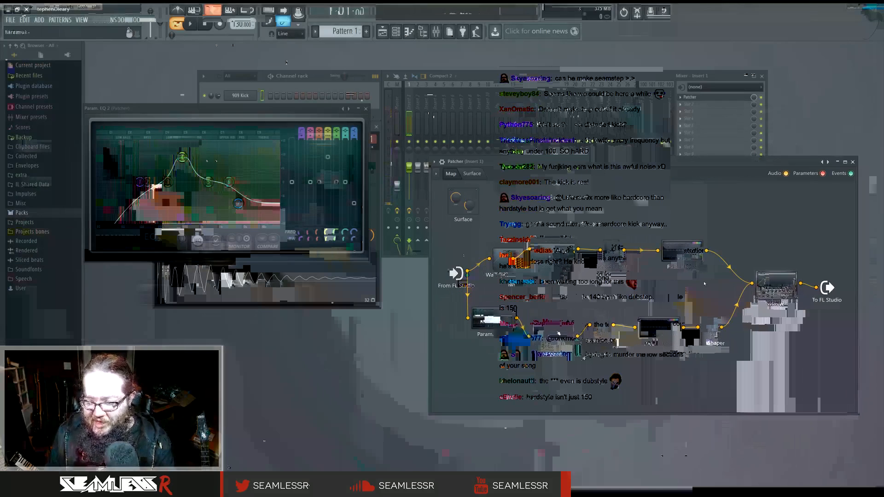
left_click_drag(495, 318, 502, 318)
left_click_drag(707, 328, 708, 328)
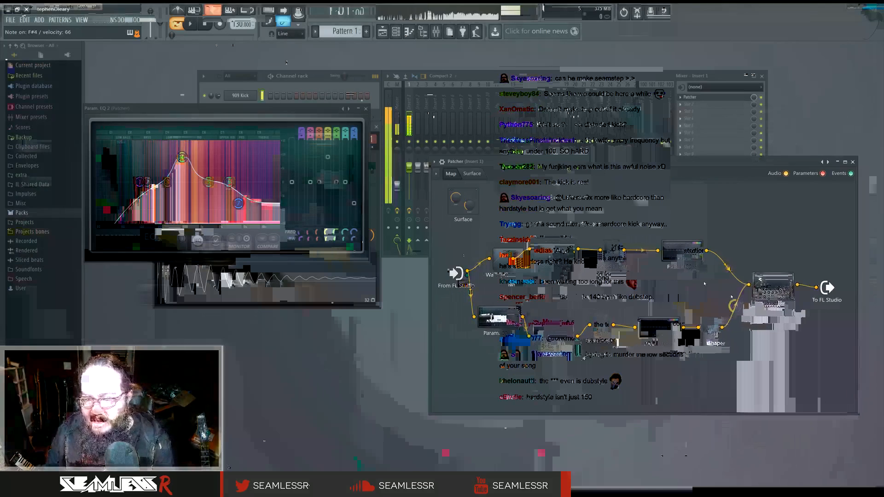
- Reposition the upper chain's last Param. EQ 2 slightly and open its settings
left_click_drag(686, 259, 678, 258)
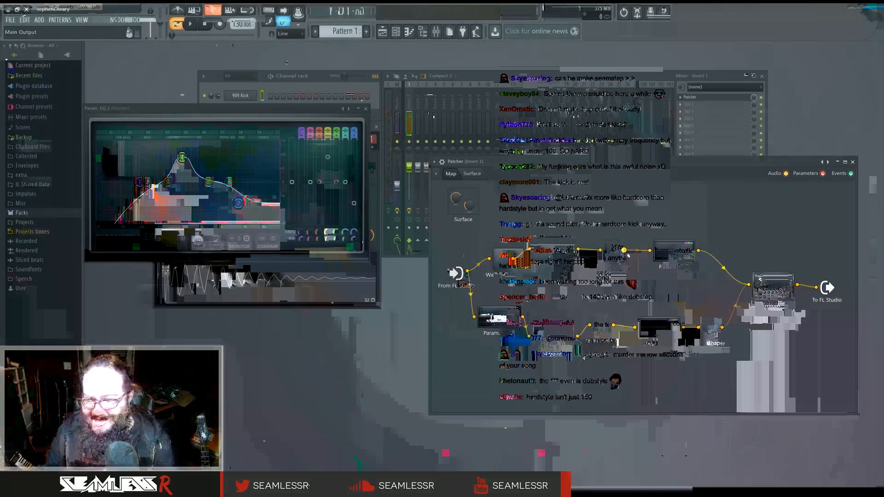
double_click(675, 256)
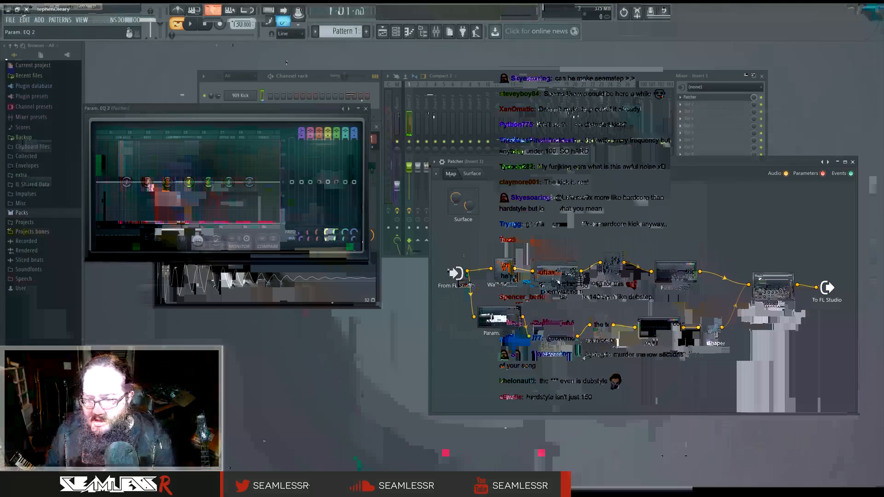
- Build a third parallel branch from From FL Studio through a new WaveShaper and Param. EQ 2 into Maximus, with the WaveShaper's curve bent upward
key("F8")
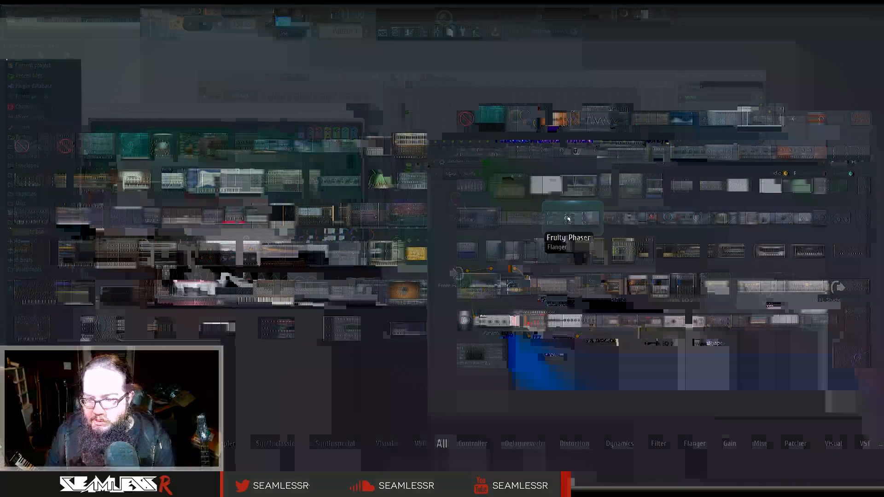
left_click(478, 218)
left_click_drag(467, 271, 475, 258)
left_click_drag(514, 219, 644, 230)
key("F8")
double_click(493, 227)
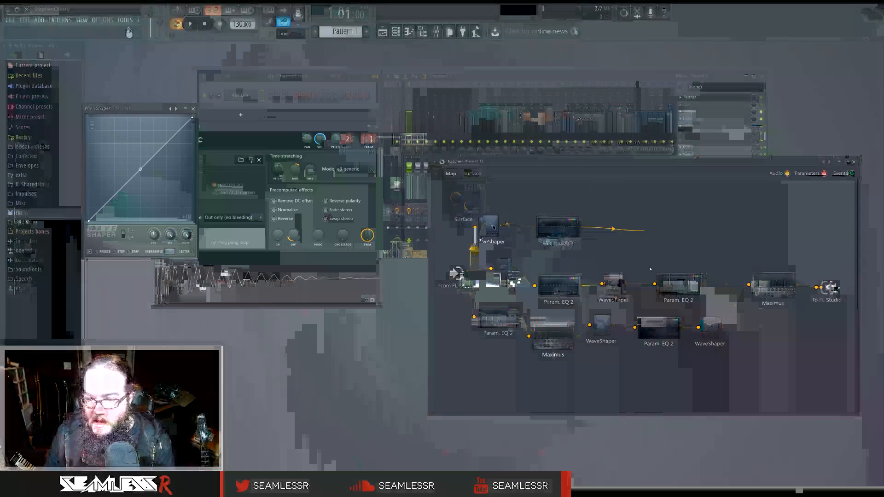
left_click_drag(720, 271, 749, 284)
left_click_drag(140, 169, 122, 121)
- Set band 7 of the new branch's Param. EQ 2 to a low pass filter
double_click(557, 225)
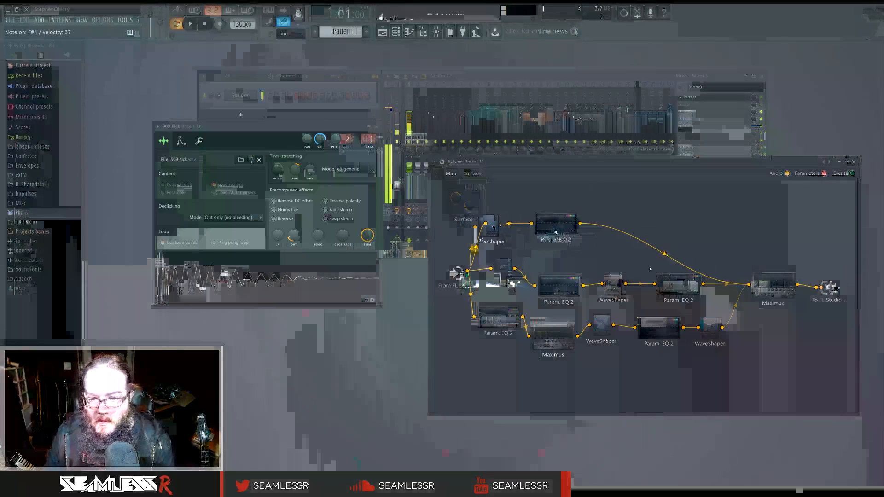
right_click(249, 183)
mouse_move(263, 203)
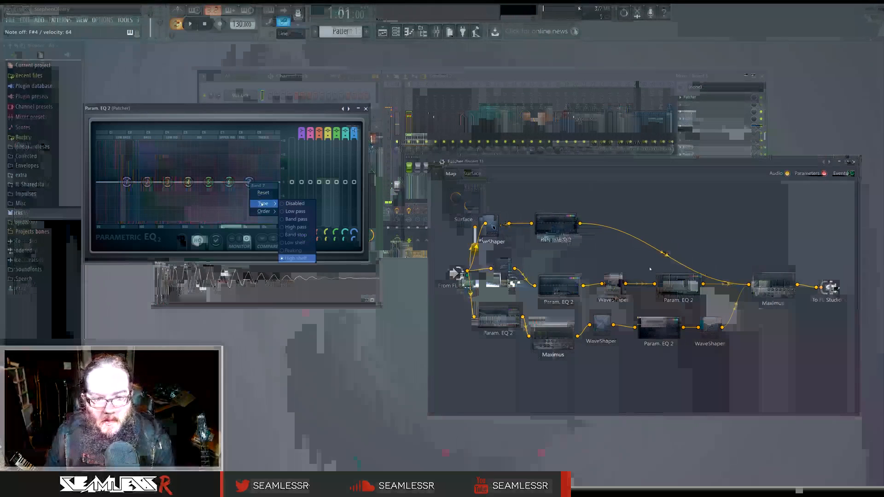
left_click(297, 219)
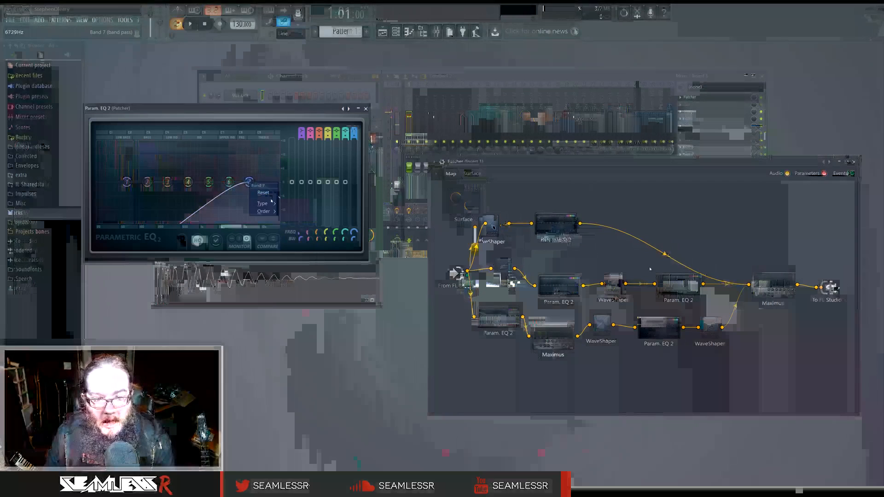
right_click(249, 183)
mouse_move(263, 203)
left_click(296, 210)
- Move band 7's low pass cutoff down near band 3 and give the filter a much steeper slope
left_click_drag(249, 183, 162, 183)
right_click(161, 182)
mouse_move(176, 211)
left_click(207, 211)
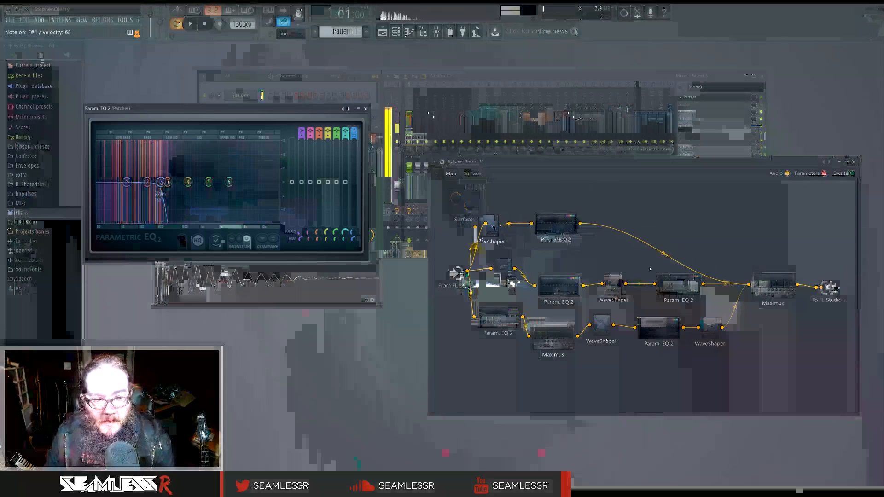
mouse_move(161, 183)
left_mouse_down()
mouse_move(148, 182)
mouse_move(162, 183)
left_mouse_up()
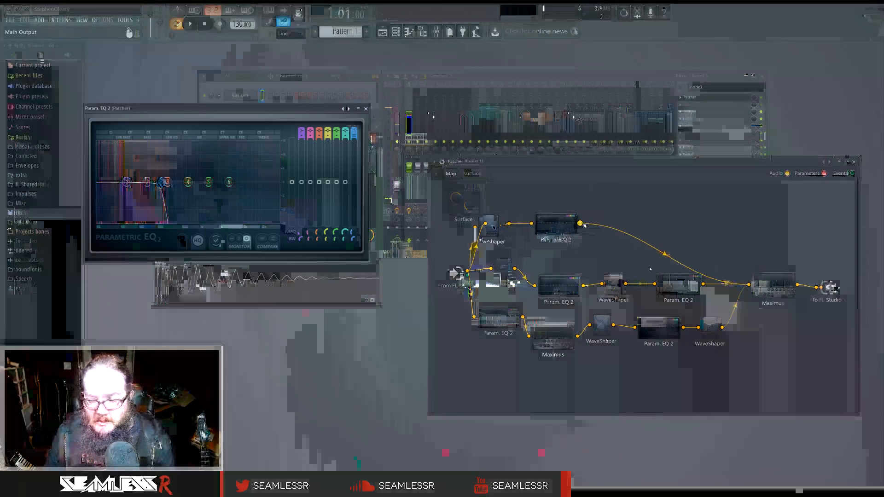
- Move the middle curve point of the new branch's WaveShaper to 0.04, 1.00
left_click(494, 225)
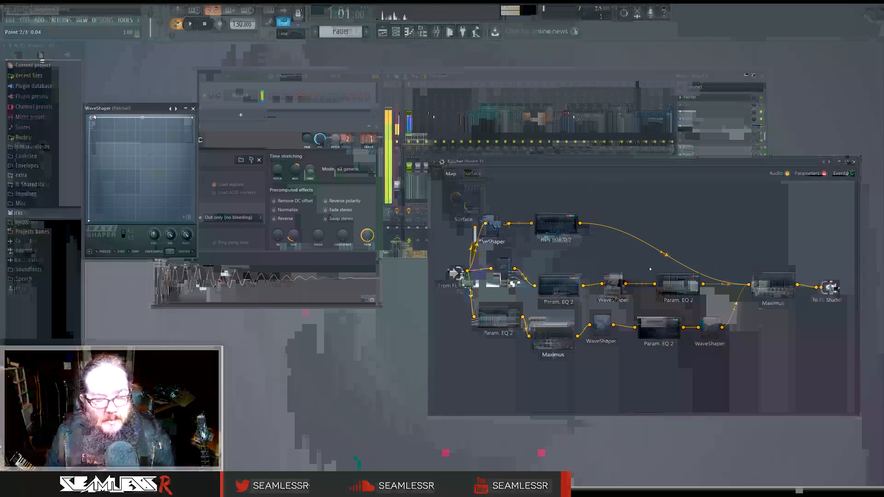
- Move the final Maximus higher in the map and check its master band settings
left_click_drag(771, 279, 773, 253)
left_click(773, 253)
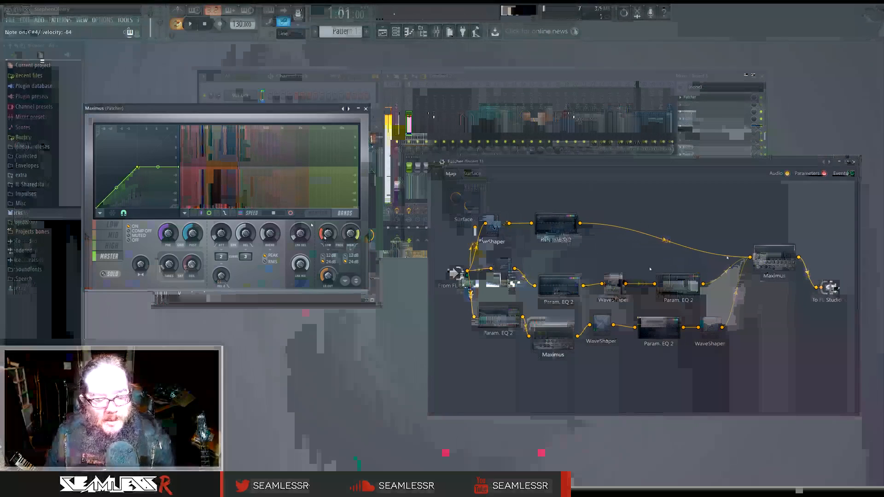
left_click(366, 109)
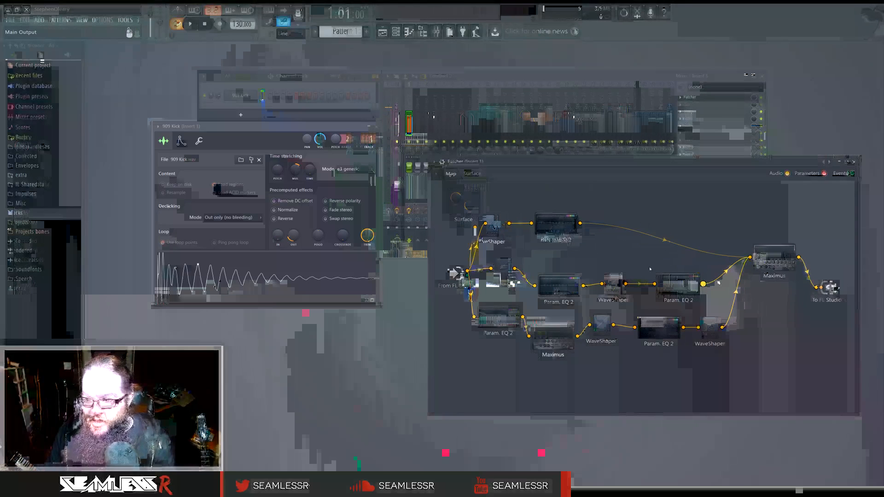
- Shift the band 4 peak to a lower frequency in the lower chain's second Param. EQ 2 and raise band 7 slightly
double_click(661, 328)
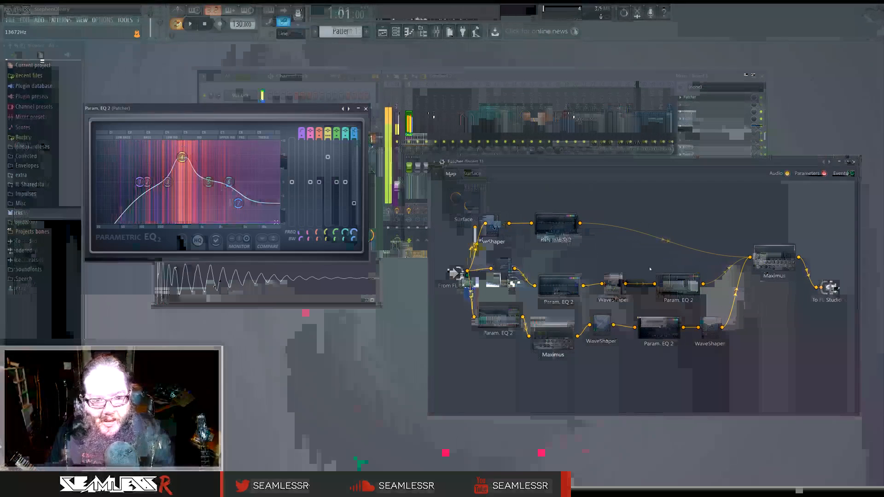
left_click_drag(185, 163, 172, 163)
left_click_drag(238, 203, 238, 188)
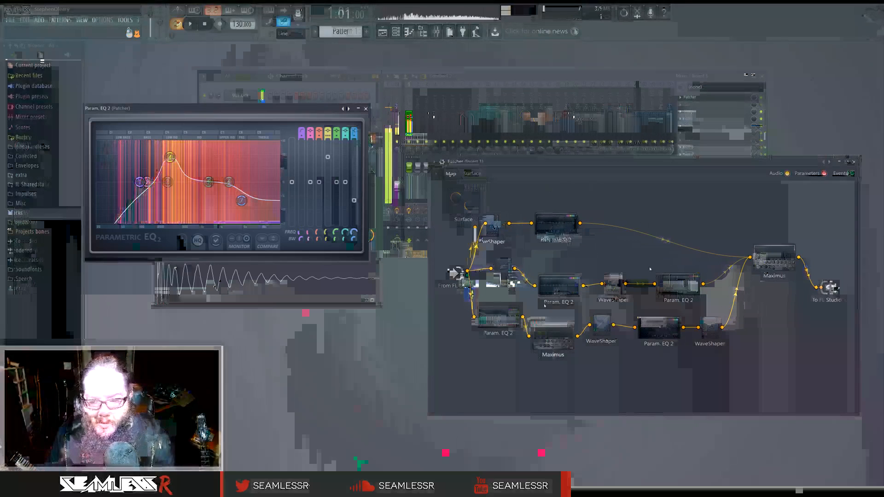
- Reshape the low-level part of the master curve in the lower chain's Maximus, and try lowering the frequency of the narrow Param. EQ 2 peak
left_click(561, 342)
left_click_drag(128, 240, 127, 272)
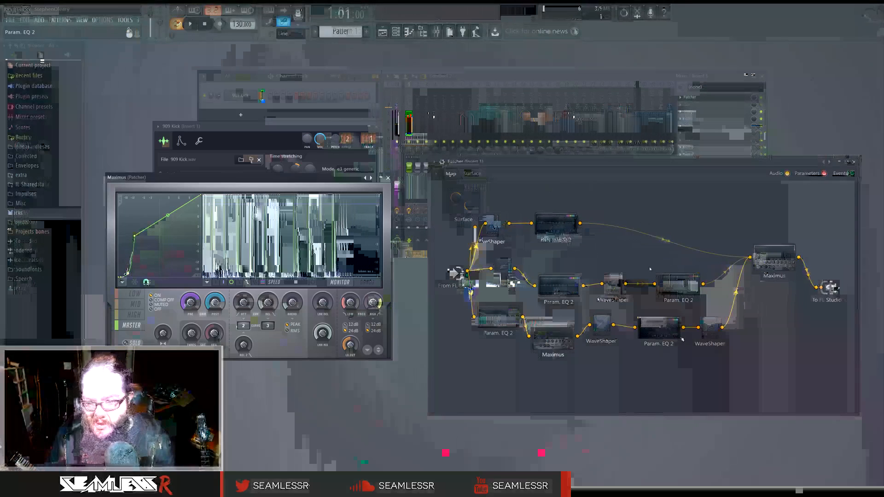
double_click(650, 327)
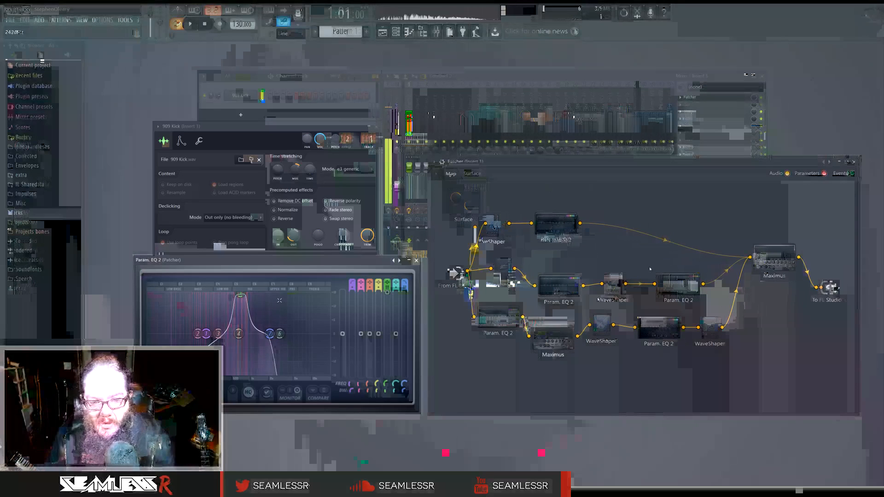
left_click_drag(240, 295, 225, 295)
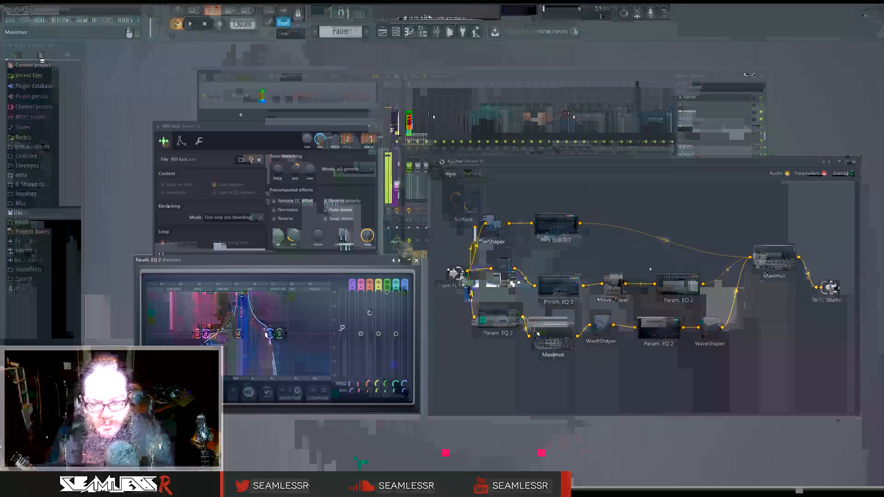
double_click(551, 338)
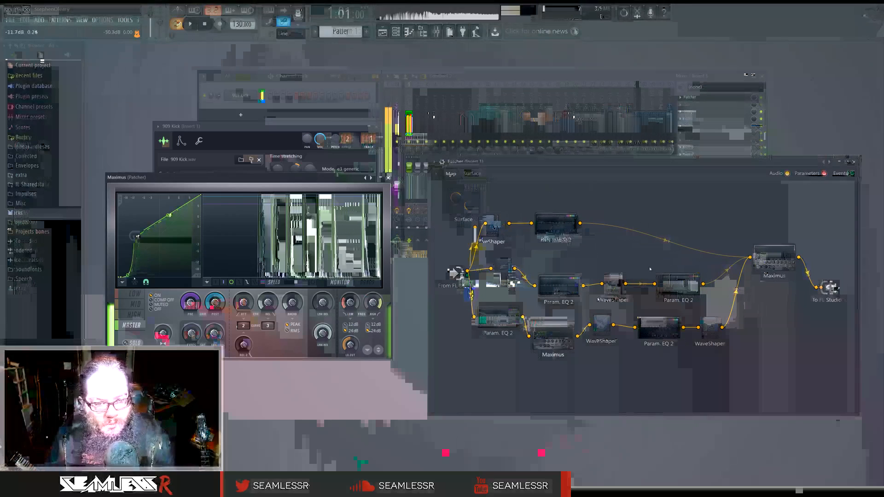
- Reduce the band 4 boost and lift the band 7 shelf in the lower chain's second Param. EQ 2
double_click(670, 335)
left_click_drag(247, 196, 244, 164)
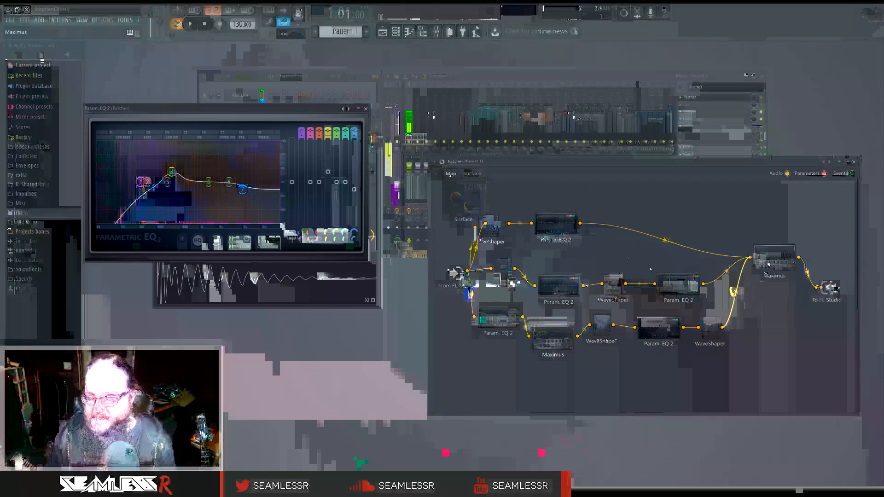
- Move the final Maximus and the To FL Studio output higher, lining them up with each other
left_click_drag(765, 264, 766, 254)
left_click_drag(829, 288, 773, 249)
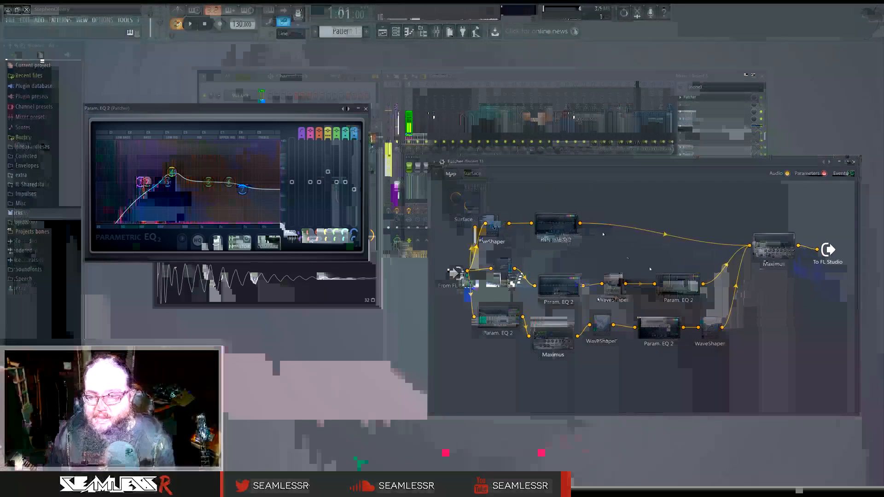
- Examine the final Maximus's signal in its monitor display with its window placed over the Patcher map, and close it
double_click(773, 248)
left_click_drag(292, 109, 667, 193)
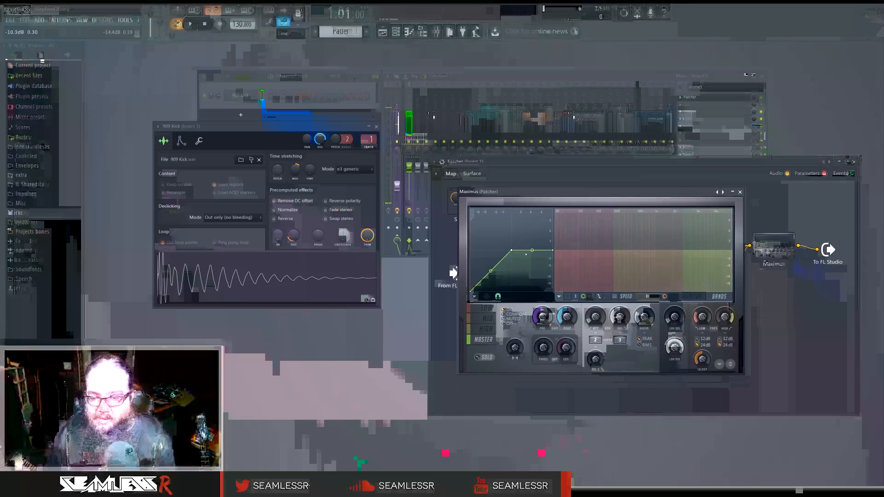
left_click(708, 300)
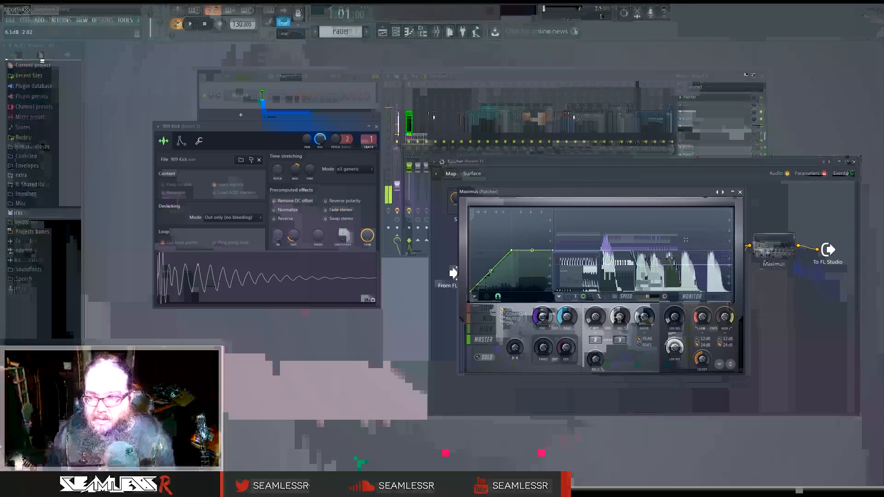
left_click(740, 192)
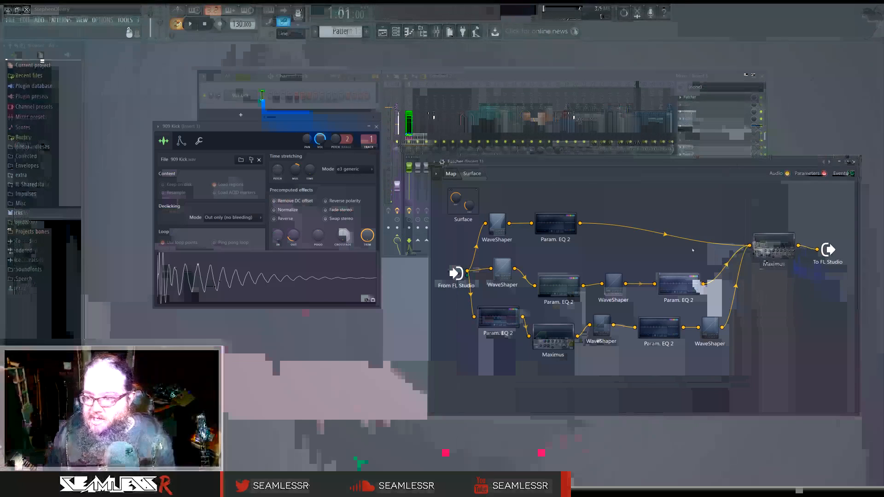
- Realign the middle chain's Param. EQ 2 and WaveShaper modules into a tidy row
left_click_drag(678, 287, 666, 284)
left_click_drag(566, 291, 610, 284)
left_click_drag(681, 284, 675, 282)
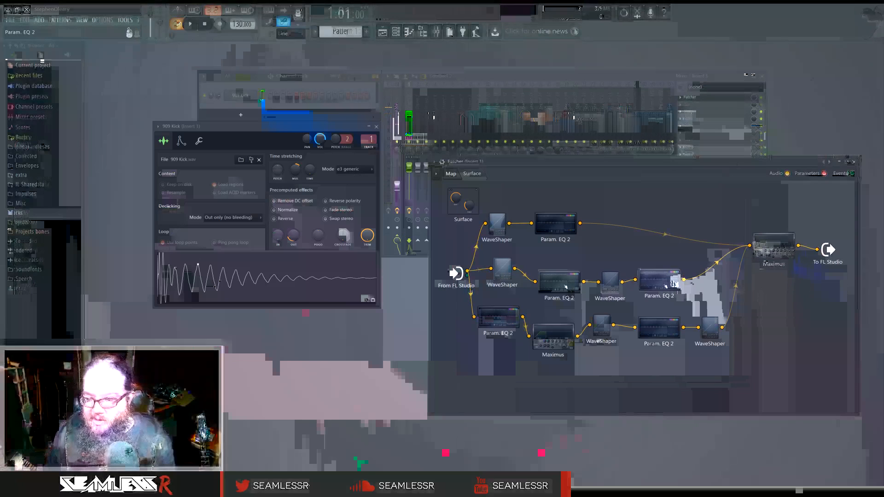
- Check the middle chain's last Param. EQ 2 and open the chain's second WaveShaper
double_click(675, 283)
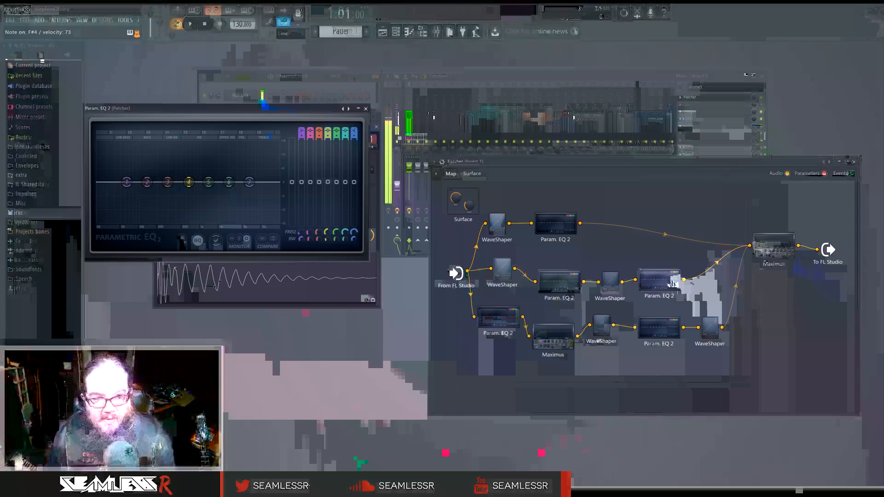
double_click(610, 279)
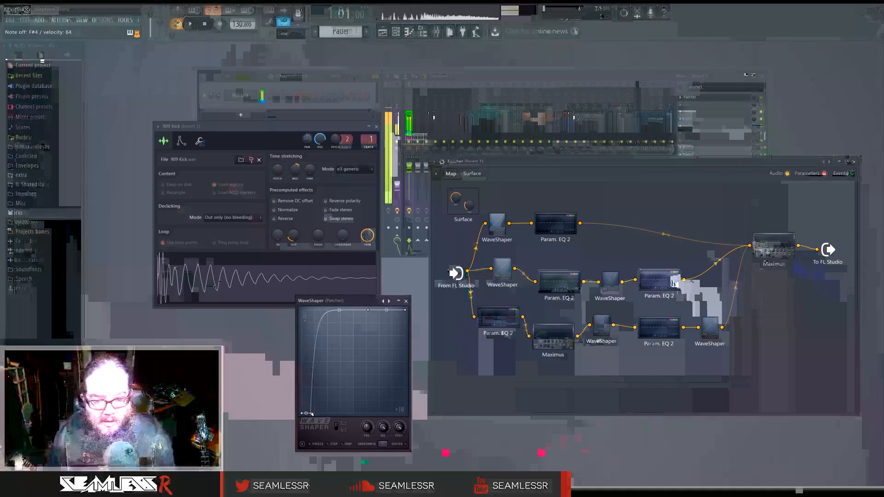
- Add a low-end spike to the curve of the middle chain's second WaveShaper, with its peak ahead of the steep rise
left_click_drag(320, 413, 321, 413)
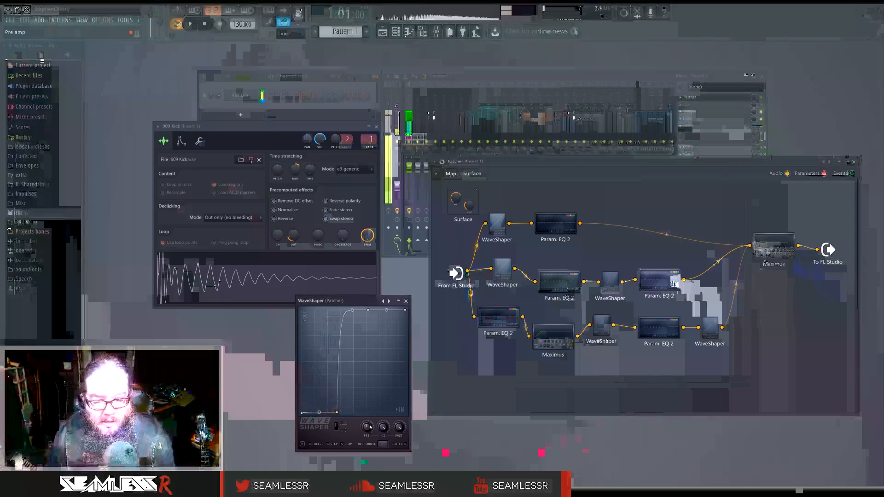
mouse_move(336, 413)
left_mouse_down()
mouse_move(348, 414)
mouse_move(325, 415)
mouse_move(334, 414)
left_mouse_up()
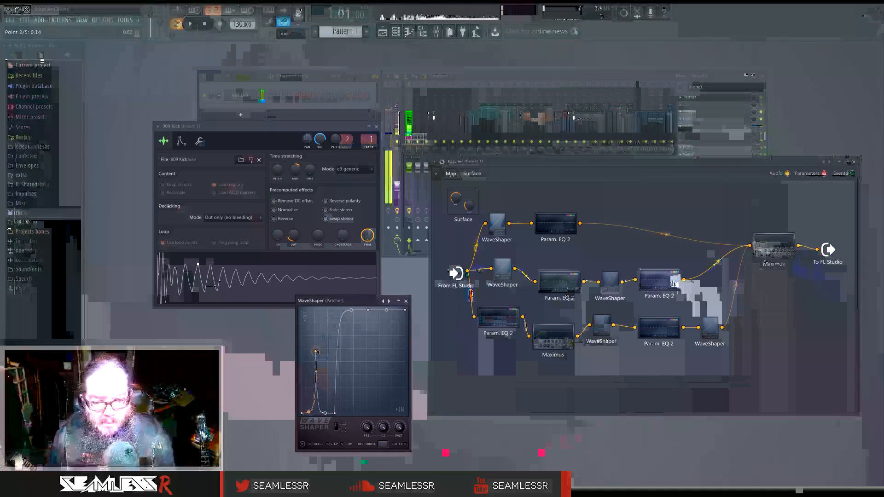
left_click_drag(325, 413, 323, 391)
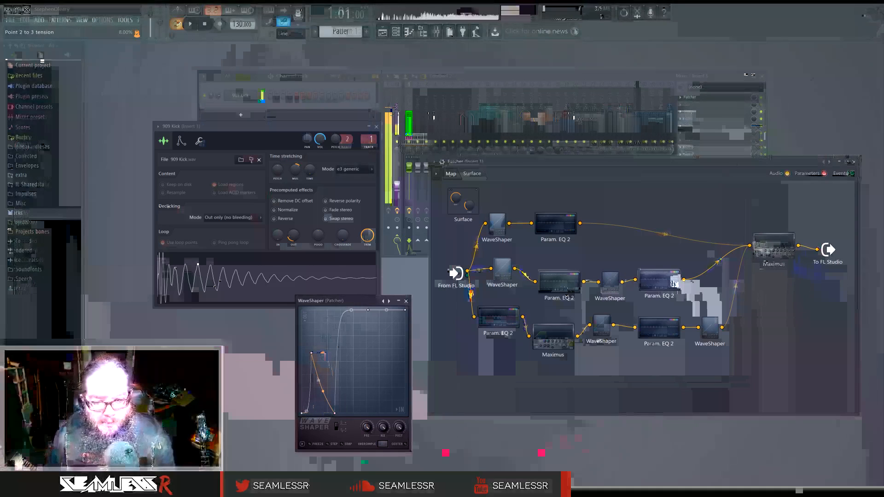
mouse_move(311, 353)
left_mouse_down()
mouse_move(325, 371)
mouse_move(328, 341)
mouse_move(315, 380)
mouse_move(323, 354)
left_mouse_up()
right_click(309, 412)
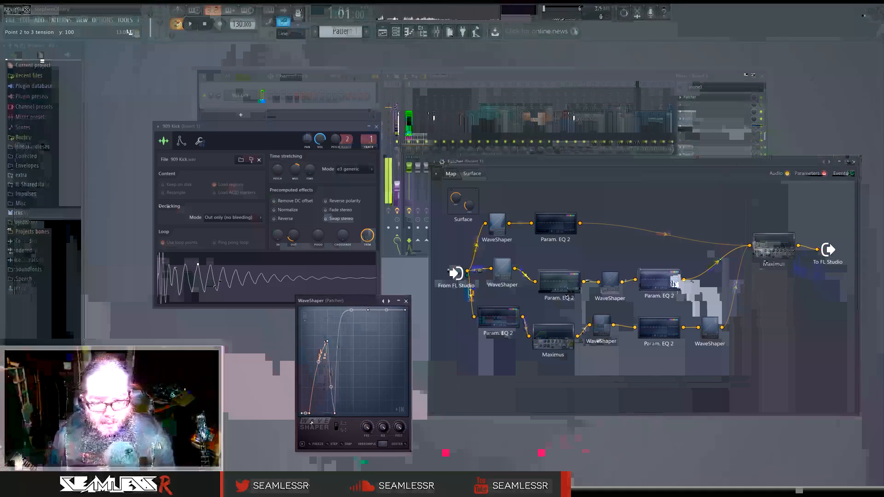
- Adjust the upper points of the WaveShaper curve so it jumps more steeply from the spike's base to full level
left_click_drag(368, 310, 339, 406)
right_click(347, 311)
left_click_drag(343, 312, 352, 310)
left_click_drag(343, 407, 343, 310)
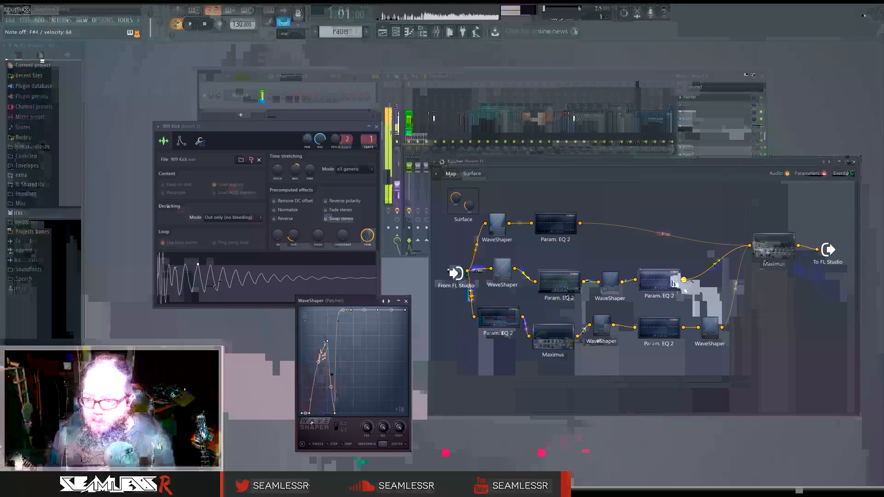
- Check the middle chain's last Param. EQ 2 and close its window
left_click(657, 283)
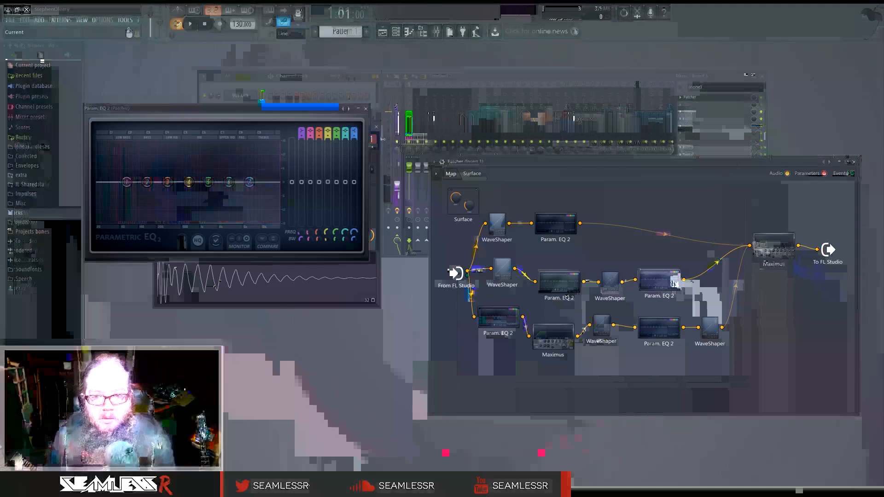
left_click(383, 139)
left_click(366, 110)
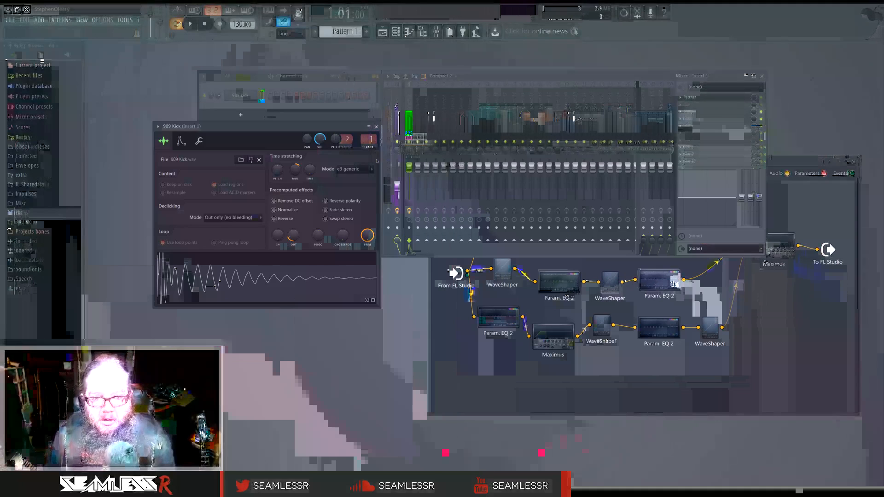
- Try a different time-stretching Mul setting on the 909 Kick sample and bring the kick back to its original length
left_click_drag(295, 169, 298, 174)
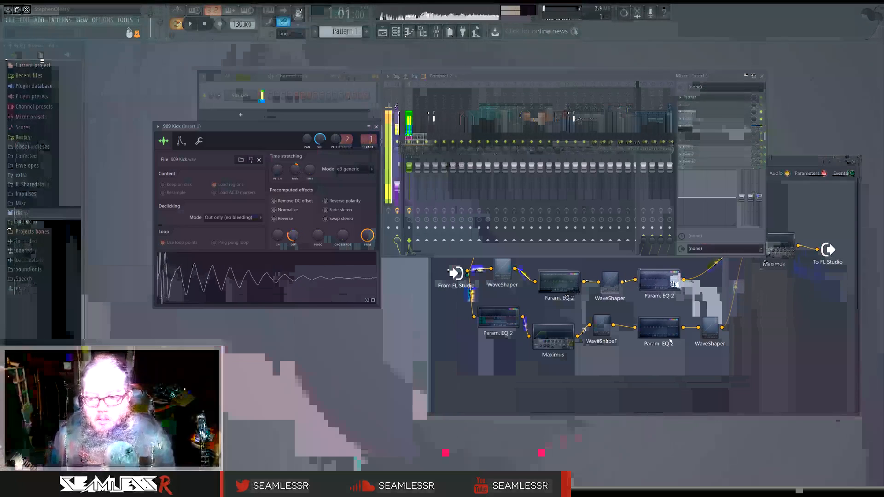
left_click(790, 347)
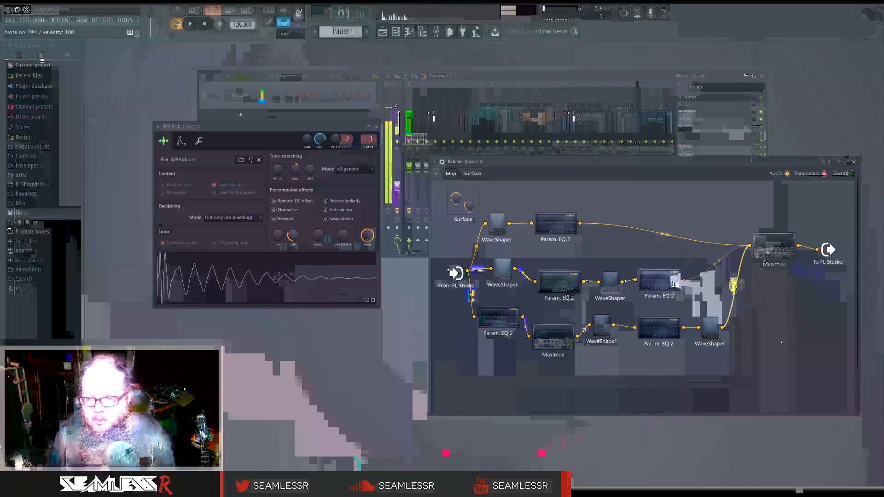
left_click_drag(295, 172, 295, 165)
- Lower the low-end spike in the curve of the middle chain's second WaveShaper to a small bump and close its window
right_click(699, 272)
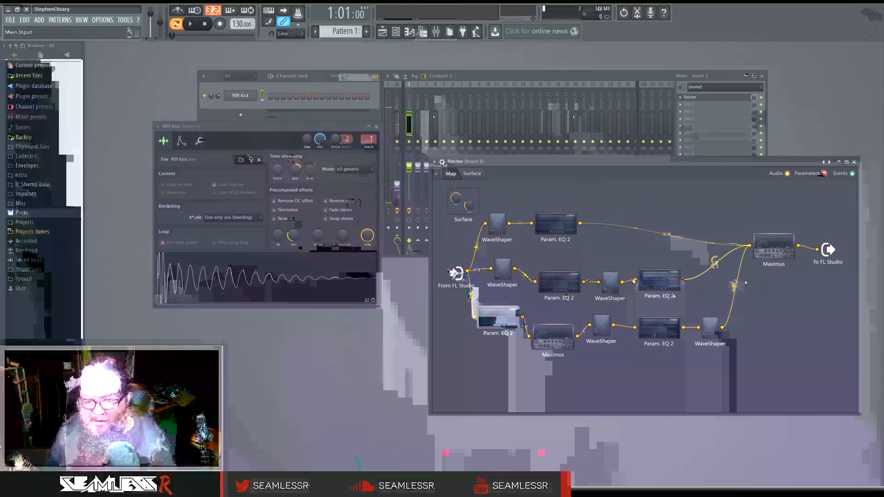
double_click(648, 281)
double_click(611, 280)
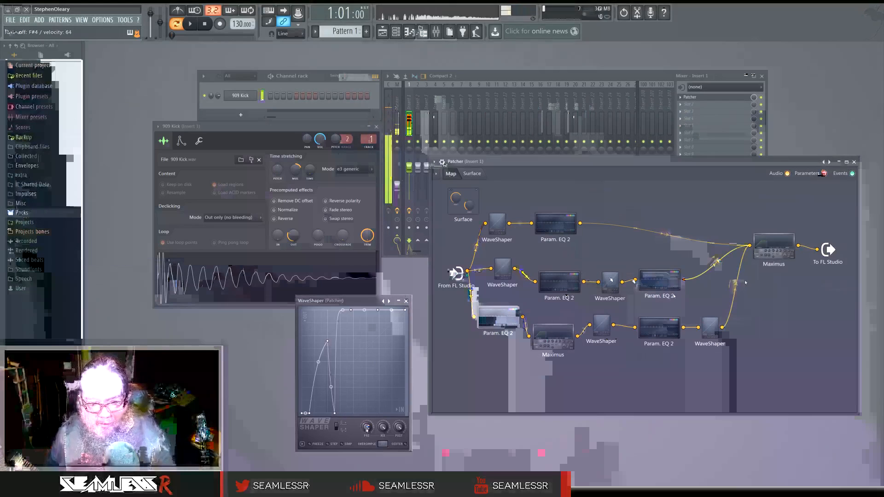
left_click_drag(327, 341, 320, 393)
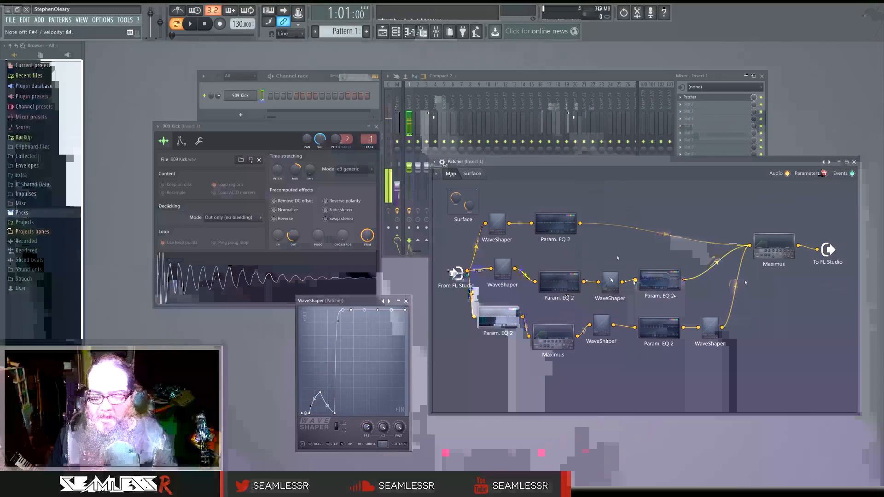
left_click(406, 301)
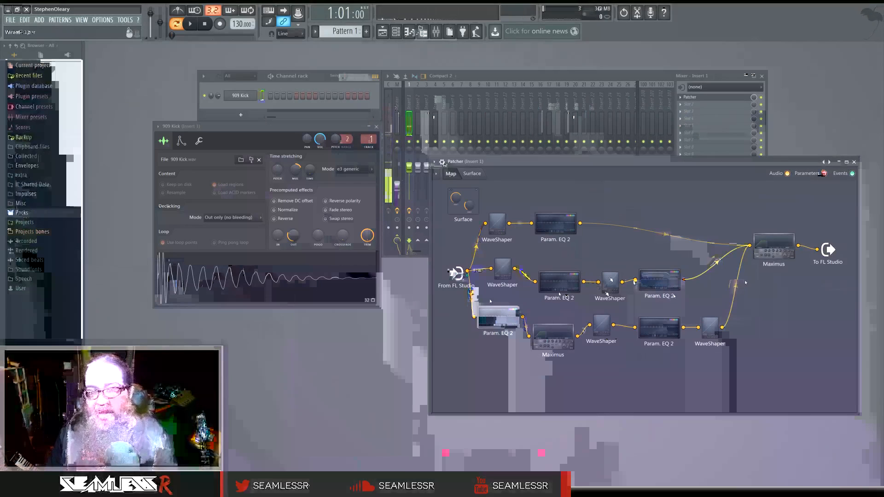
- Boost peaking band 2 strongly at about 88 Hz in the middle chain's first Param. EQ 2
double_click(560, 290)
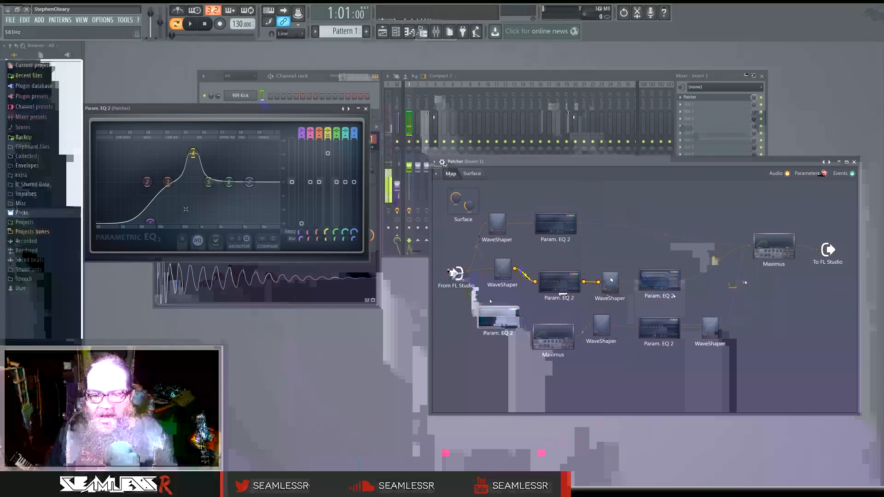
left_click_drag(150, 220, 150, 225)
left_click_drag(150, 184, 137, 144)
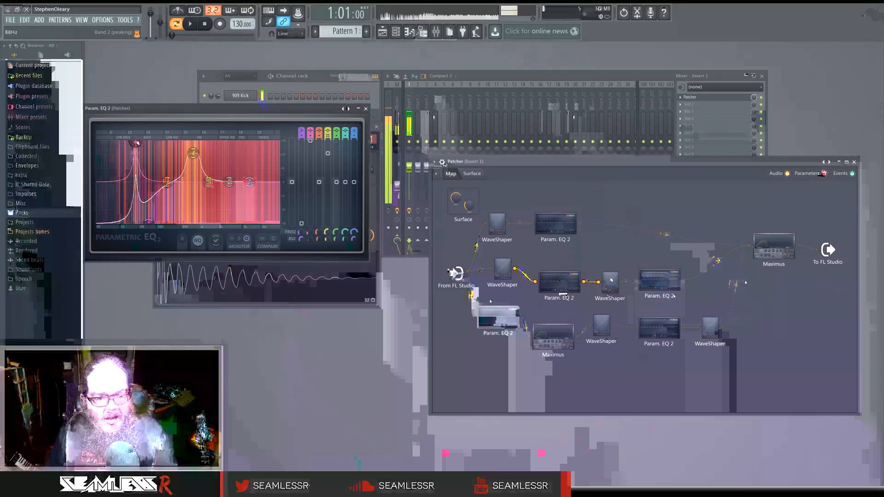
left_click_drag(136, 143, 127, 143)
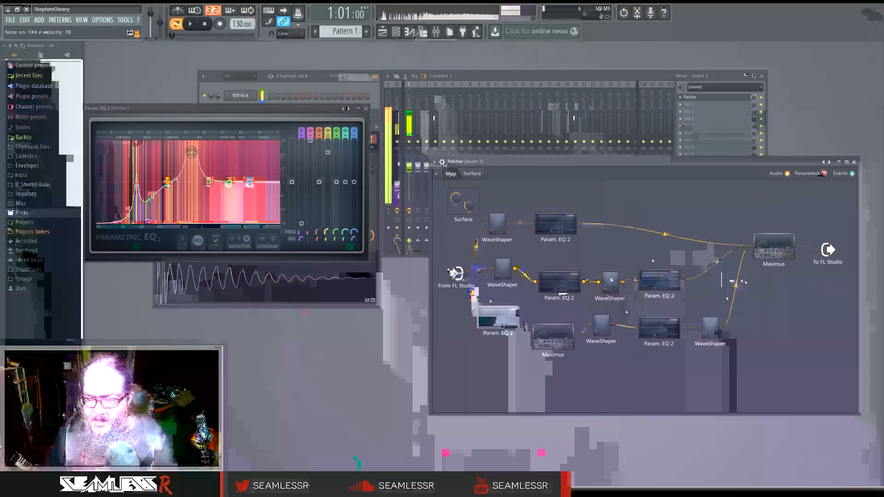
- Check the bottom chain's Maximus and first Param. EQ 2, and lower band 7 in the middle chain's last Param. EQ 2 to reduce the highs
left_click(552, 334)
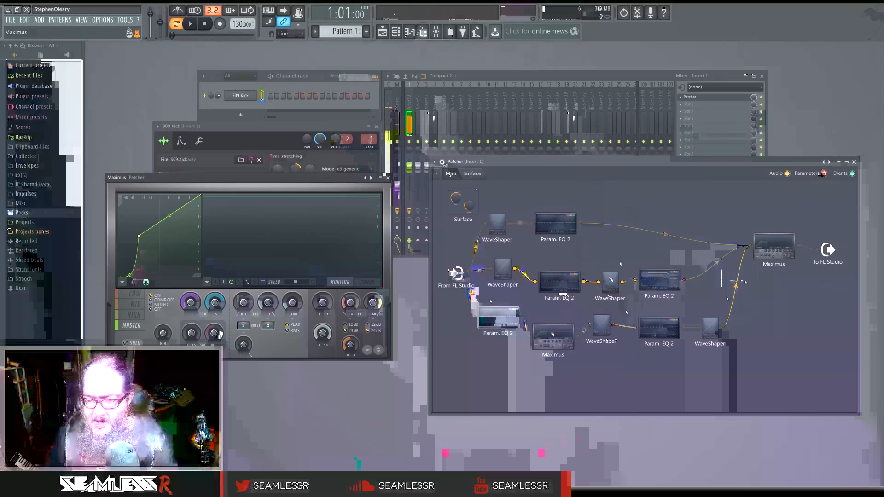
left_click(501, 320)
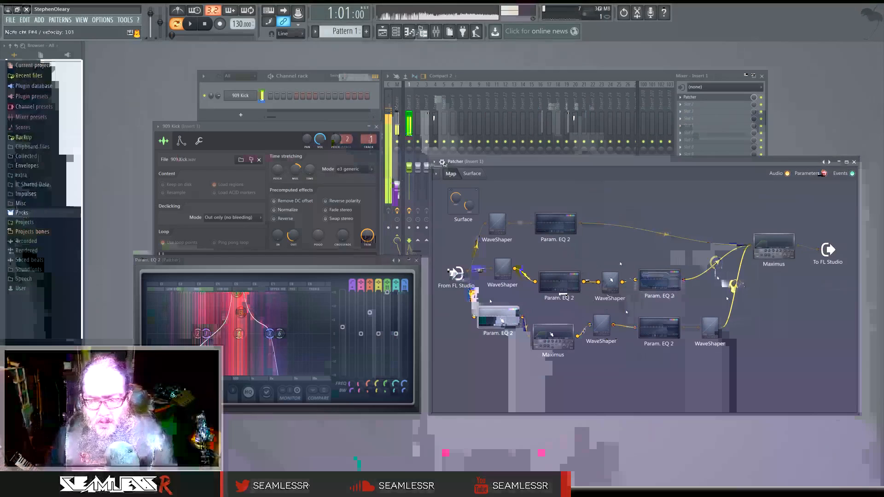
left_click(680, 277)
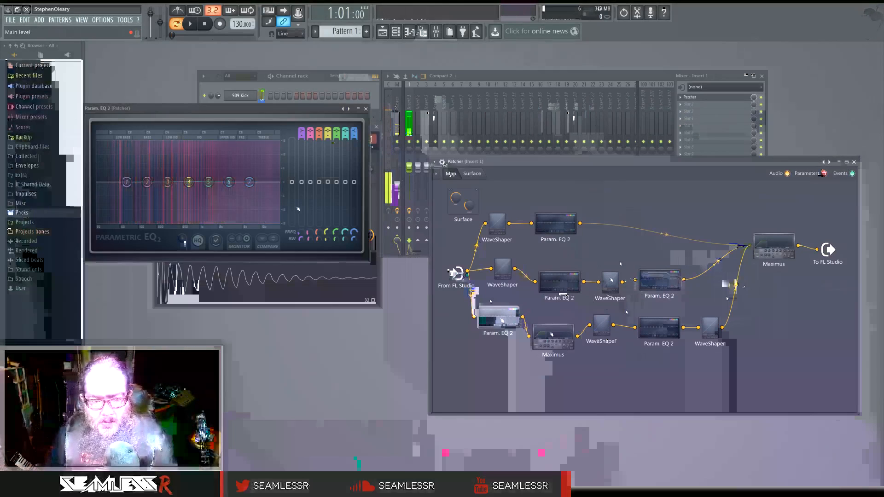
left_click(666, 278)
left_click_drag(249, 182, 246, 208)
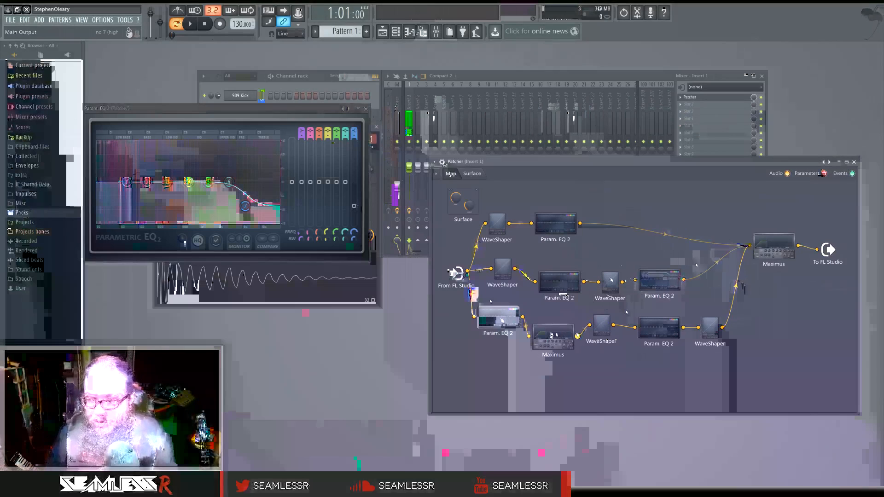
- Delete the bottom chain's first Param. EQ 2, feed From FL Studio directly into the chain's Maximus and realign its modules
double_click(502, 321)
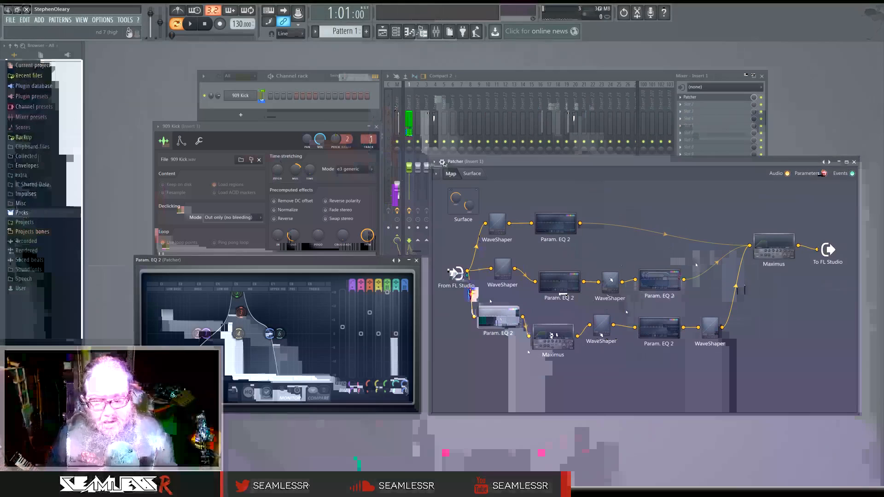
left_click_drag(248, 295, 244, 295)
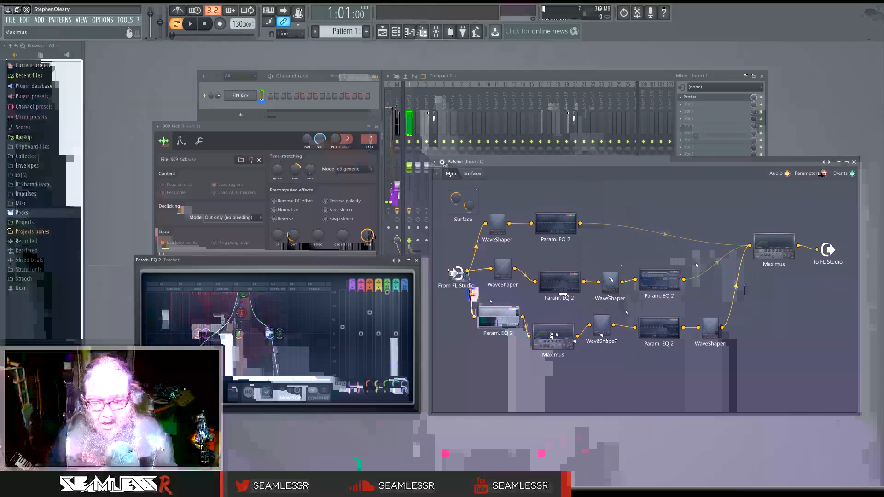
right_click(493, 325)
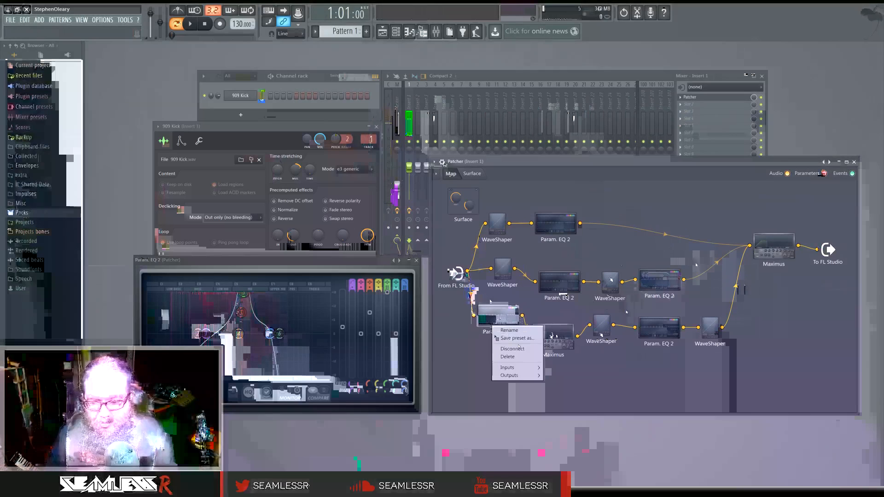
left_click(511, 349)
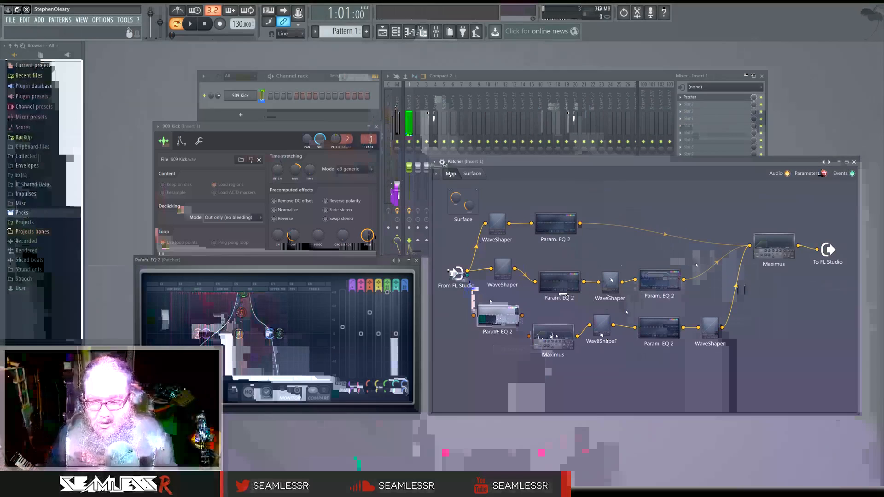
right_click(482, 326)
left_click(494, 358)
left_click_drag(467, 271, 518, 335)
left_click_drag(602, 333, 595, 341)
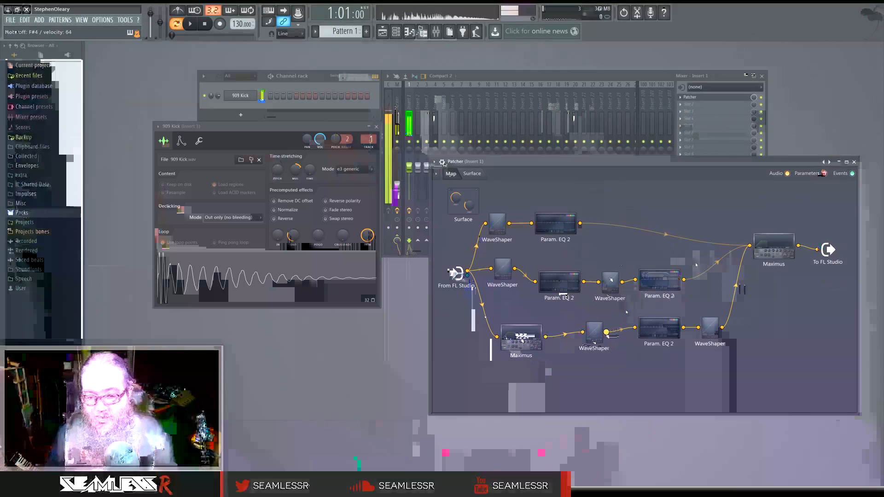
- Adjust the lower part of the bottom chain's Maximus master curve and retune the main peak band of that chain's Param. EQ 2
left_click(525, 340)
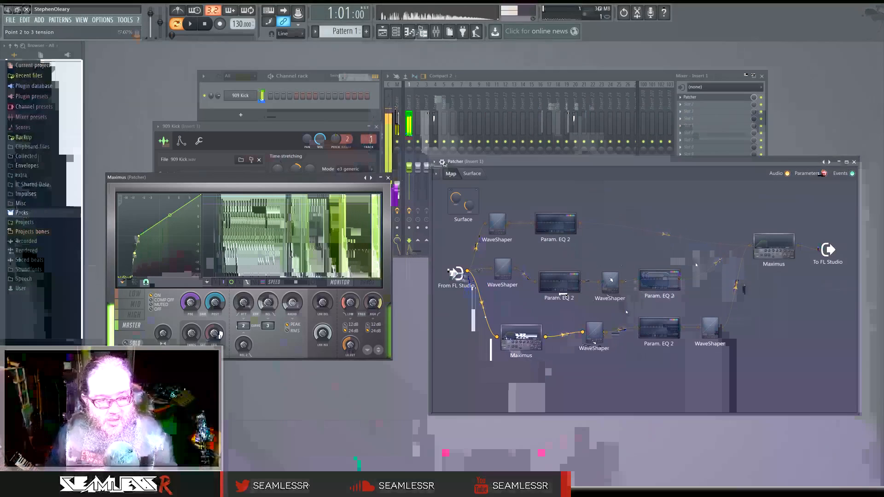
mouse_move(134, 276)
left_mouse_down()
mouse_move(134, 238)
mouse_move(135, 266)
left_mouse_up()
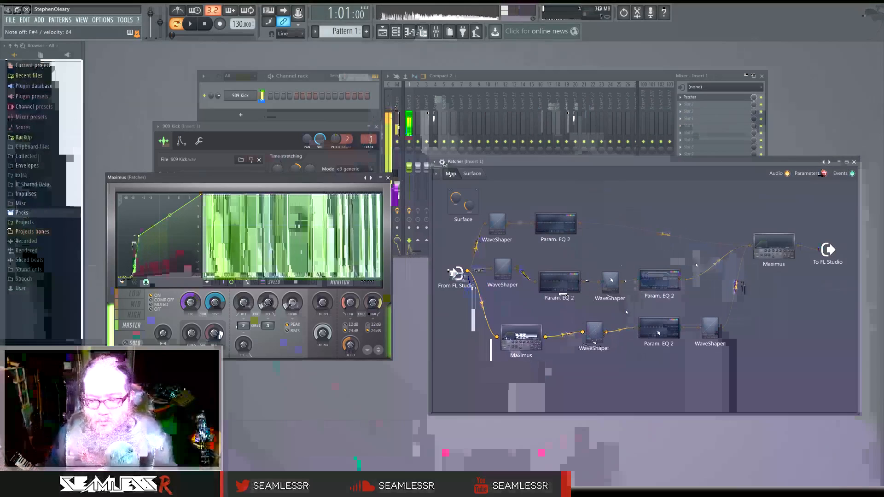
left_click(559, 282)
left_click_drag(172, 172, 195, 165)
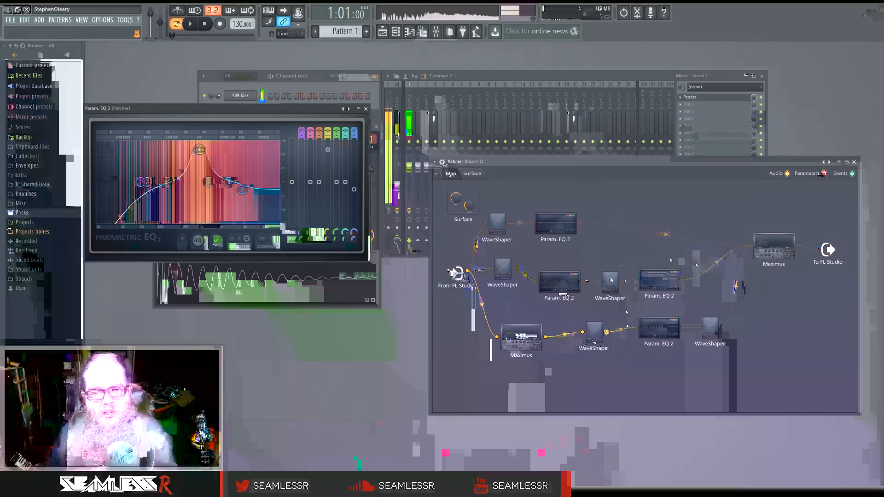
left_click_drag(206, 155, 197, 154)
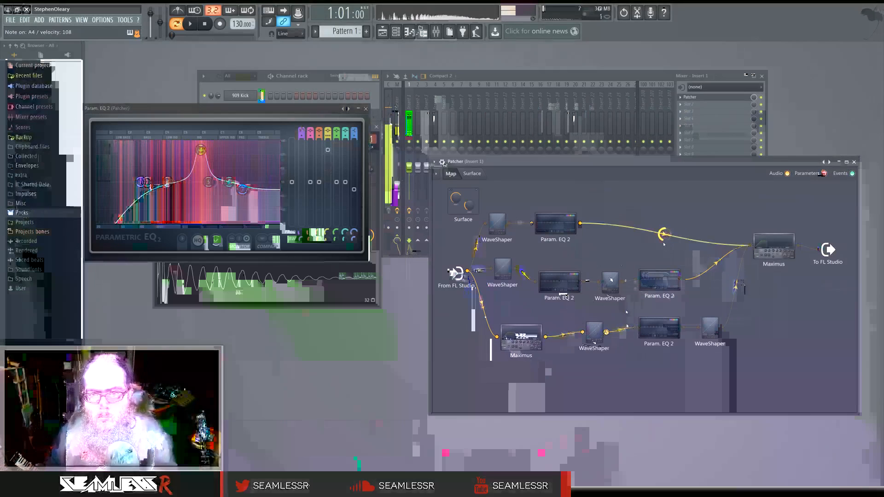
- Inspect the band curves and signal display of the final Maximus and close its window
double_click(521, 338)
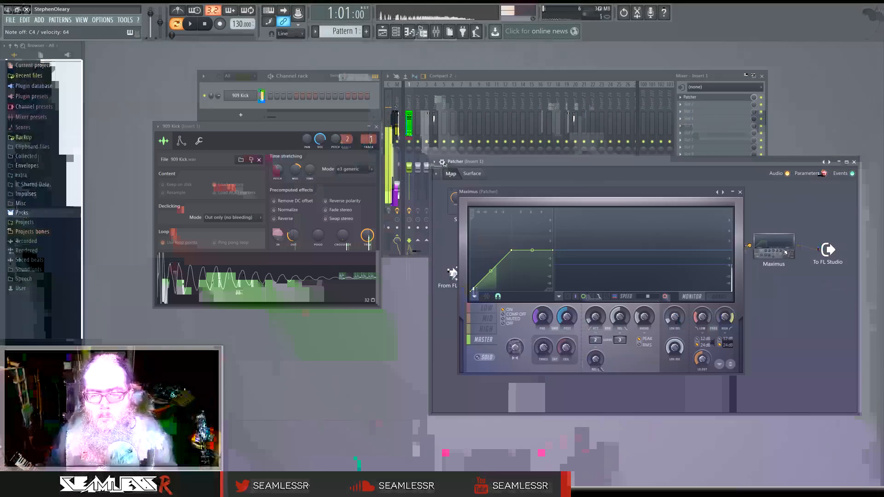
left_click(487, 308)
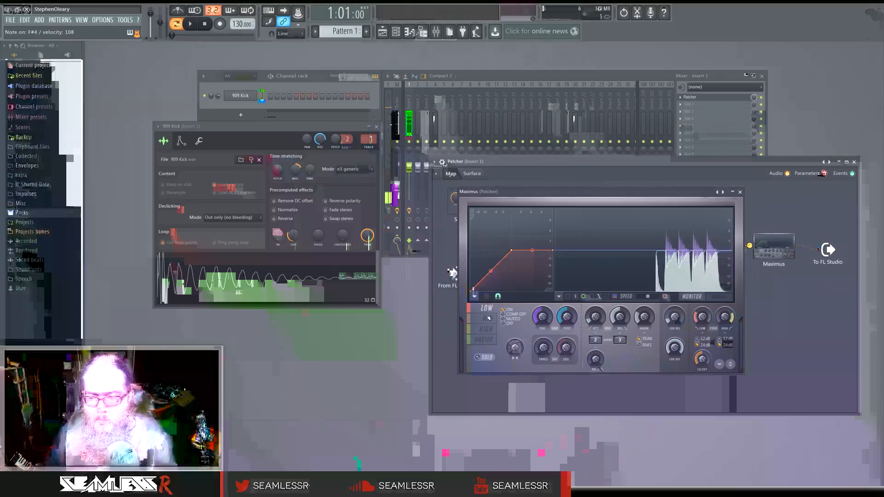
left_click(487, 319)
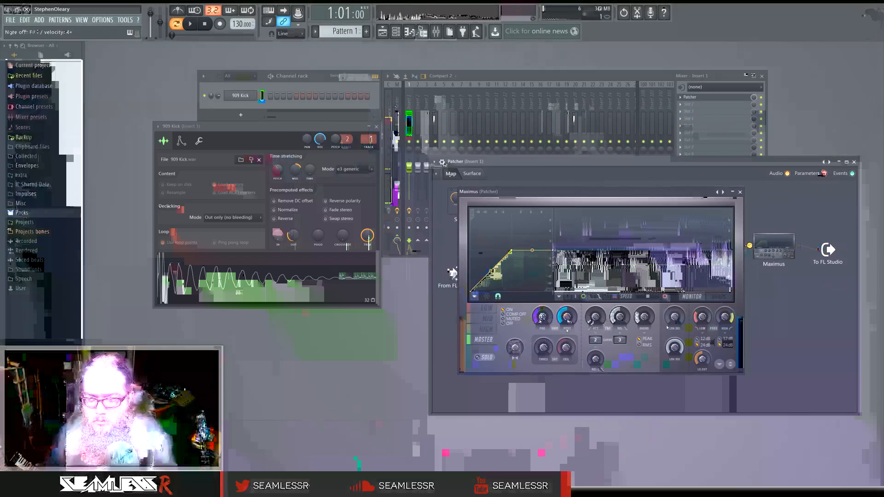
left_click(740, 192)
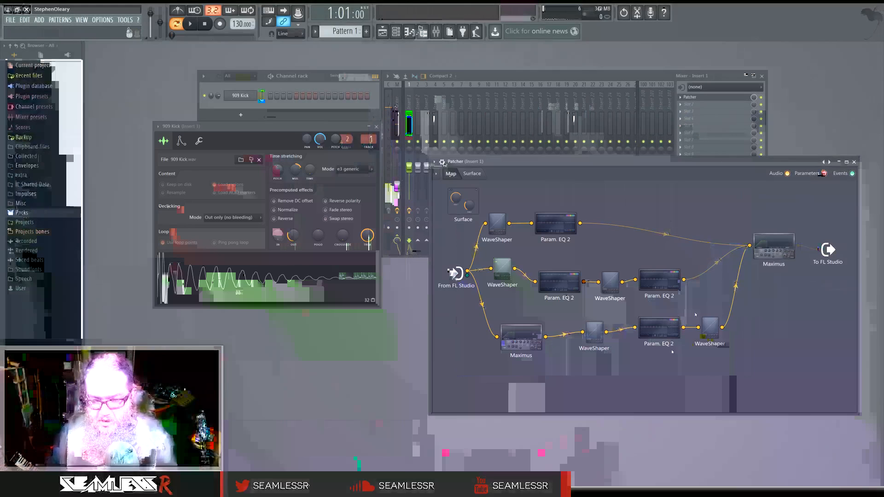
- Line up the bottom chain's WaveShapers and Param. EQ 2 in a tidy row closer to its Maximus, and open that Param. EQ 2
left_click_drag(662, 329, 649, 333)
left_click_drag(593, 334, 579, 338)
left_click_drag(653, 334, 644, 336)
left_click_drag(713, 333, 696, 337)
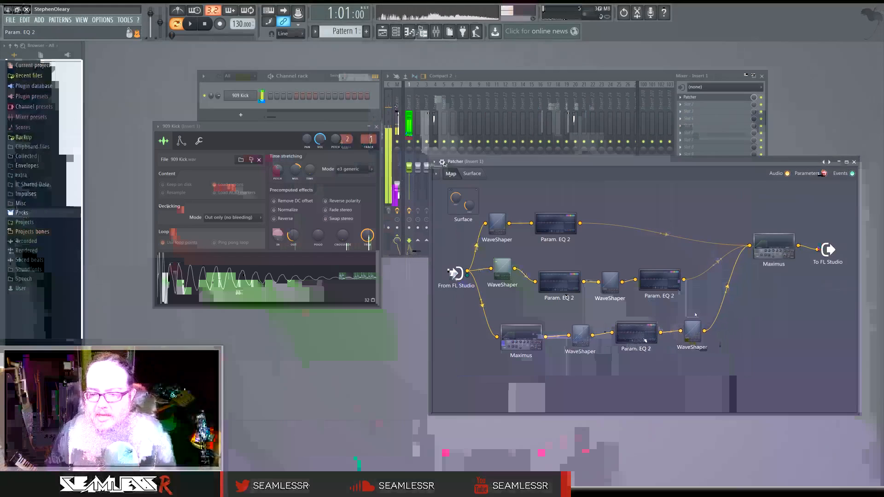
double_click(645, 335)
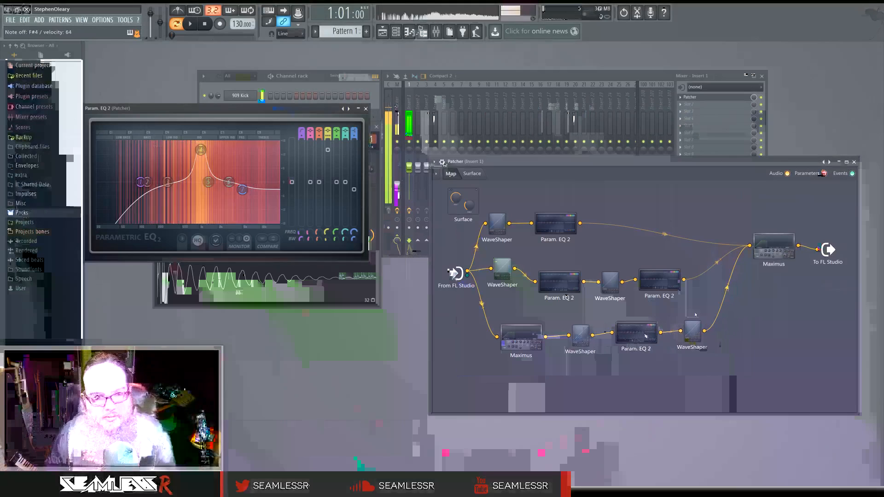
- Open the bottom chain's last WaveShaper and move its upper curve point along the top edge of the graph to about 0.73
double_click(692, 330)
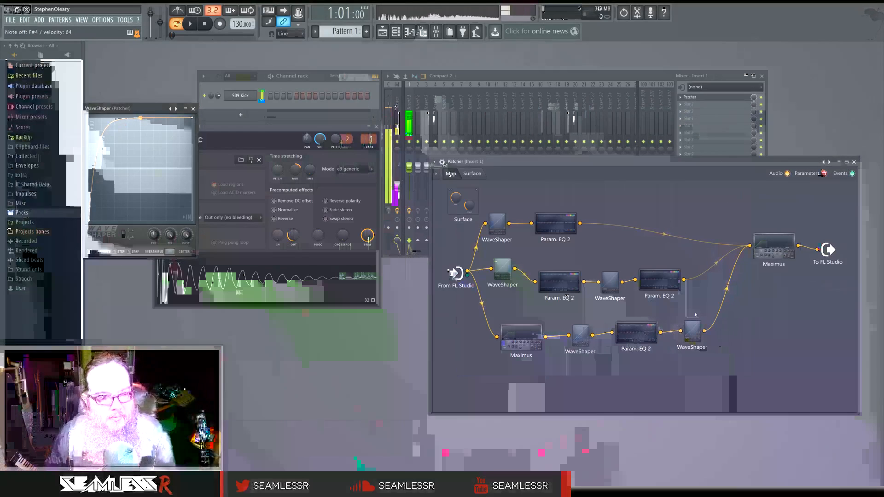
right_click(141, 123)
left_click_drag(141, 124, 166, 106)
- Try the Pulse and Wave modes on the last WaveShaper's curve point, varying the segment's tension in each
right_click(165, 118)
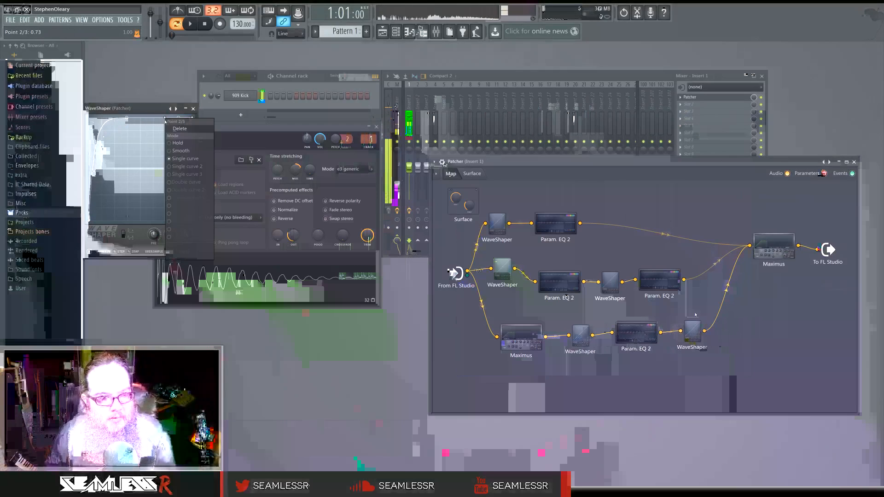
left_click(178, 230)
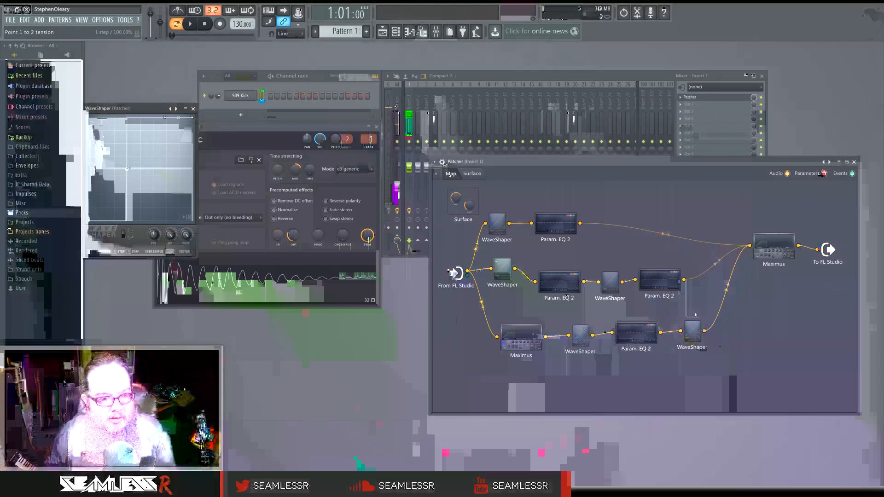
left_click_drag(127, 169, 126, 184)
right_click(166, 119)
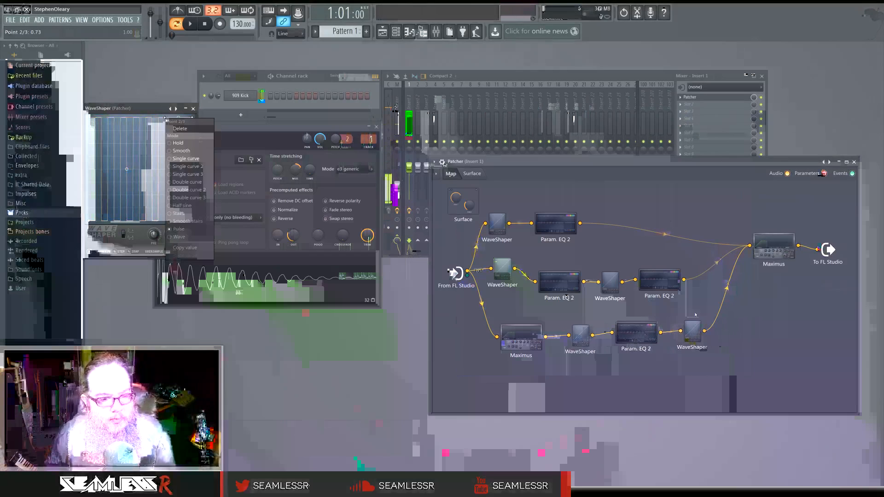
left_click(193, 239)
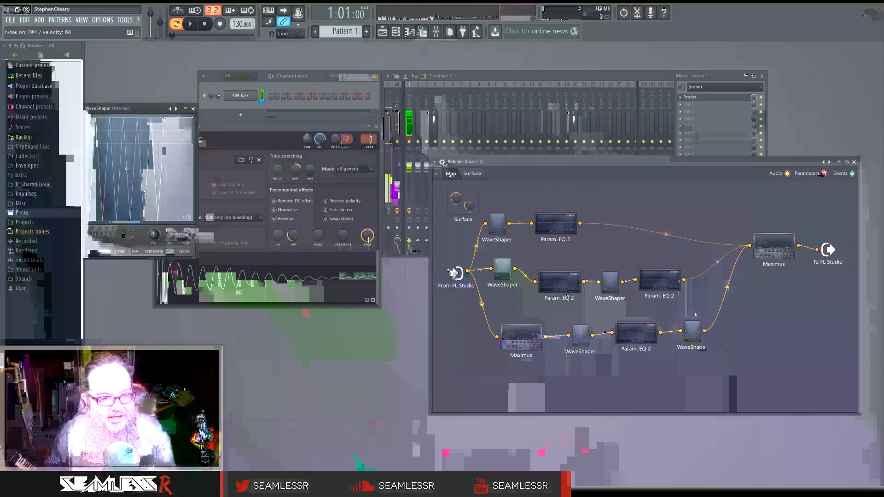
left_click_drag(127, 169, 126, 191)
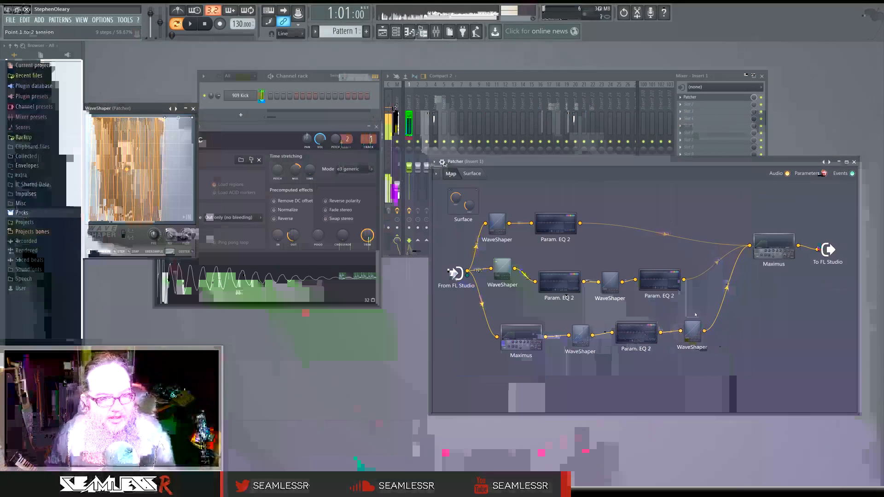
- Set the last WaveShaper's curve point to Single curve, take the segment's tension to 100% and shift the point towards the middle of the input range
right_click(165, 119)
left_click(184, 159)
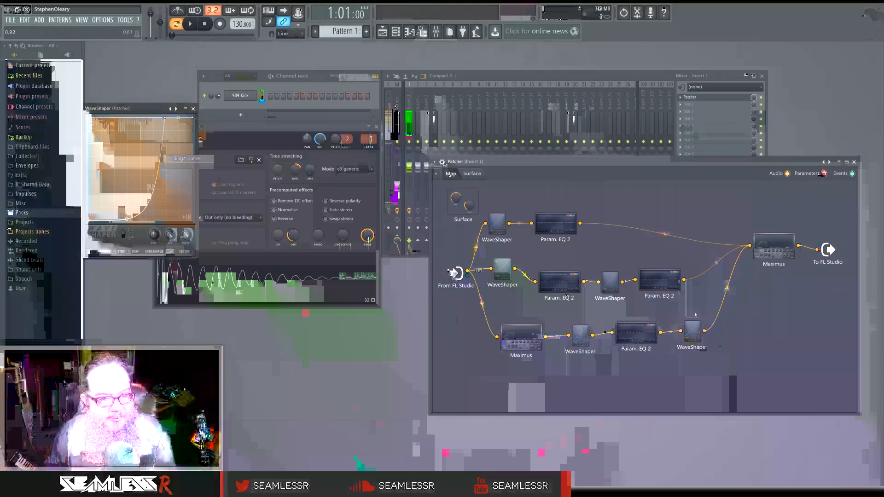
right_click(164, 118)
left_click(184, 158)
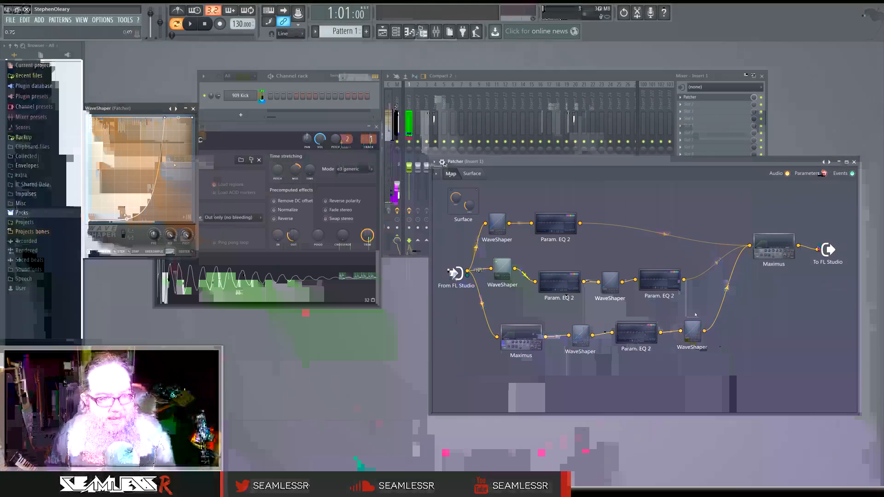
left_click_drag(127, 219, 126, 221)
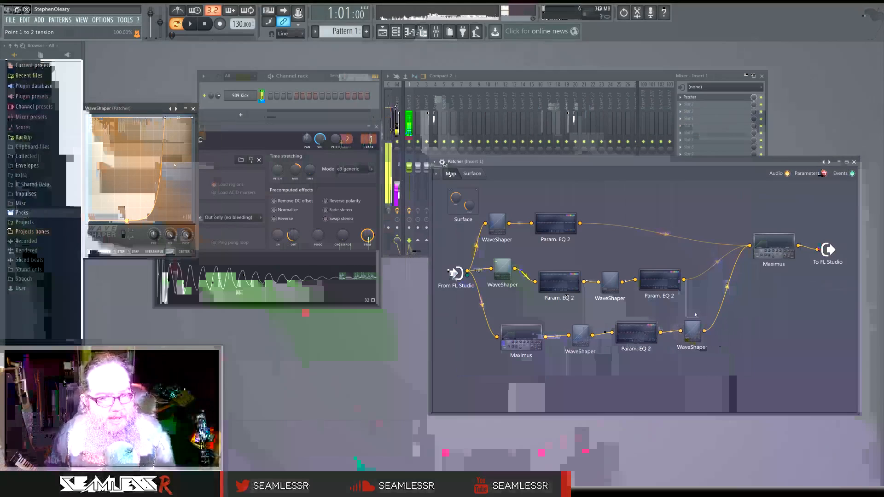
left_click_drag(165, 119, 134, 118)
right_click(133, 165)
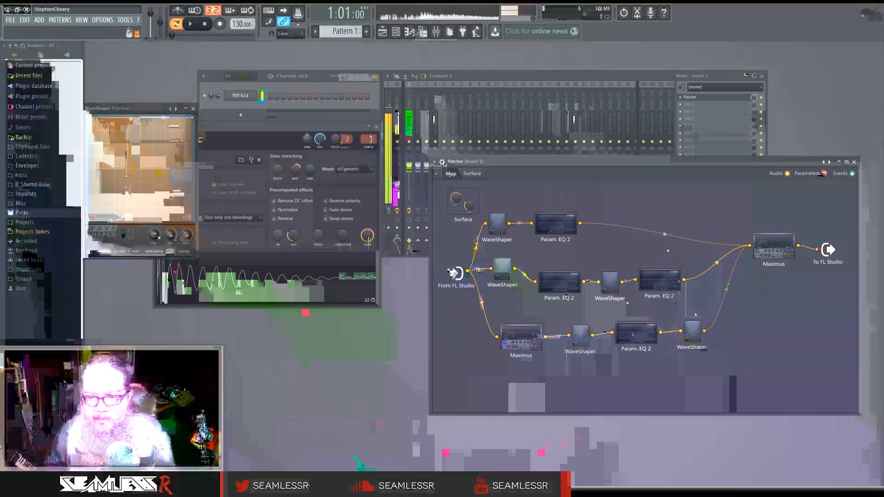
- Open the middle chain's last Param. EQ 2 and move all four bottom-chain modules further down the map
left_click(658, 282)
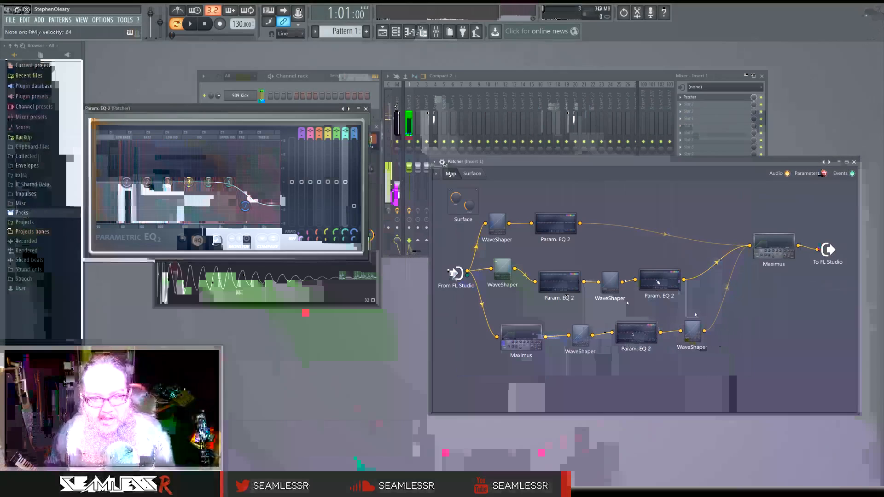
left_click_drag(542, 346, 541, 356)
left_click_drag(581, 335, 583, 358)
left_click_drag(636, 333, 640, 356)
left_click_drag(695, 331, 701, 356)
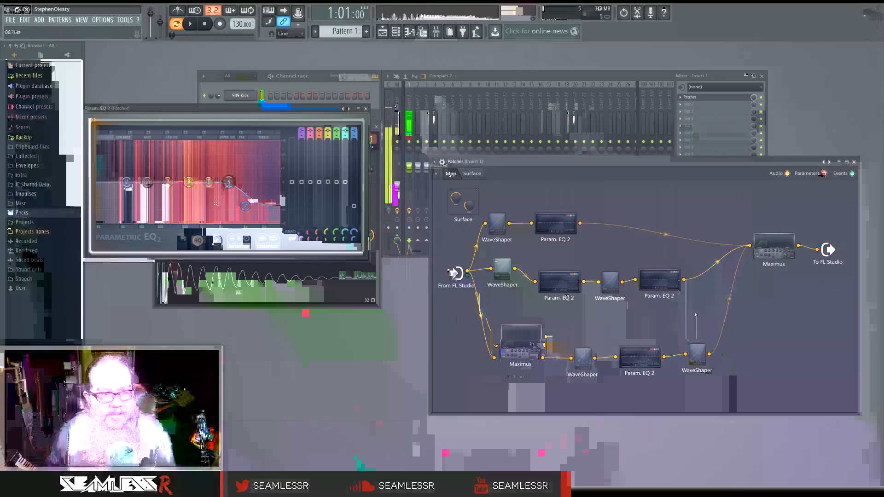
- Change band 1 of the middle chain's last Param. EQ 2 to high pass, raise its cutoff, and shift the high shelf band lower in frequency and level
right_click(126, 182)
mouse_move(140, 203)
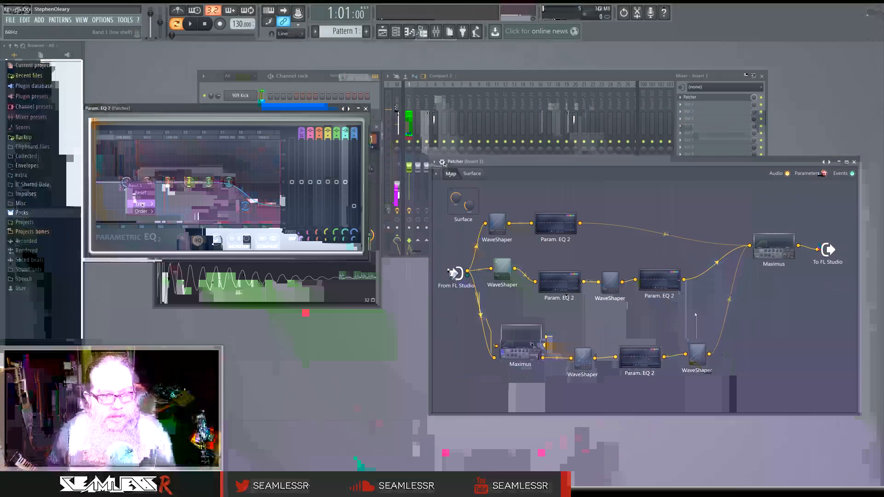
left_click(174, 227)
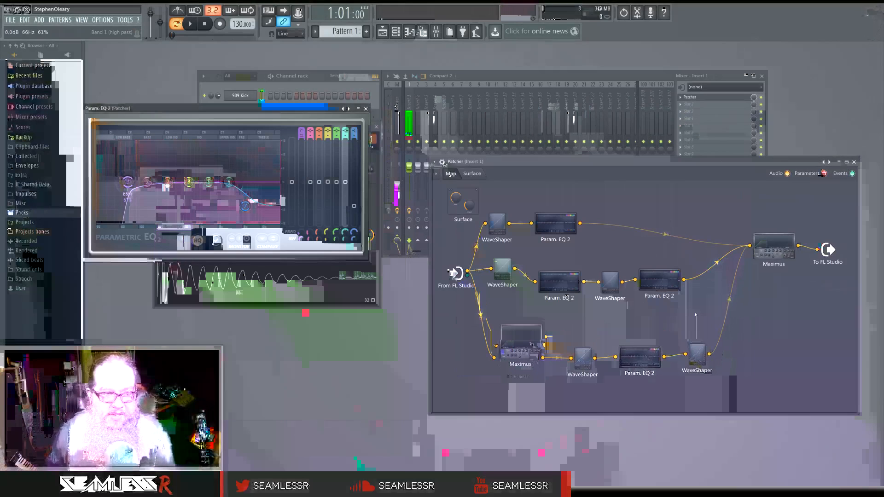
left_click_drag(144, 182, 153, 182)
left_click_drag(245, 206, 233, 213)
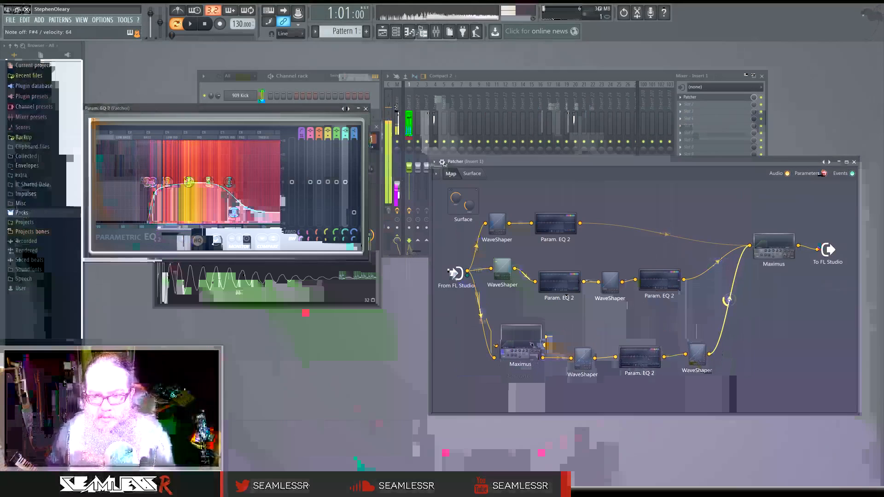
- Move the middle chain's modules down and the top chain's WaveShaper and Param. EQ 2 up, leaving room for another chain between them
left_click_drag(502, 269, 501, 292)
left_click_drag(559, 282, 559, 295)
left_click_drag(610, 282, 659, 306)
left_click_drag(559, 296, 558, 304)
left_click_drag(501, 291, 504, 306)
left_click_drag(610, 299, 613, 311)
left_click_drag(663, 299, 665, 308)
left_click_drag(555, 224, 560, 210)
left_click_drag(507, 224, 505, 216)
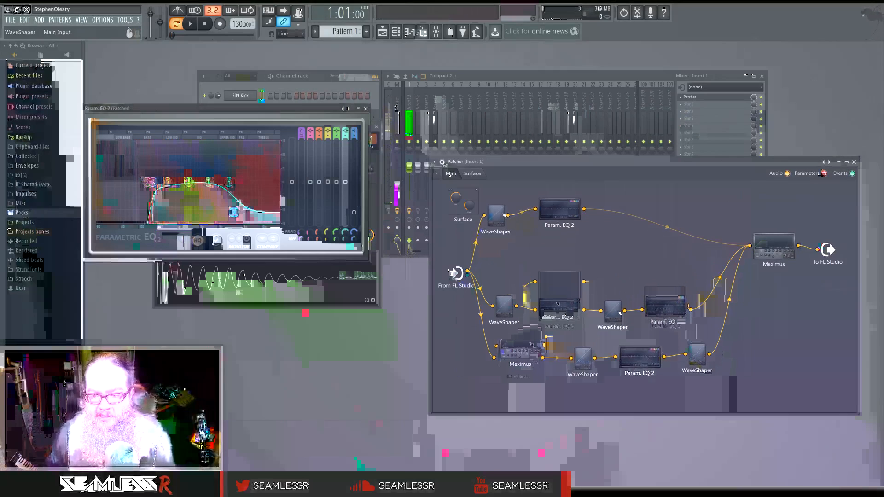
- Add a Maximus in the gap, wire it from From FL Studio to the final Maximus as a new parallel chain, and open it
key("F8")
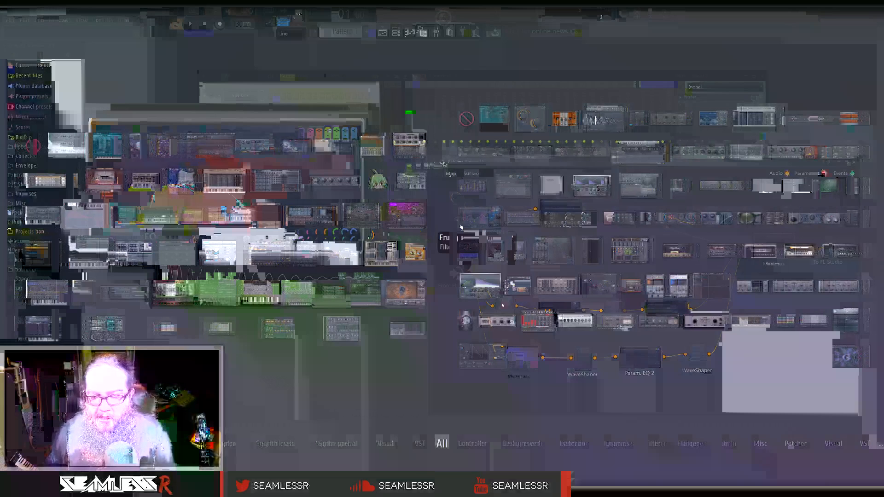
left_click(540, 265)
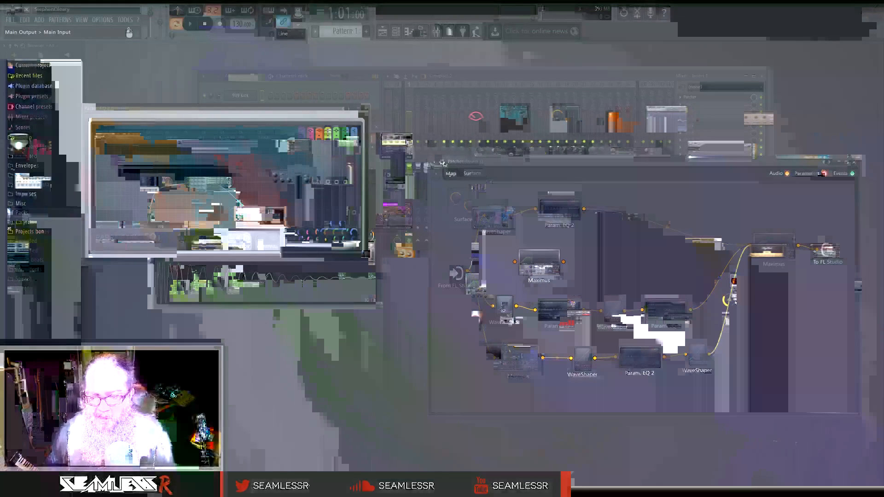
left_click_drag(469, 270, 528, 260)
left_click_drag(553, 260, 749, 245)
double_click(548, 261)
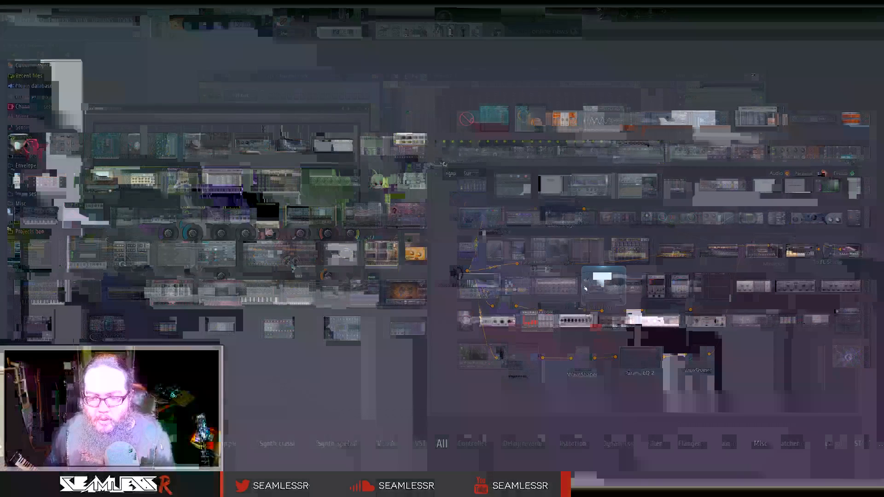
- Insert a WaveShaper after the new chain's Maximus and shape its curve into a steep rise at the lowest input levels with added points
left_click_drag(601, 279, 566, 265)
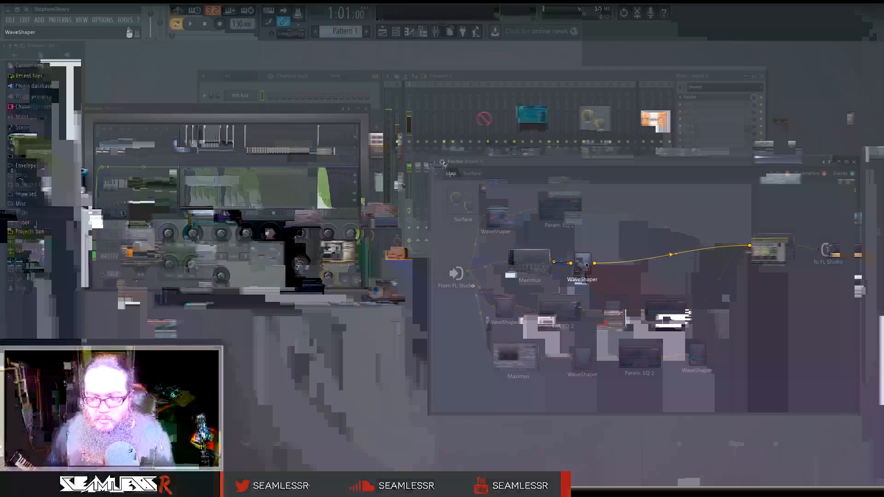
double_click(581, 263)
left_click_drag(140, 169, 342, 317)
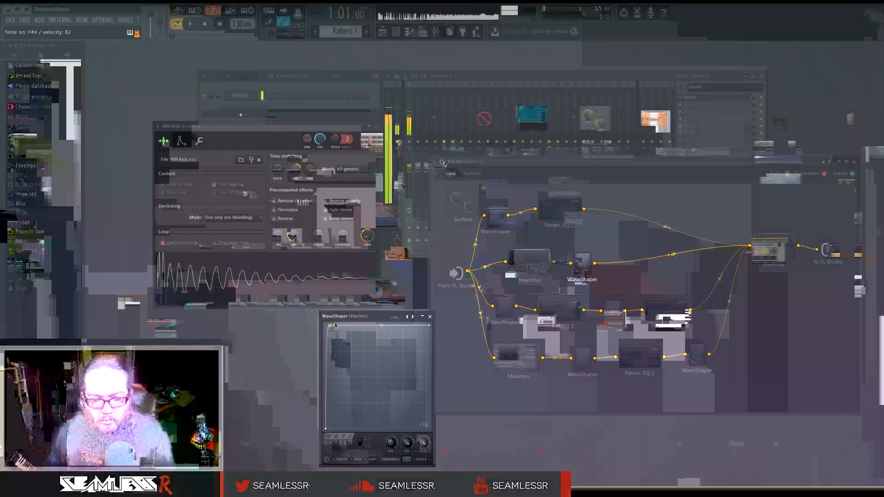
right_click(331, 396)
left_click_drag(330, 396, 331, 383)
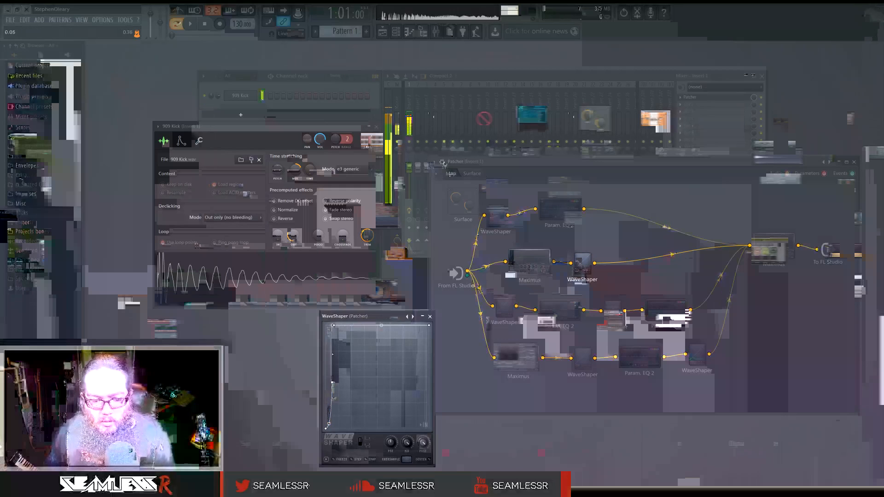
left_click_drag(332, 343, 332, 332)
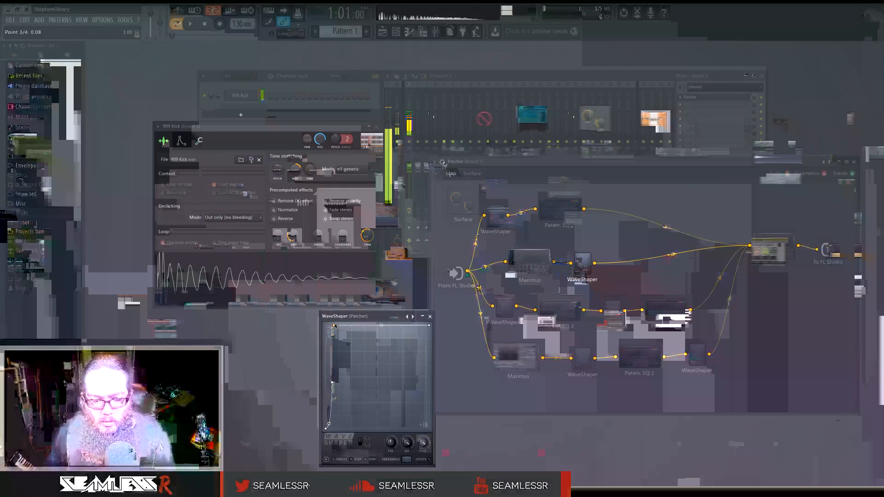
left_click_drag(332, 382, 330, 382)
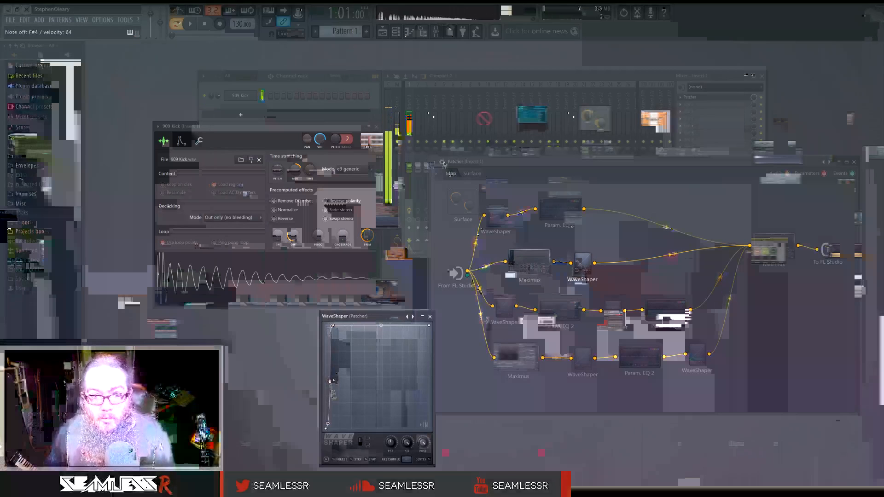
- Insert a second WaveShaper at the end of the new chain and bend its curve up to a flat plateau near the maximum
key("F8")
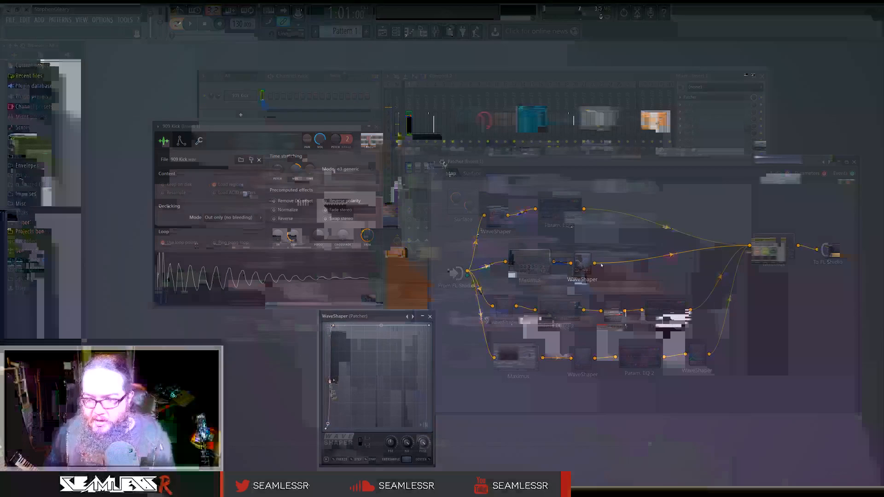
left_click_drag(500, 255, 612, 266)
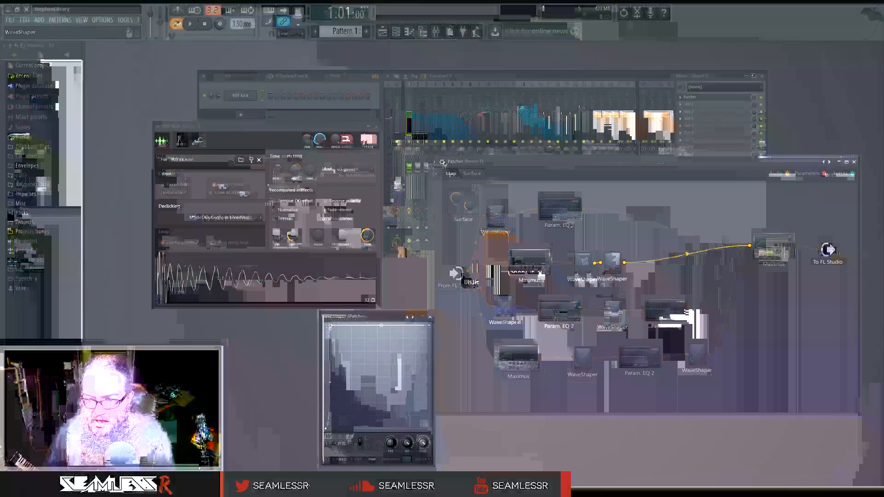
left_click_drag(158, 111, 297, 216)
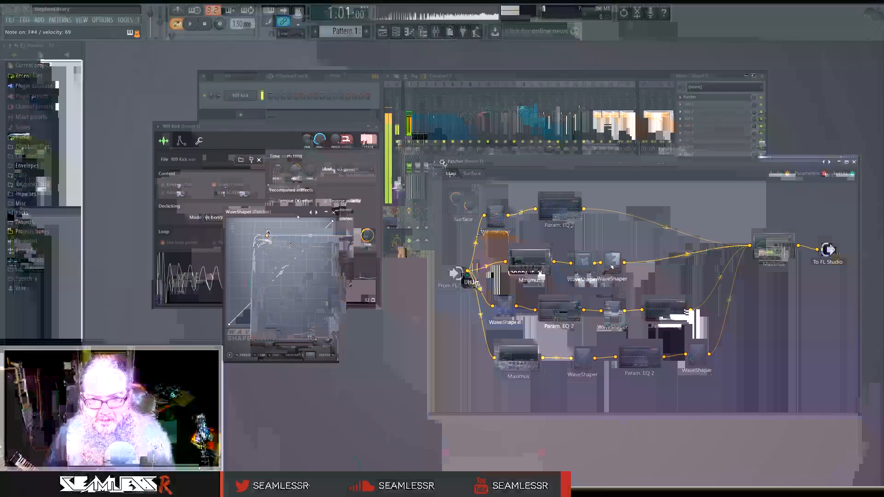
left_click_drag(257, 235, 279, 234)
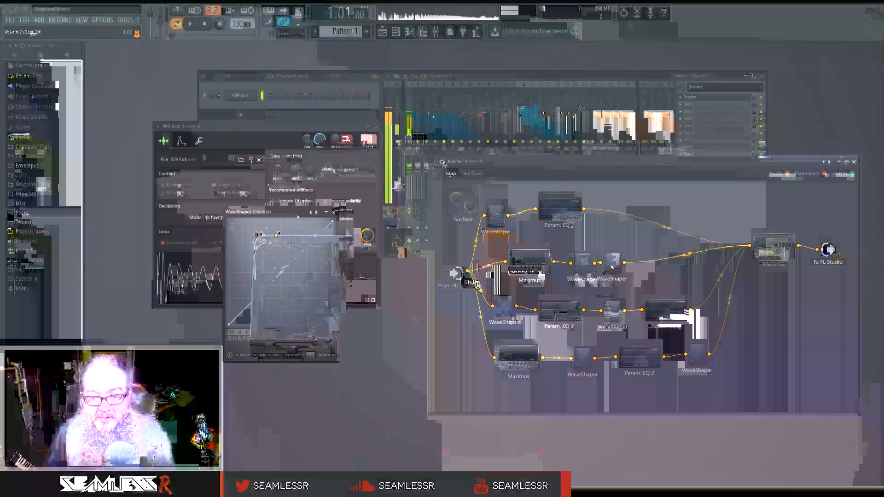
- Insert a Param. EQ 2 between the new chain's two WaveShapers and open its window
key("F8")
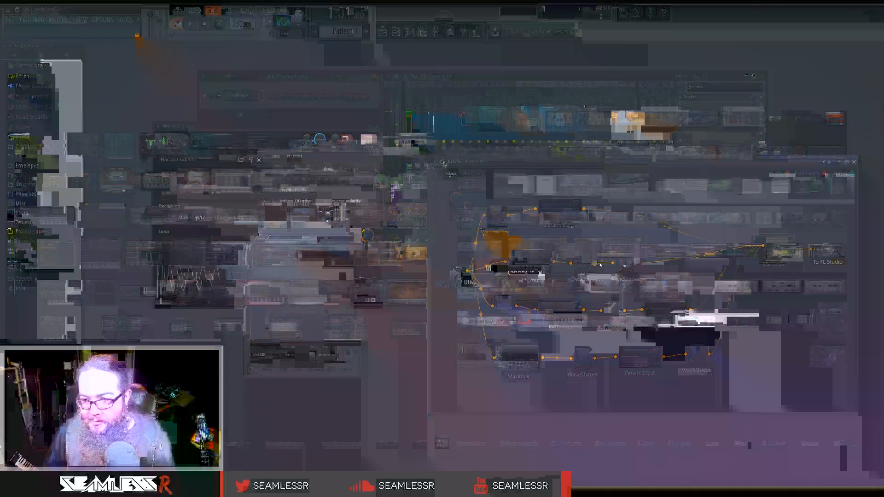
left_click_drag(605, 281, 602, 234)
double_click(602, 233)
left_click_drag(300, 112, 490, 168)
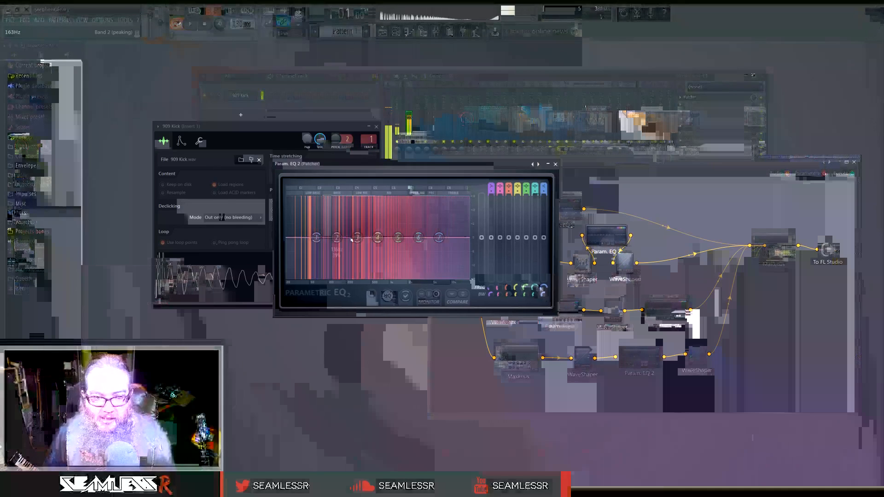
- Try band 1 of the new Param. EQ 2 as low pass, settle on high pass with a mid-frequency cutoff, and open the chain's second WaveShaper
mouse_move(331, 259)
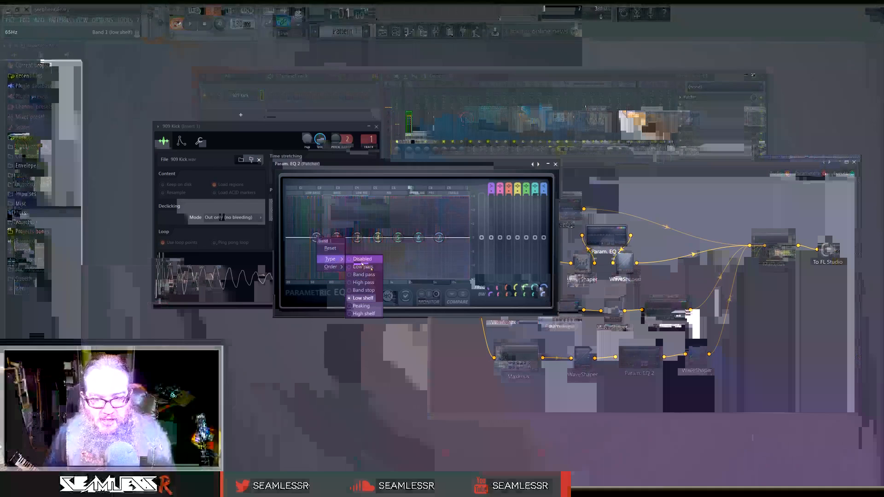
left_click(362, 266)
left_click_drag(316, 237, 460, 237)
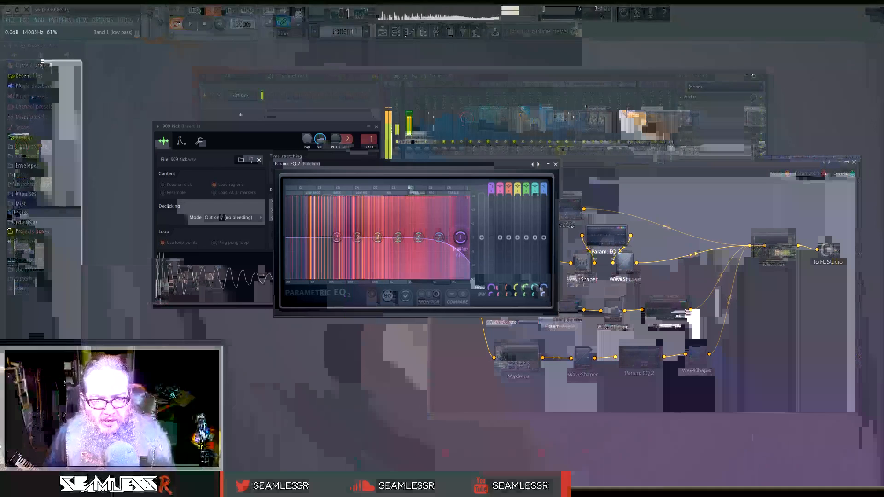
right_click(460, 237)
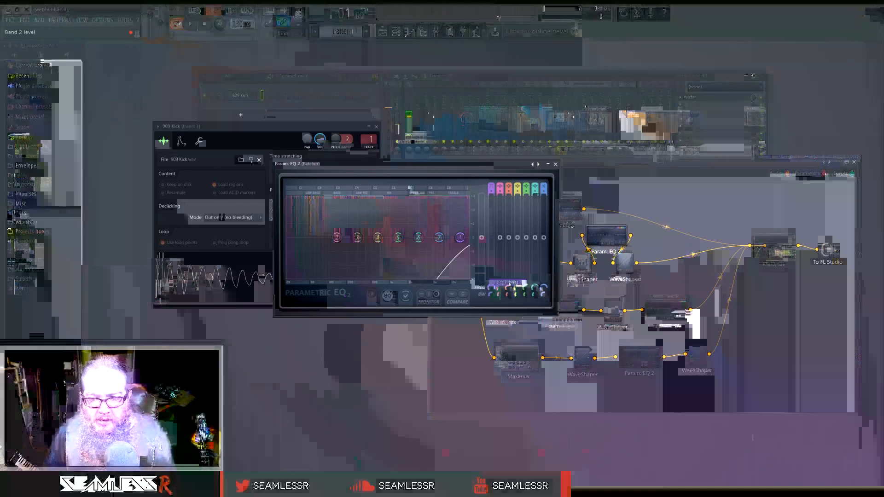
left_click(502, 256)
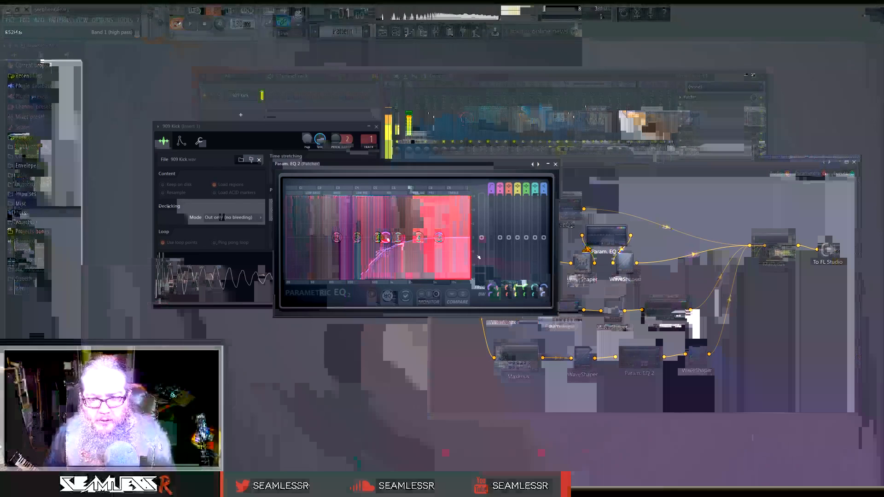
left_click(625, 264)
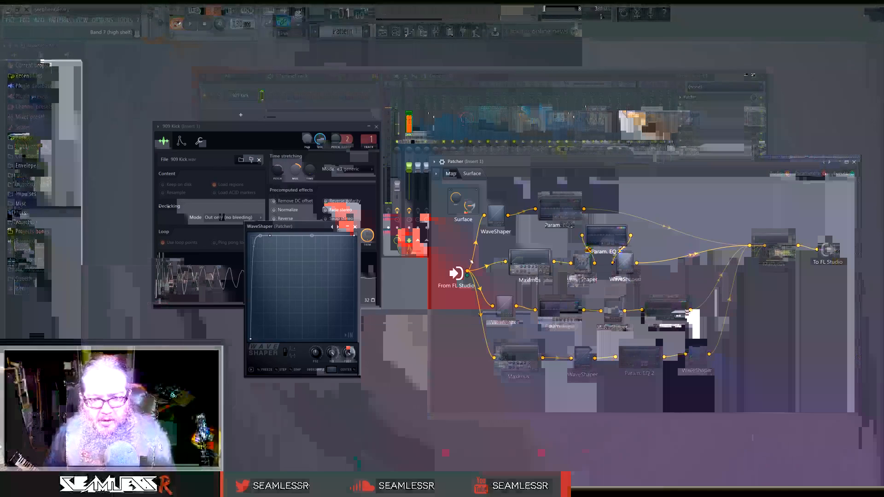
- Reshape the curves of the second chain's two existing WaveShapers, keeping a very steep rise at the lowest input levels
left_click_drag(278, 358, 353, 448)
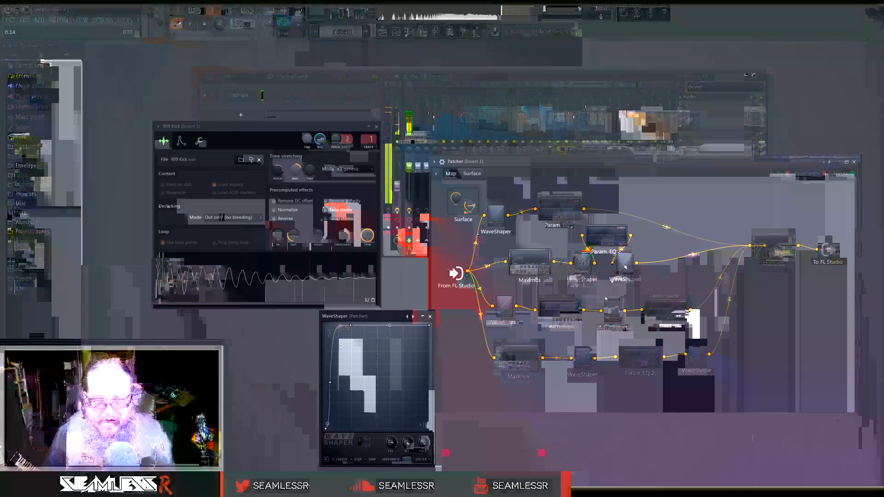
left_click_drag(340, 328, 337, 350)
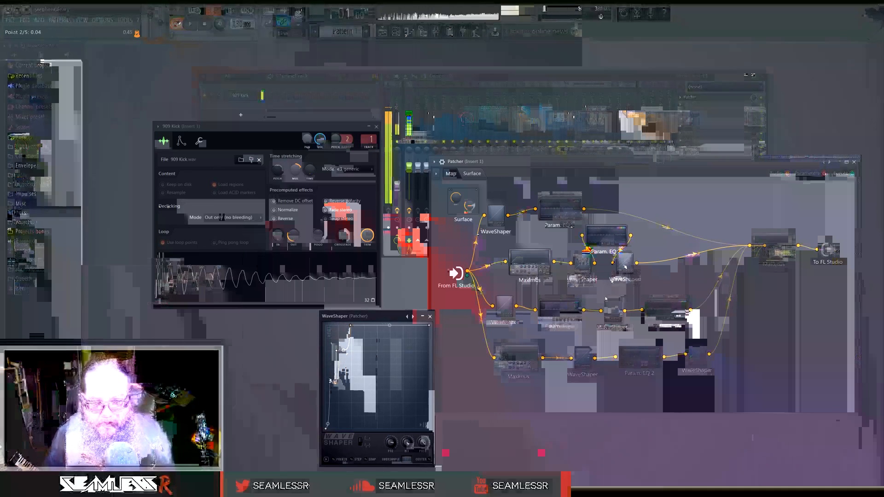
mouse_move(327, 423)
left_mouse_down()
mouse_move(328, 382)
mouse_move(328, 428)
left_mouse_up()
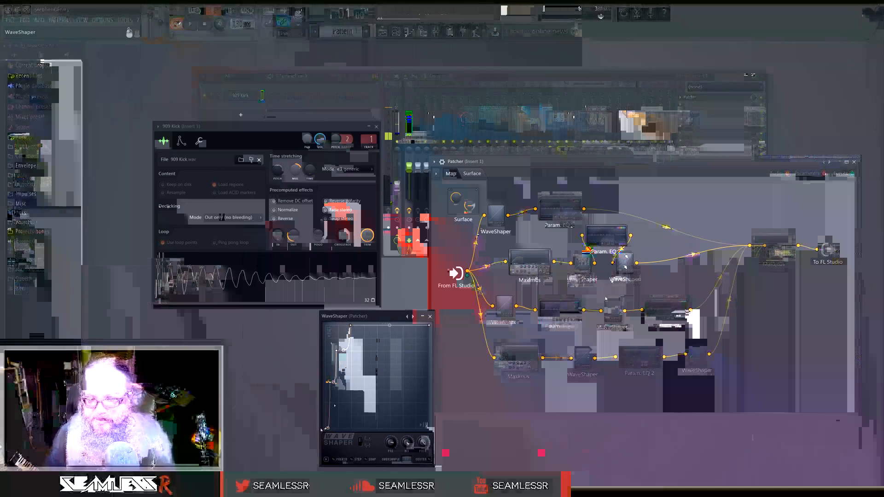
double_click(625, 266)
mouse_move(270, 237)
left_mouse_down()
mouse_move(249, 230)
mouse_move(271, 230)
mouse_move(261, 236)
left_mouse_up()
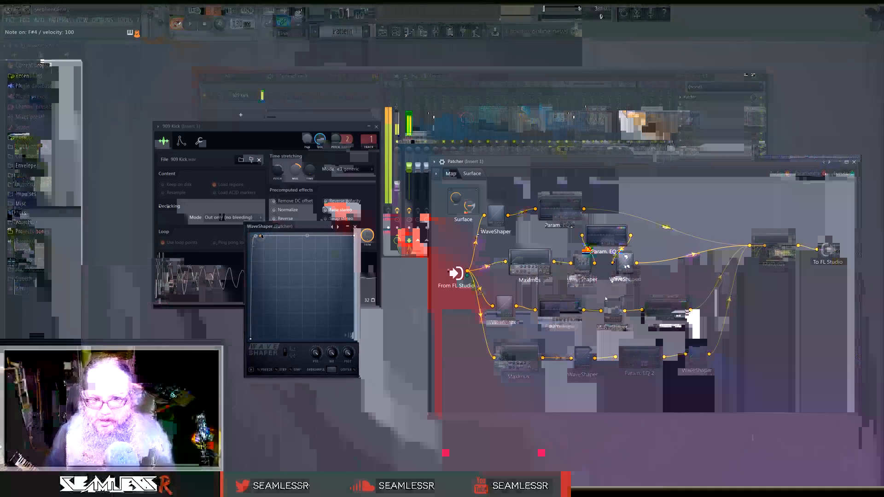
- Boost band 5 and cut the highs with band 7 in the Param. EQ 2 between the second chain's two WaveShapers
double_click(559, 209)
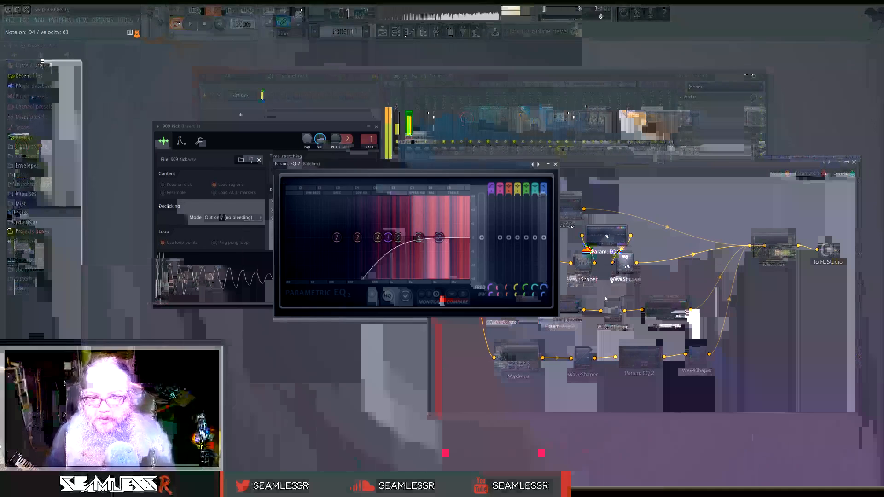
left_click_drag(382, 240, 445, 274)
left_click_drag(369, 242, 392, 240)
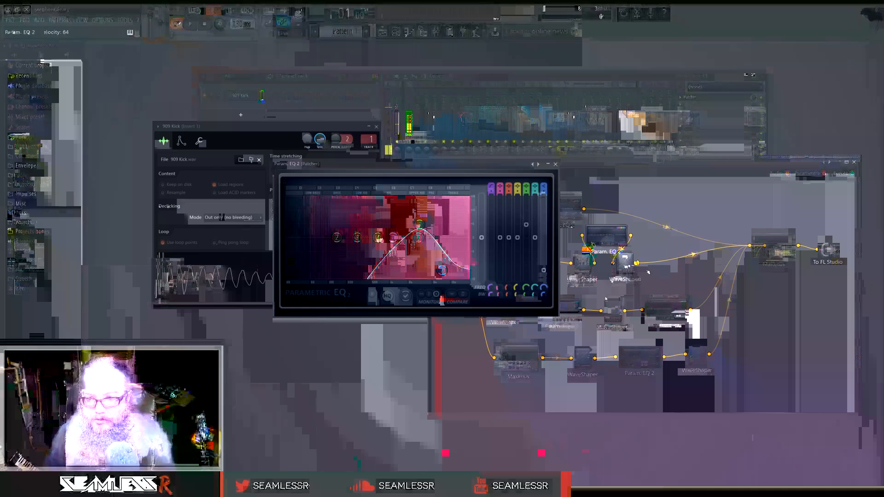
left_click(555, 164)
- Extend the second chain after its last WaveShaper with a Param. EQ 2 followed by a Fruity WaveShaper
left_click_drag(584, 264, 579, 263)
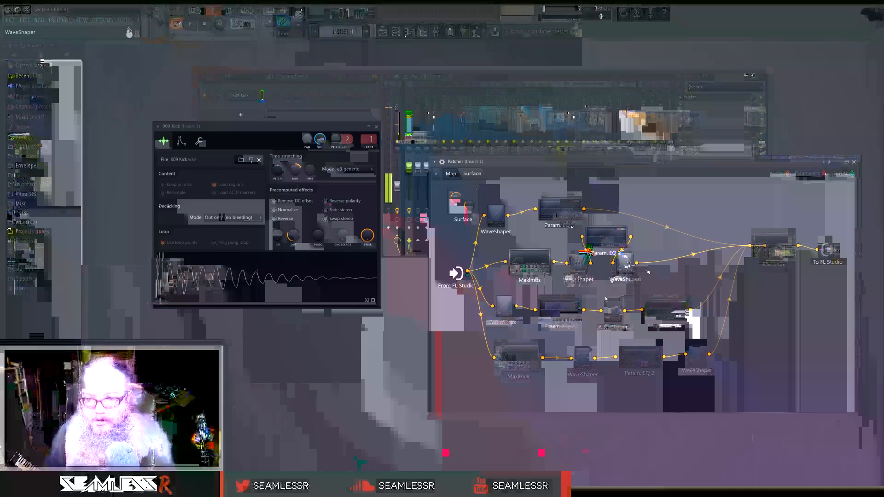
left_click(641, 266)
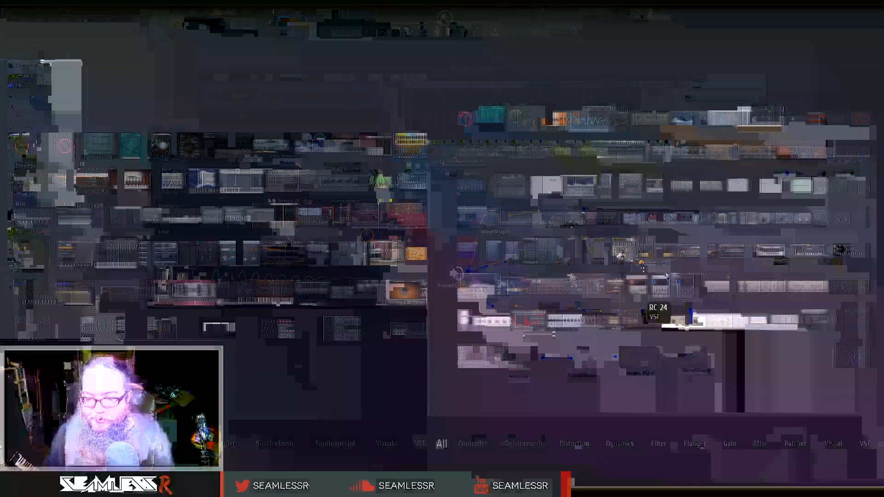
left_click(483, 226)
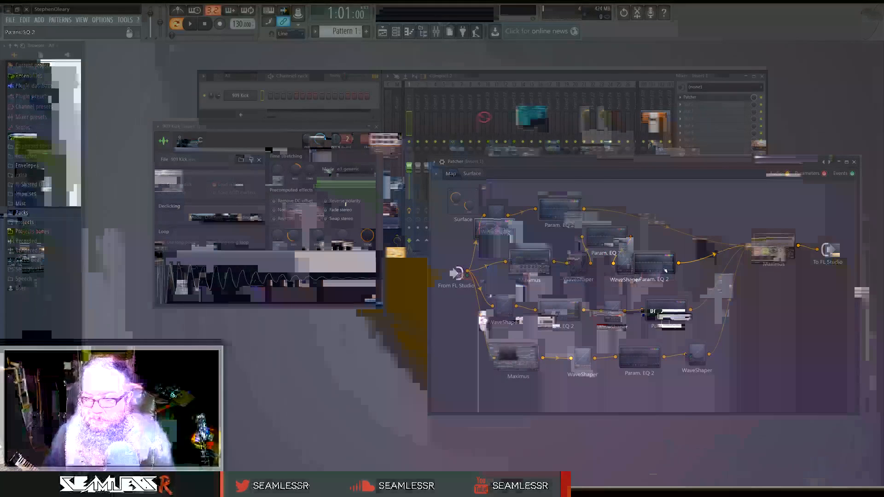
left_click(695, 261)
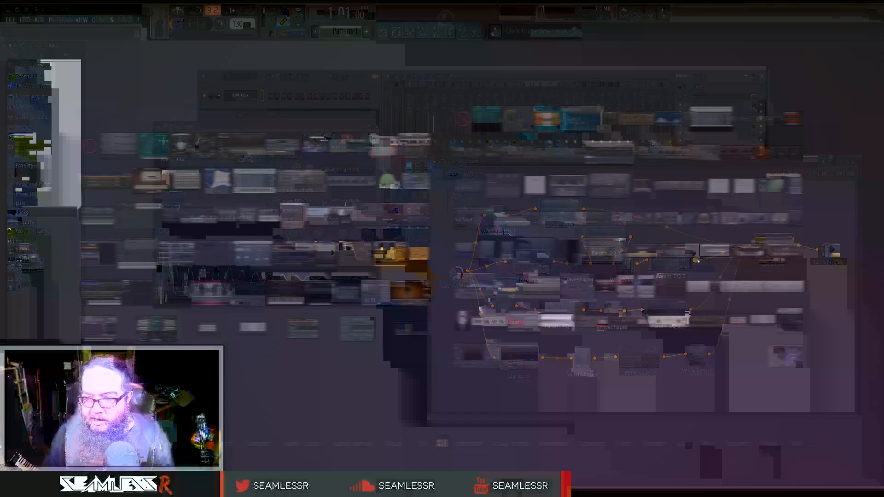
left_click(459, 271)
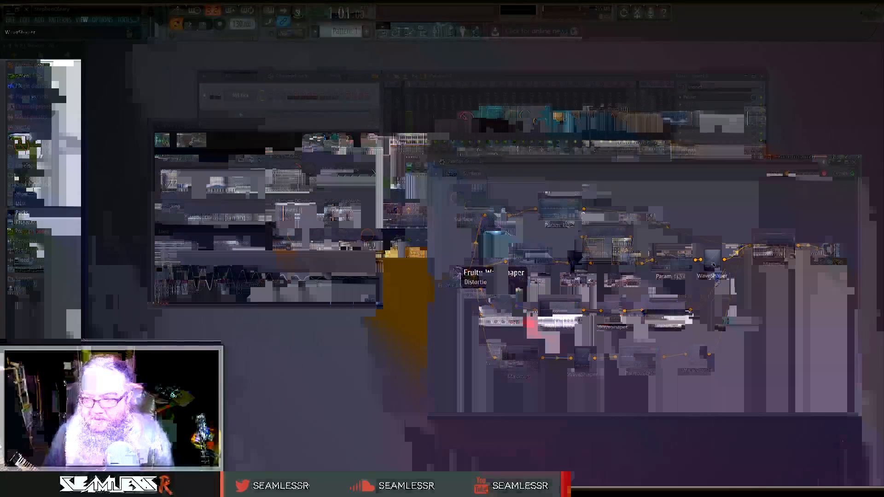
- Enlarge the Patcher window and move the To FL Studio output and the final Maximus farther away from the chains
left_click_drag(494, 164, 294, 152)
left_click_drag(659, 400, 775, 435)
left_click_drag(622, 239, 718, 232)
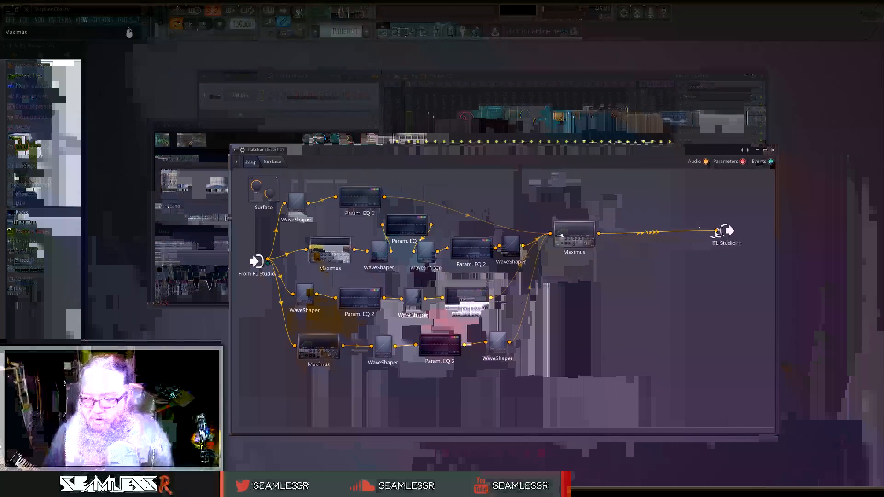
left_click_drag(569, 235, 629, 236)
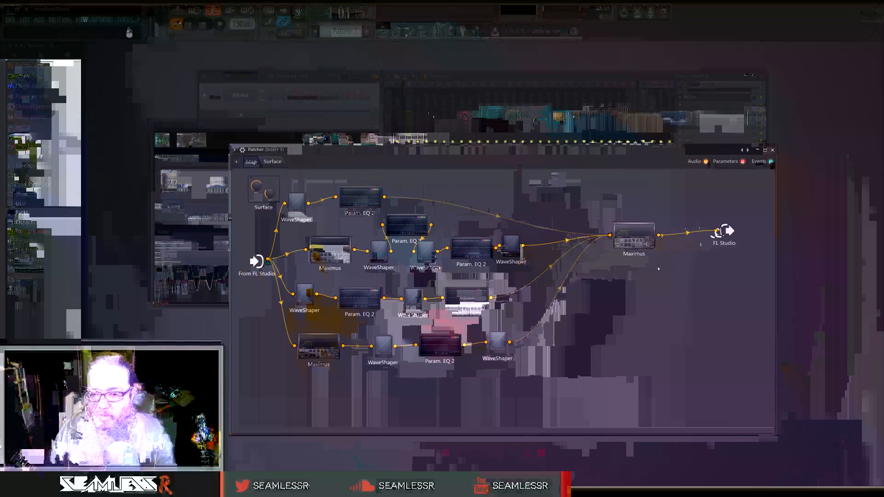
left_click_drag(629, 236, 663, 227)
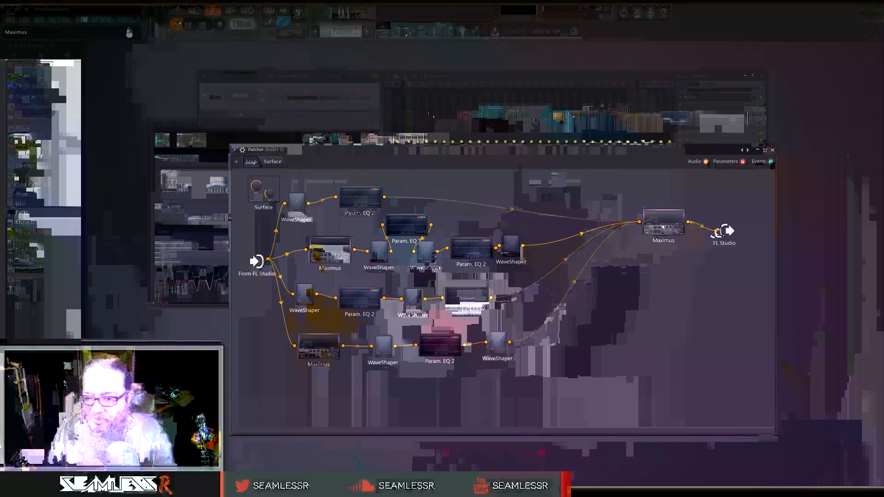
- Arrange the second chain's added Param. EQ 2 above and between its last two WaveShapers
left_click_drag(466, 251, 464, 227)
left_click_drag(511, 245, 494, 254)
left_click_drag(425, 251, 468, 237)
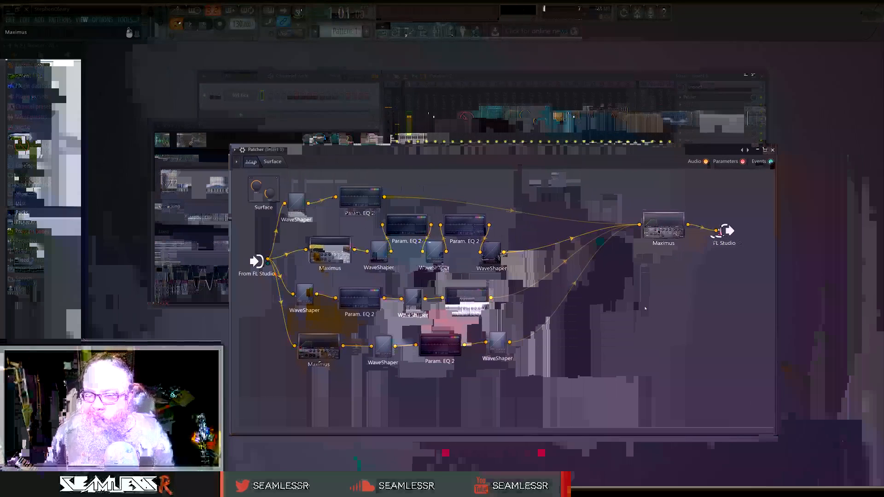
- Shape the second chain's last WaveShaper with a zero-output point at low input and a knee point at about 0.35 input, 0.94 output
double_click(492, 252)
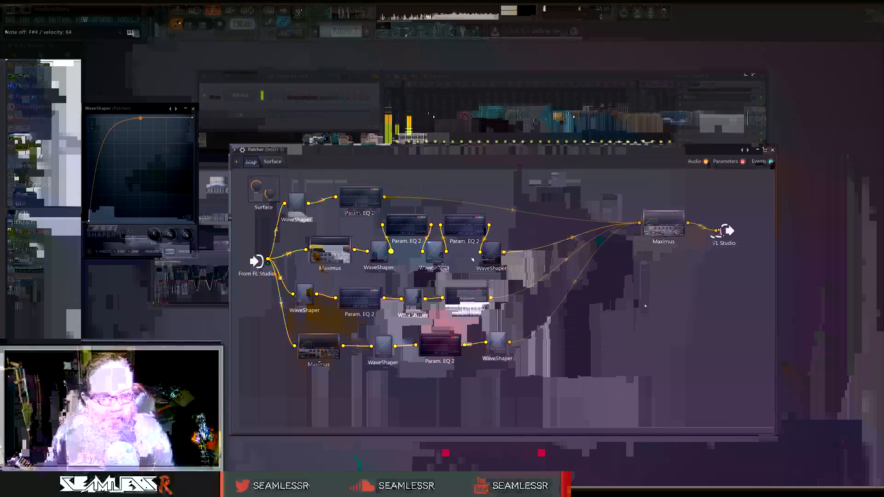
right_click(95, 221)
left_click_drag(95, 221, 114, 222)
right_click(126, 118)
left_click_drag(127, 118, 125, 124)
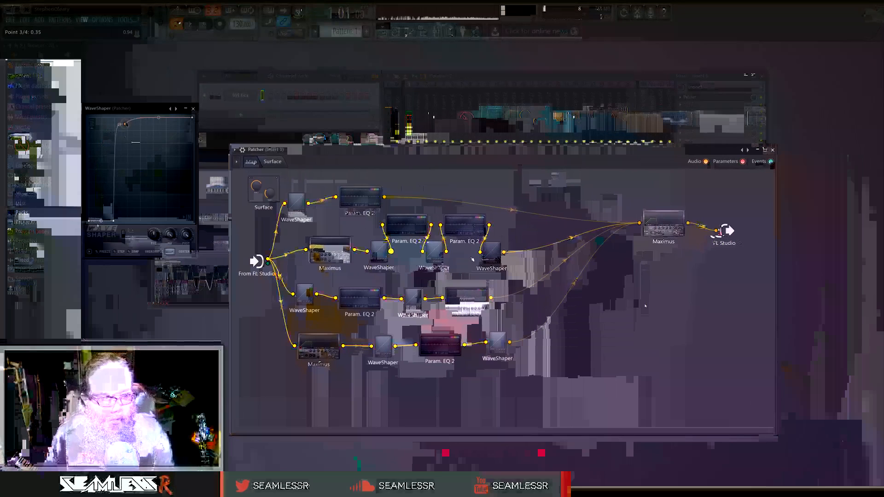
- Move the knee of the second chain's Maximus master curve to about -4.7 dB input, set its mode to Pulse and adjust the tension
double_click(332, 250)
left_click_drag(247, 109, 432, 149)
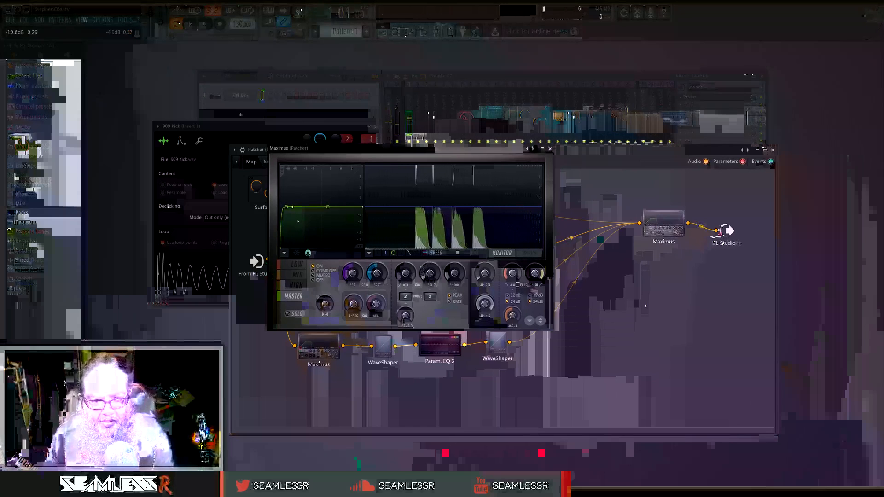
left_click_drag(293, 206, 309, 207)
right_click(309, 207)
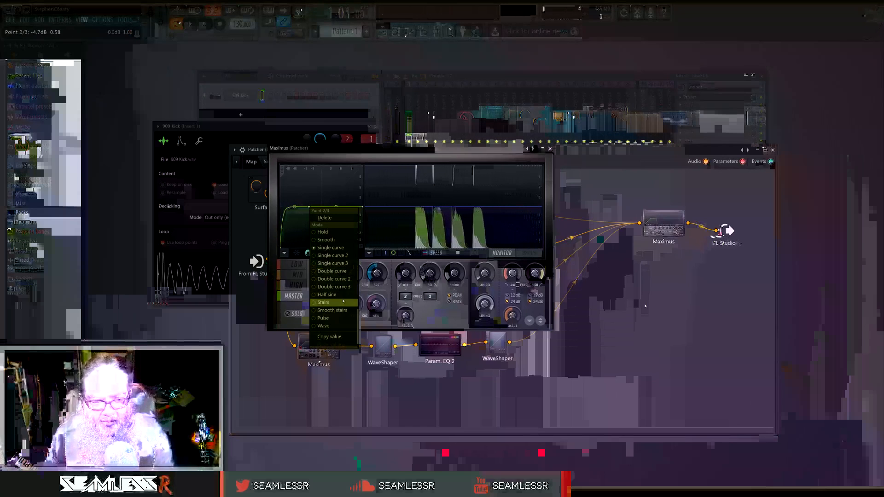
left_click(323, 318)
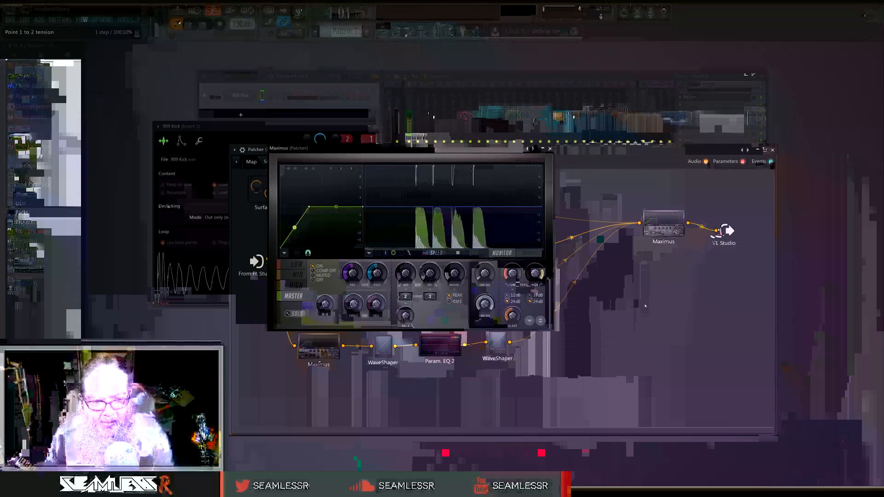
mouse_move(295, 227)
left_mouse_down()
mouse_move(295, 244)
mouse_move(295, 224)
mouse_move(295, 232)
left_mouse_up()
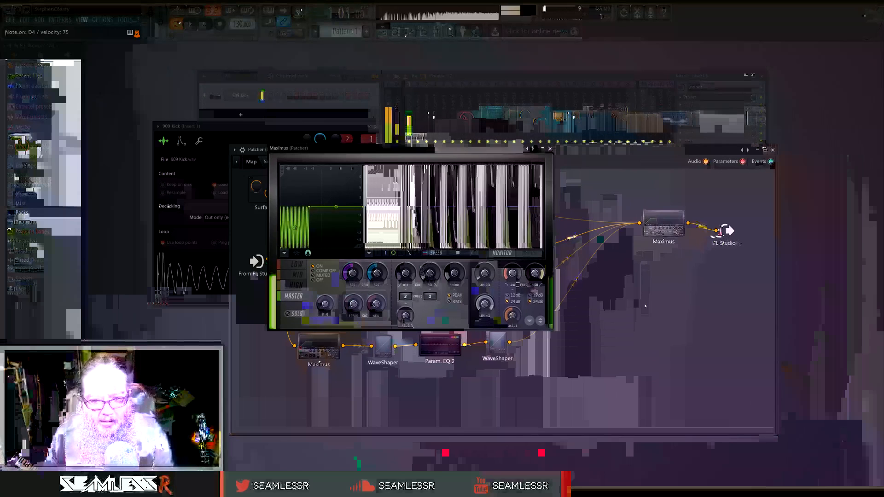
- Remove the step point from the second chain's first WaveShaper curve and smooth its steep low-level rise
left_click(550, 148)
left_click(383, 257)
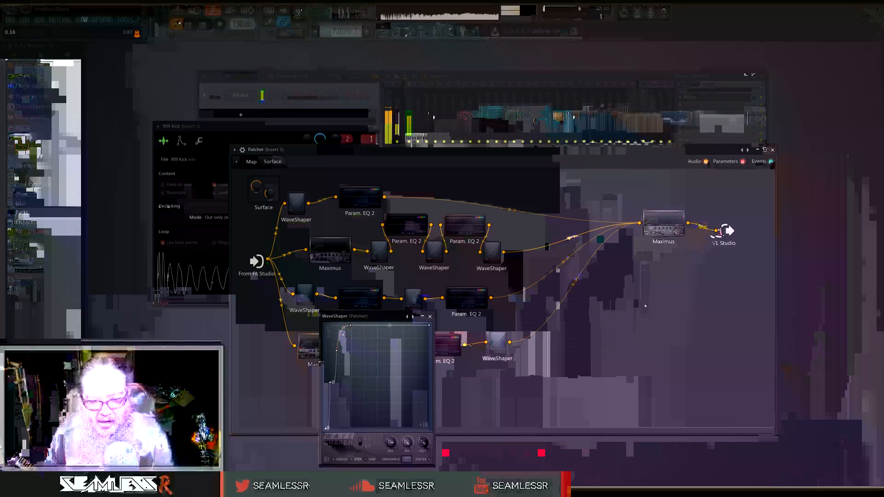
right_click(330, 382)
left_click(346, 351)
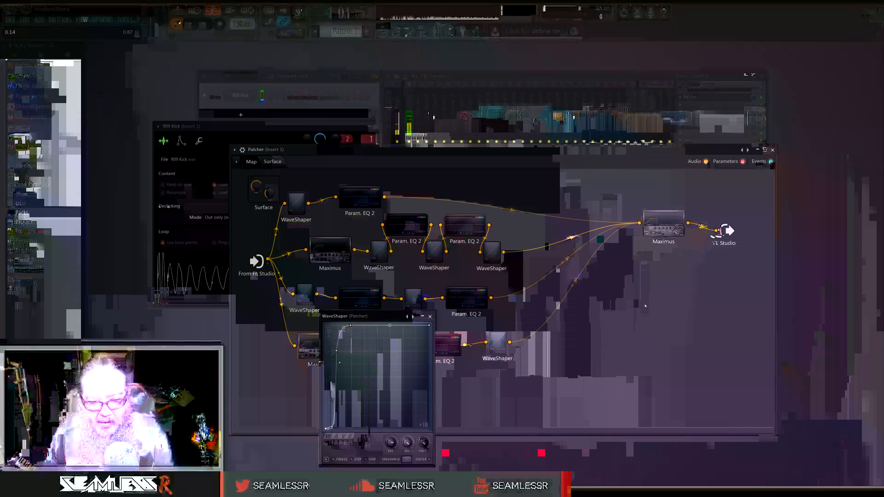
left_click_drag(331, 427, 331, 414)
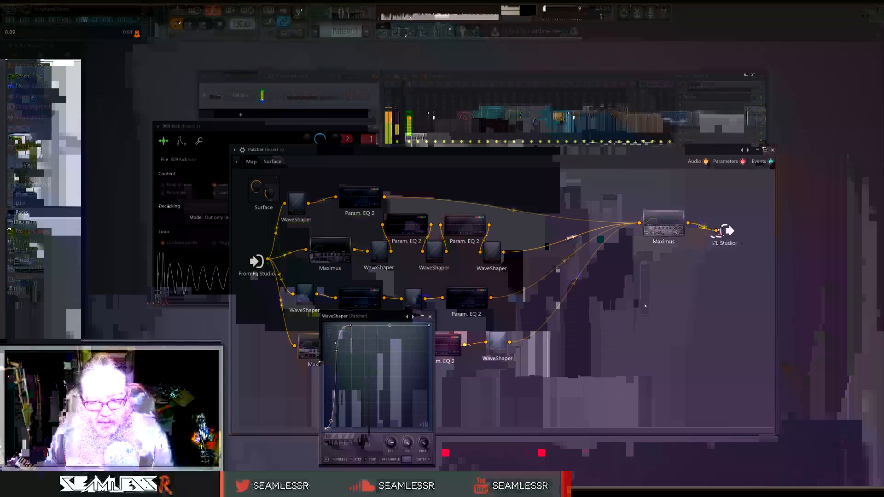
left_click_drag(337, 349, 332, 337)
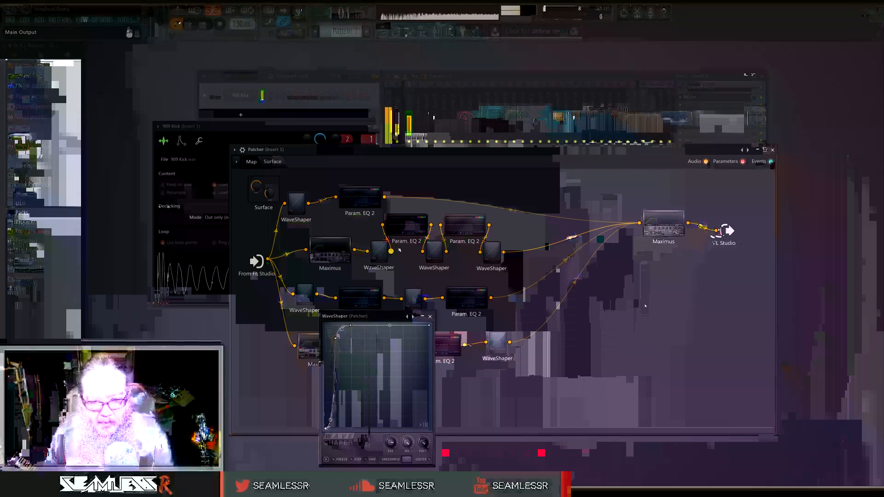
- Sweep band 5 of the second chain's first Param. EQ 2 through the mids and highs, leaving it as a slight mid cut
double_click(406, 226)
left_click_drag(398, 238, 393, 224)
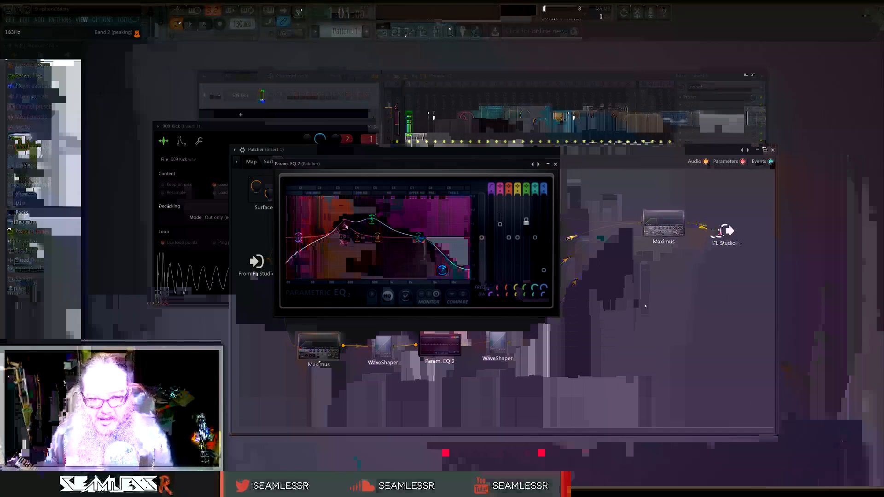
left_click_drag(372, 219, 404, 217)
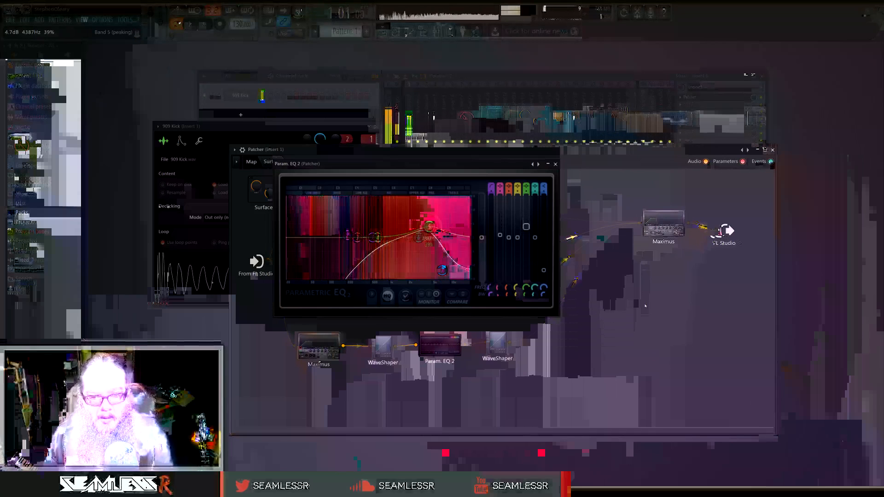
left_click_drag(431, 218, 410, 217)
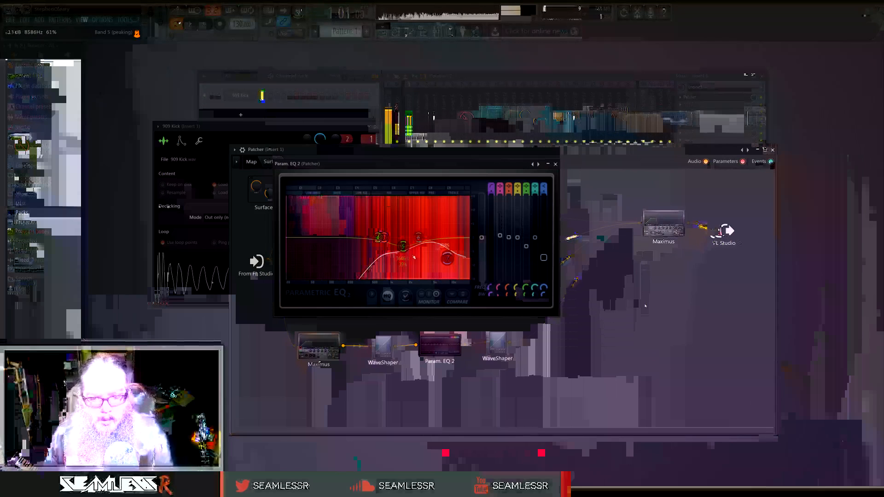
left_click(555, 164)
- Give the second chain's middle WaveShaper a short zero-output floor at the lowest input and a rounded rise to maximum
double_click(379, 252)
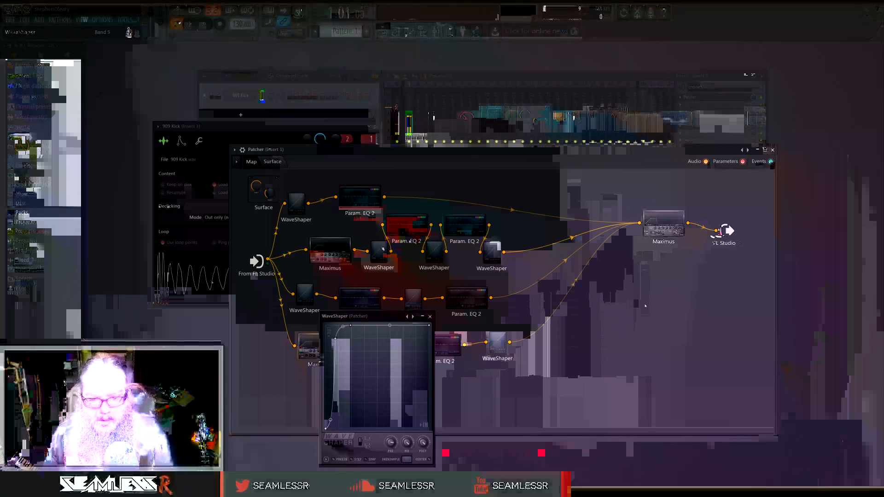
double_click(409, 227)
left_click(556, 164)
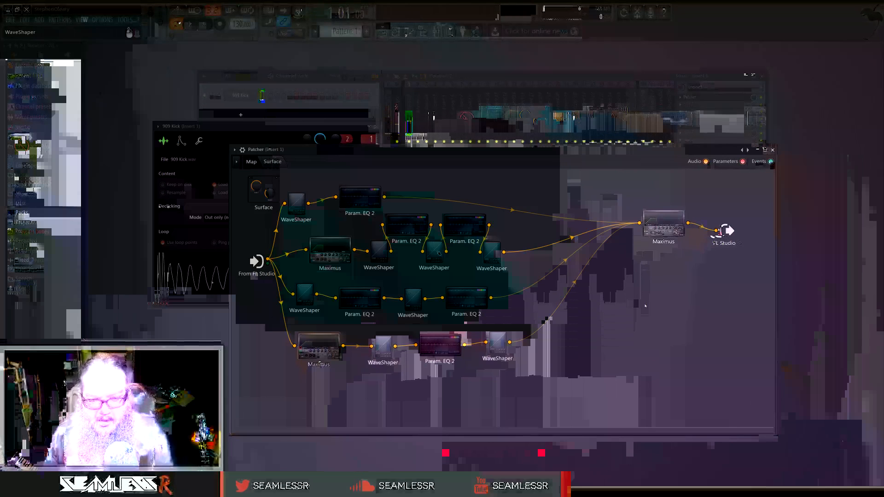
double_click(434, 252)
left_click_drag(271, 239, 267, 260)
left_click_drag(267, 294, 270, 247)
right_click(258, 339)
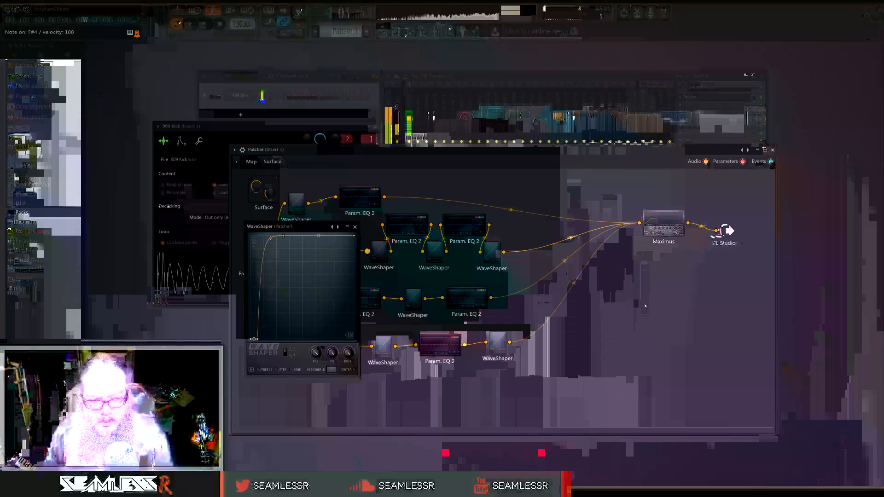
- Cut bands 1, 4 and 7 in the second chain's second Param. EQ 2
double_click(462, 227)
left_click_drag(126, 181, 129, 200)
left_click_drag(188, 182, 206, 208)
left_click_drag(229, 182, 231, 198)
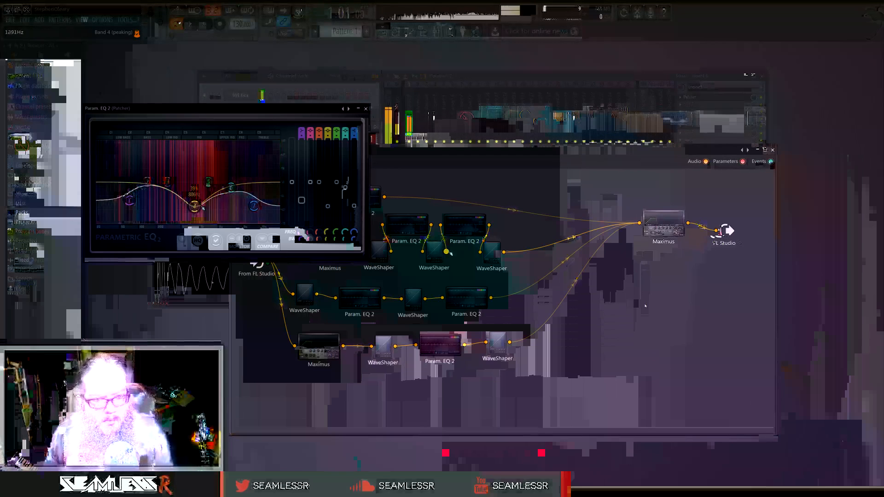
- Reshape the second chain's last WaveShaper into an early plateau that dips to zero before rising steeply back to maximum
double_click(493, 253)
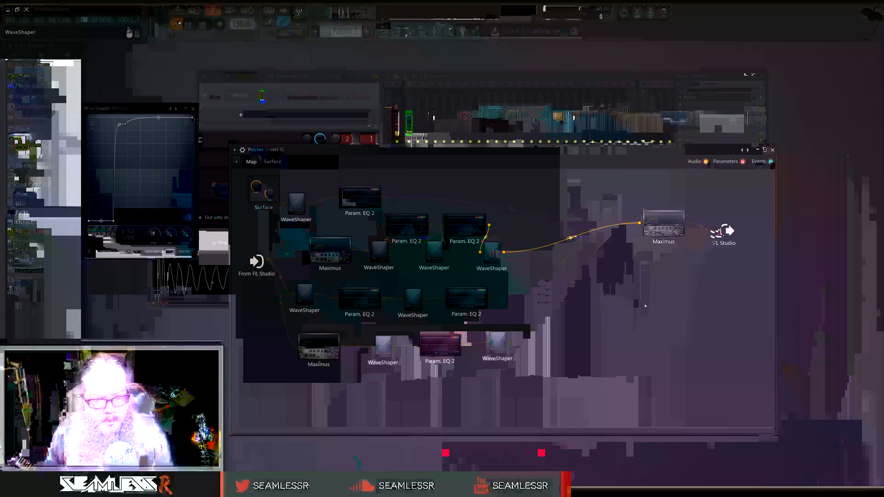
left_click_drag(179, 112, 467, 206)
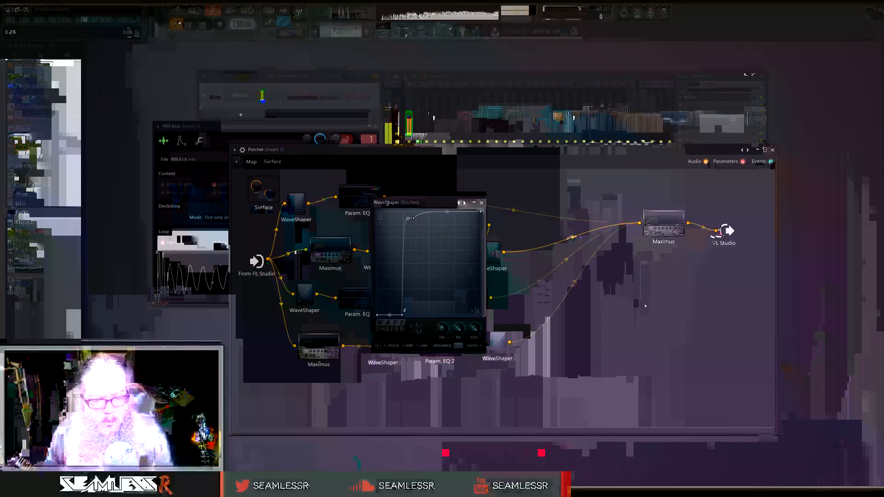
left_click_drag(396, 236, 428, 323)
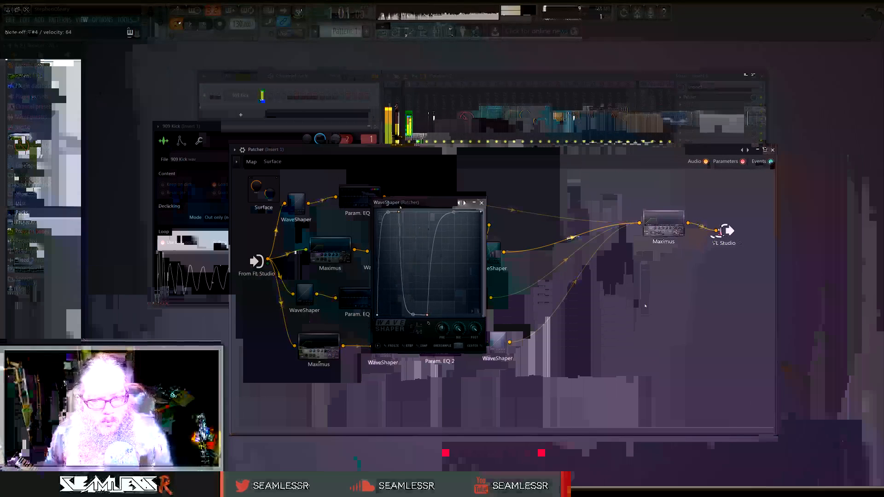
- Reshape the open WaveShaper curve with a straight rise to a slightly lowered early peak and a dip at about two-thirds of maximum
left_click_drag(399, 212, 405, 212)
left_click_drag(426, 316, 420, 247)
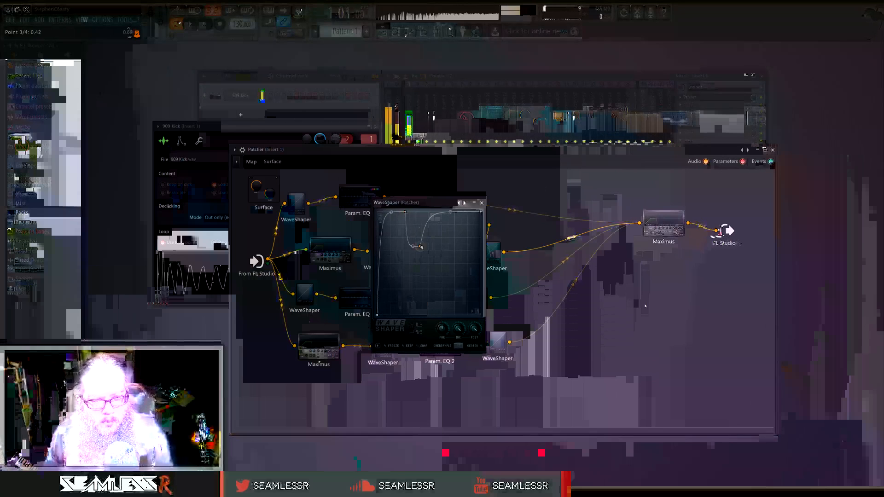
left_click_drag(405, 212, 389, 269)
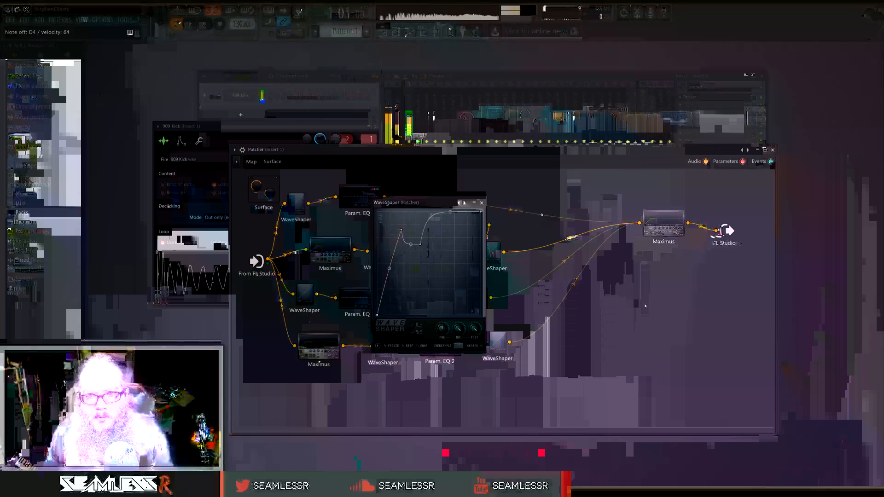
- Add a Maximus at the end of the second chain, routed into the final Maximus, and open its editor
key("F8")
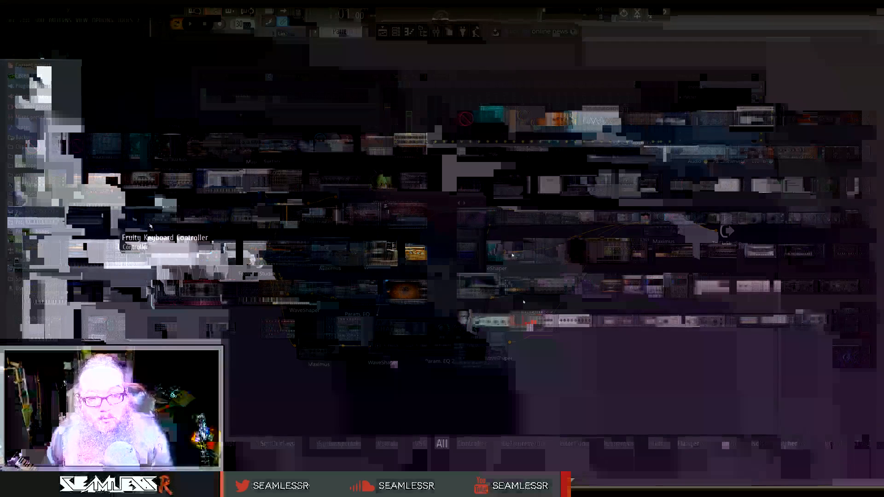
left_click_drag(484, 286, 541, 246)
double_click(541, 246)
left_click_drag(284, 106, 482, 191)
right_click(493, 158)
left_click(512, 224)
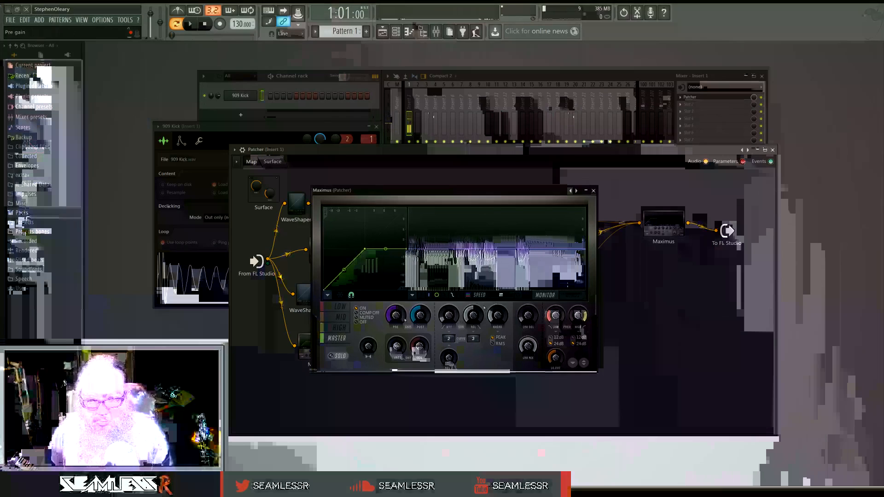
- Give the new Maximus's master curve a dense repeating wave below the threshold and extend its threshold point toward higher input
right_click(365, 249)
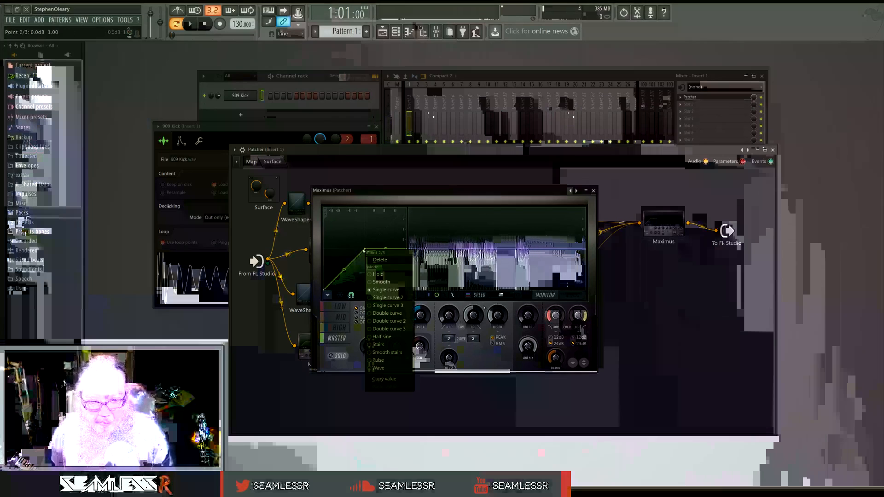
left_click(391, 361)
left_click_drag(344, 270, 344, 286)
left_click_drag(367, 250, 352, 262)
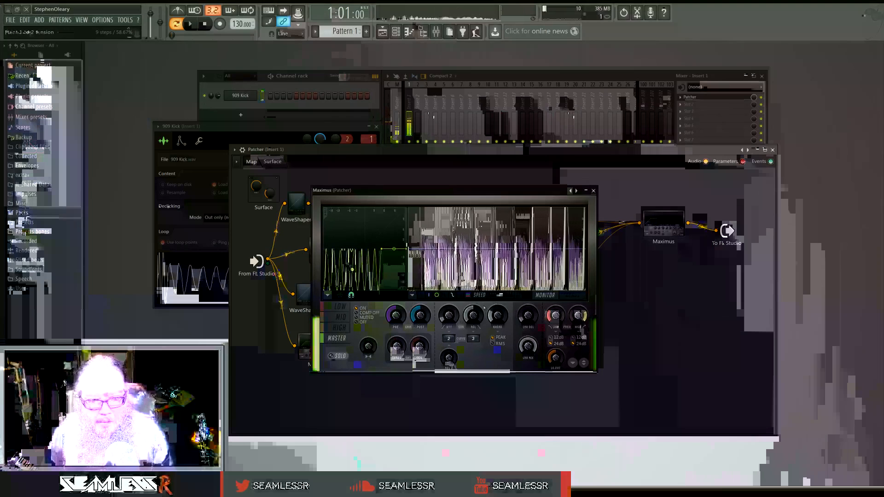
left_click_drag(352, 270, 352, 258)
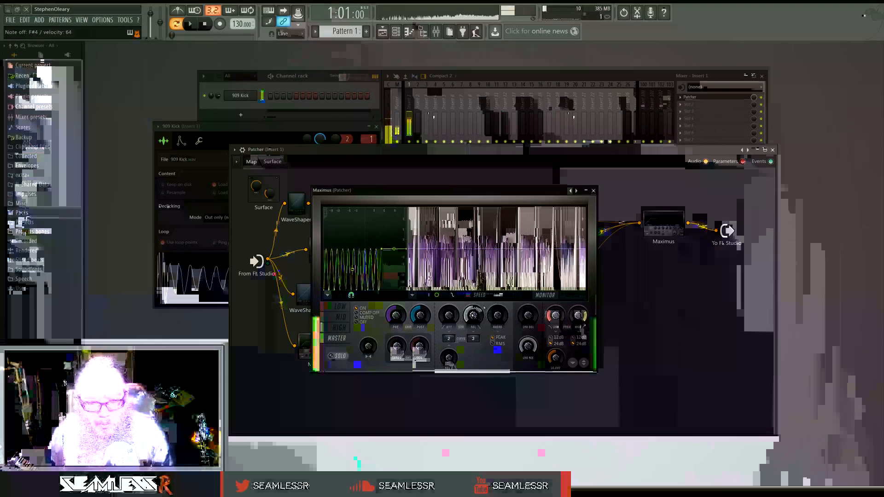
mouse_move(352, 270)
left_mouse_down()
mouse_move(352, 279)
mouse_move(353, 267)
left_mouse_up()
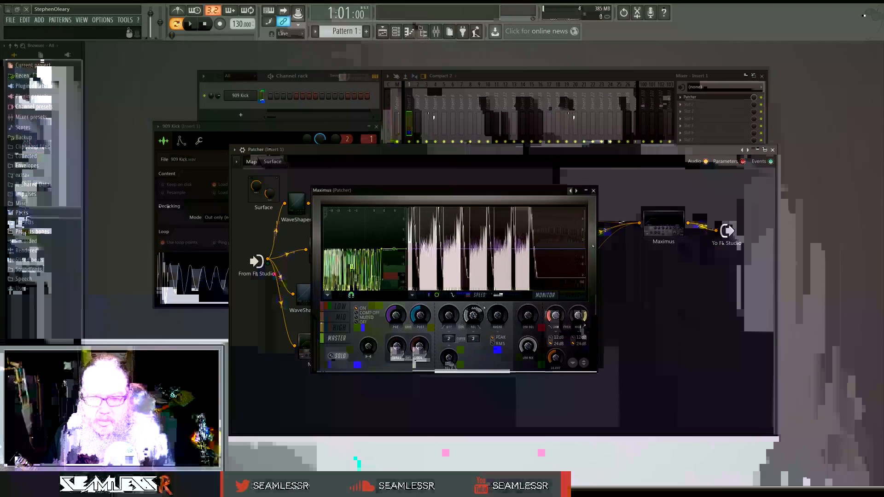
left_click(594, 191)
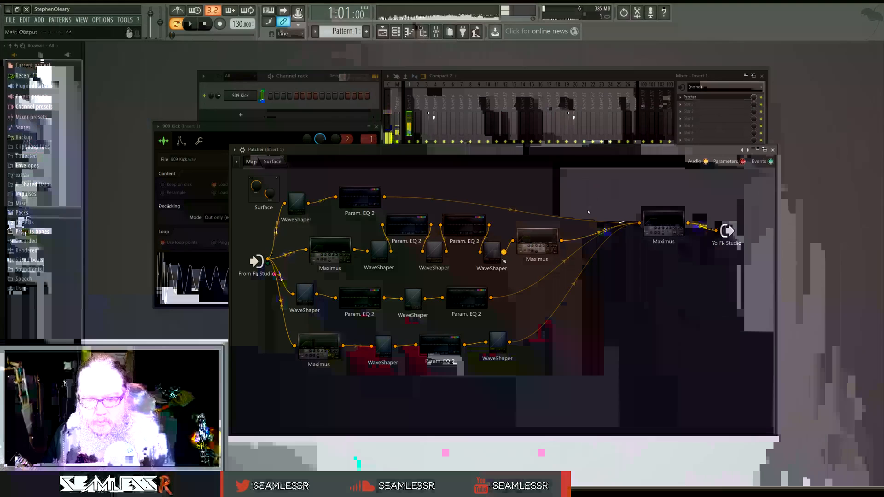
- Round the initial rise of the second-chain WaveShaper curve that has the early peak and shallow dip
double_click(378, 254)
left_click_drag(389, 257, 389, 233)
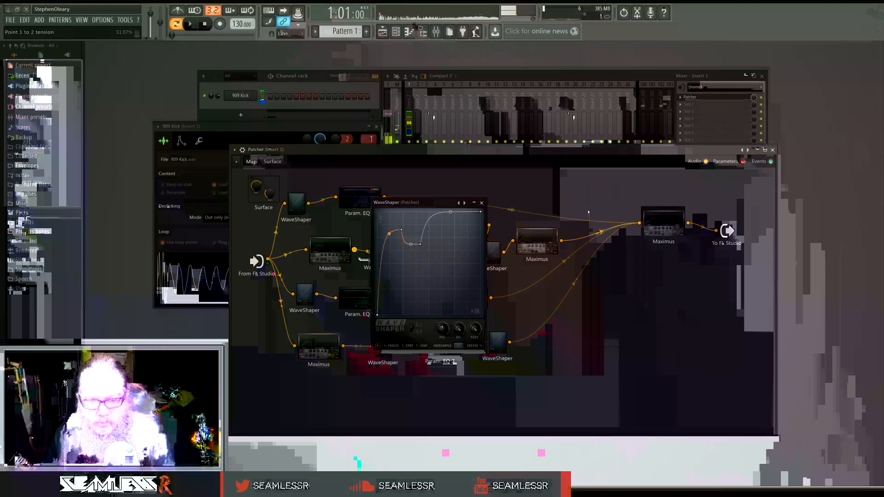
left_click(481, 202)
- In the second chain's first Param. EQ 2, turn band 5 into a high-frequency boost and cut band 7 further
double_click(440, 348)
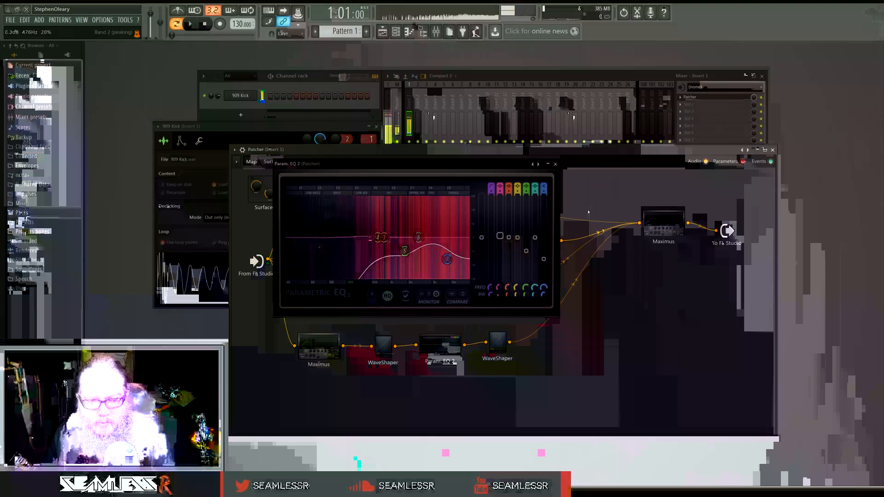
left_click_drag(391, 241, 415, 252)
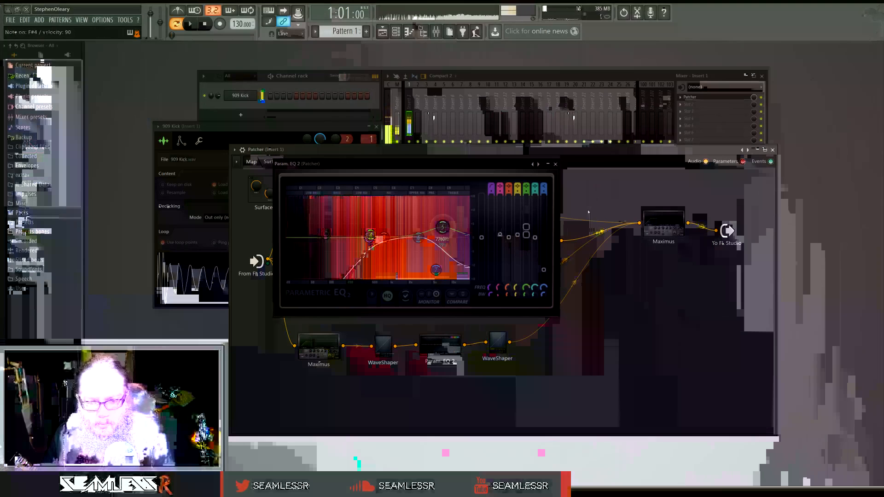
left_click(555, 164)
- In the second chain's second Param. EQ 2, ease the band 4 cut and deepen the band 1 and band 7 shelf cuts
left_click(359, 300)
left_click_drag(195, 206, 197, 187)
mouse_move(253, 205)
left_mouse_down()
mouse_move(220, 222)
mouse_move(244, 219)
left_mouse_up()
left_click_drag(131, 200, 147, 220)
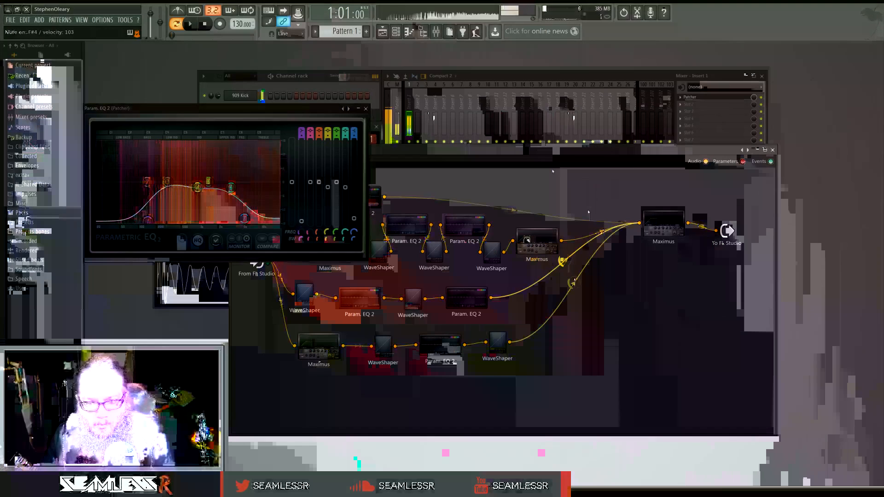
left_click(366, 109)
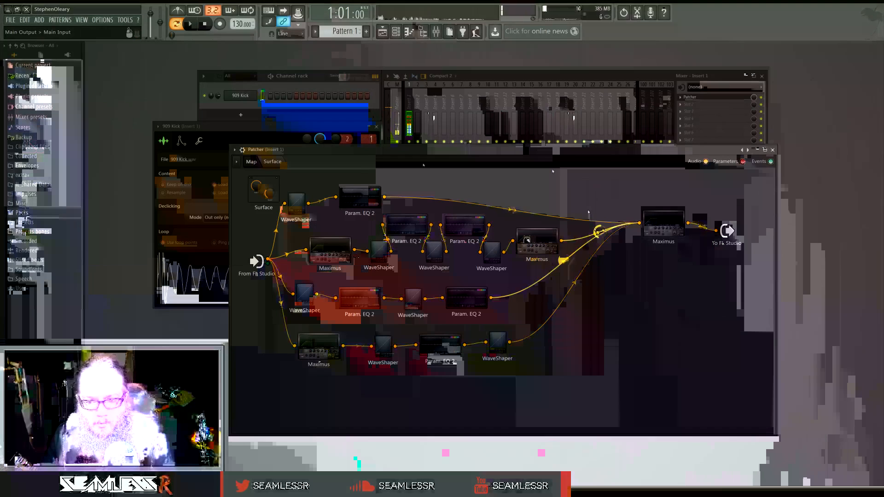
- Move the final Maximus closer to the output node, and adjust the 909 Kick's time-stretch multiplier and precomputed Out fade
left_click_drag(664, 225, 683, 228)
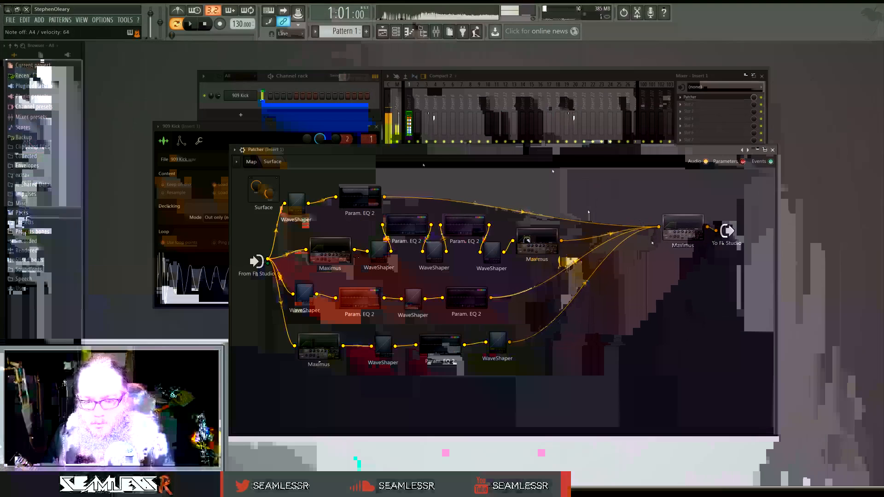
left_click(268, 136)
left_click_drag(300, 168, 299, 169)
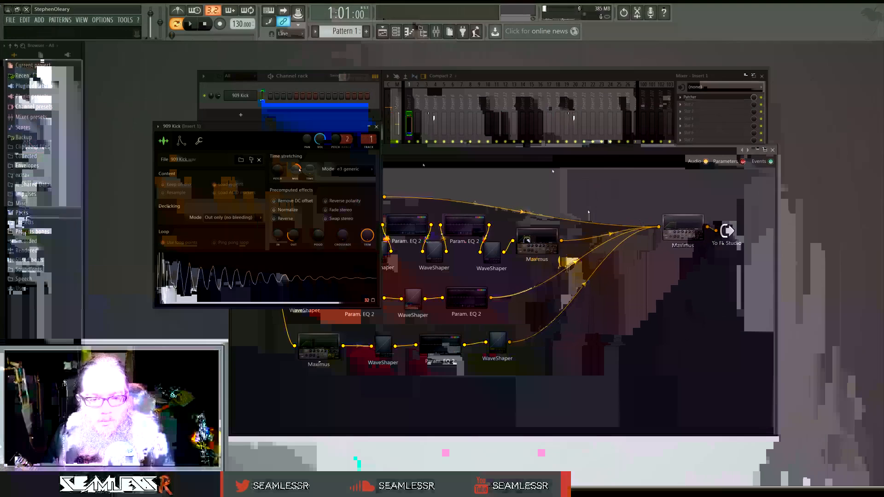
left_click_drag(294, 236, 295, 239)
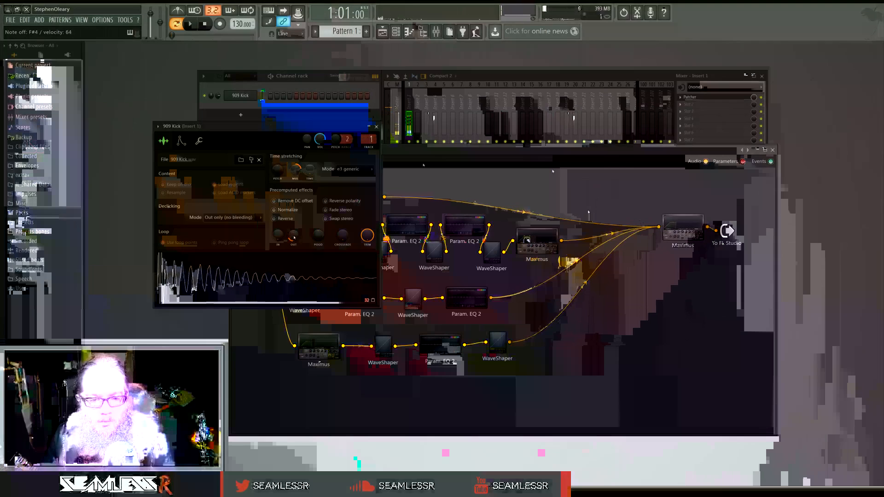
left_click_drag(295, 169, 295, 174)
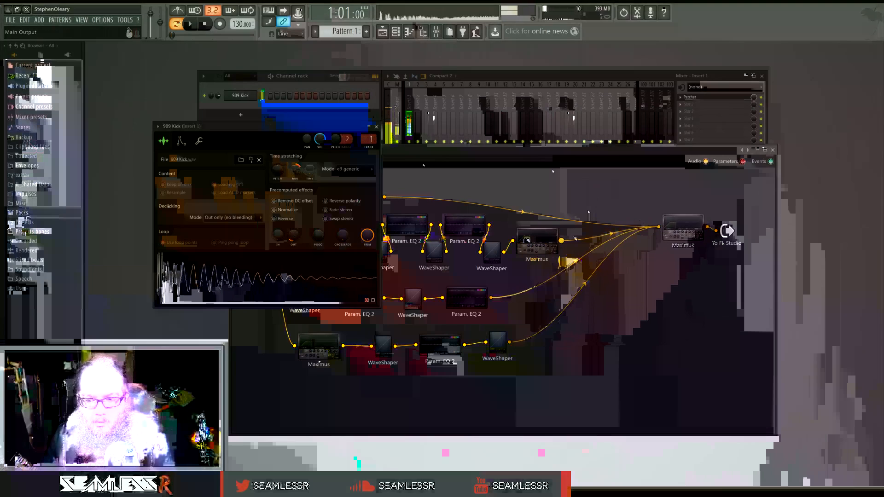
left_click(377, 127)
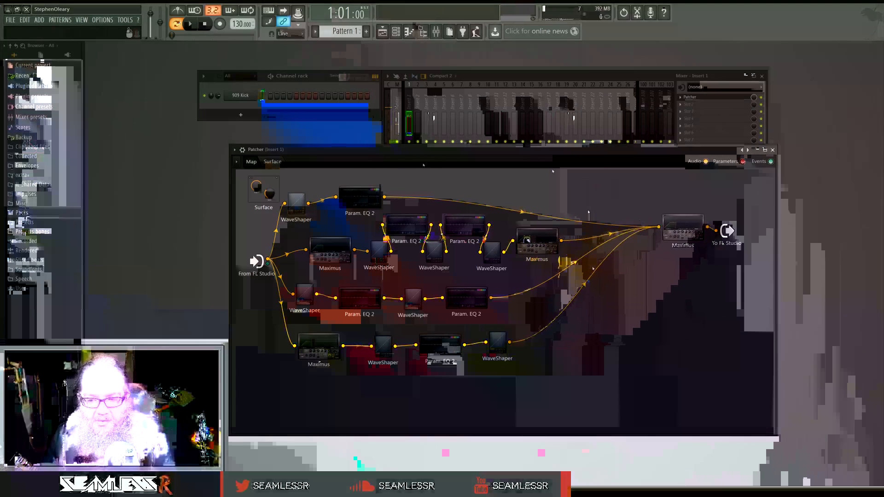
left_click_drag(681, 228, 682, 226)
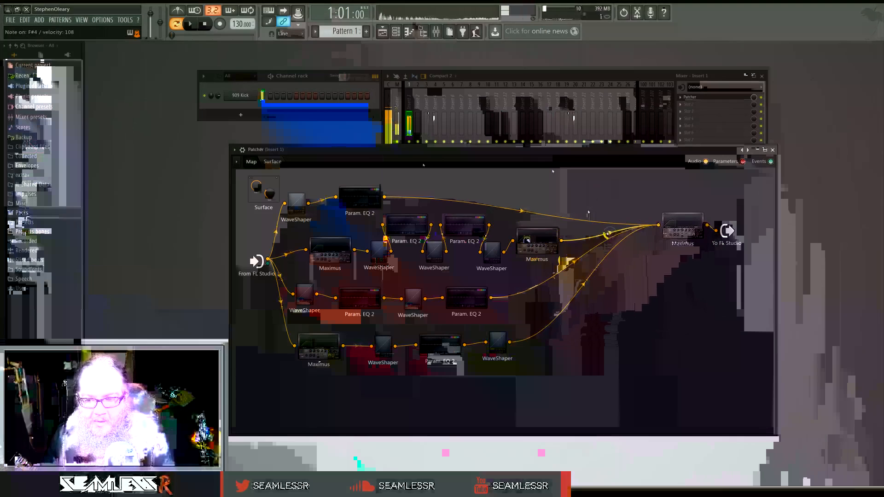
- In the second chain's first Maximus, move the master threshold point to about -18.2 dB, set its mode to Smooth and raise the tension
double_click(332, 250)
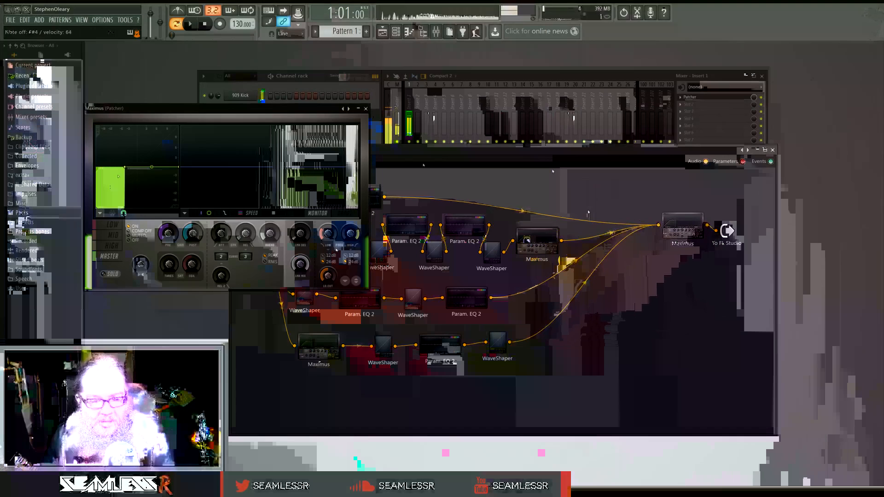
right_click(125, 167)
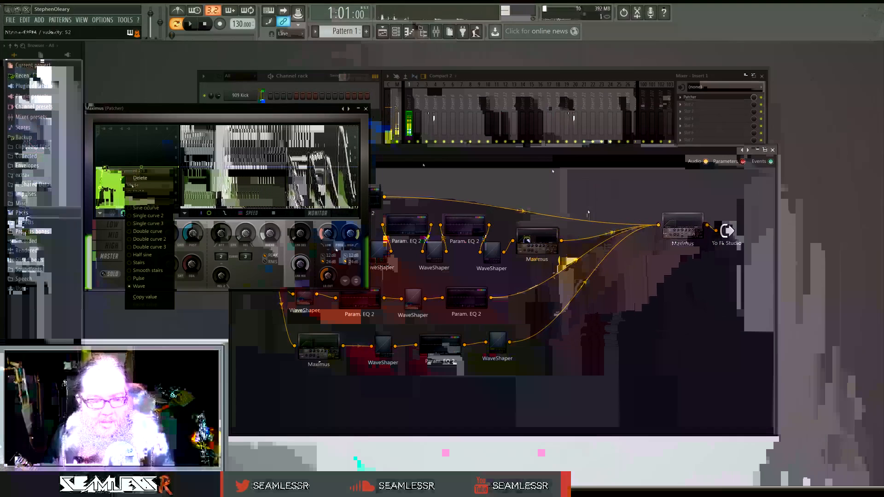
right_click(105, 167)
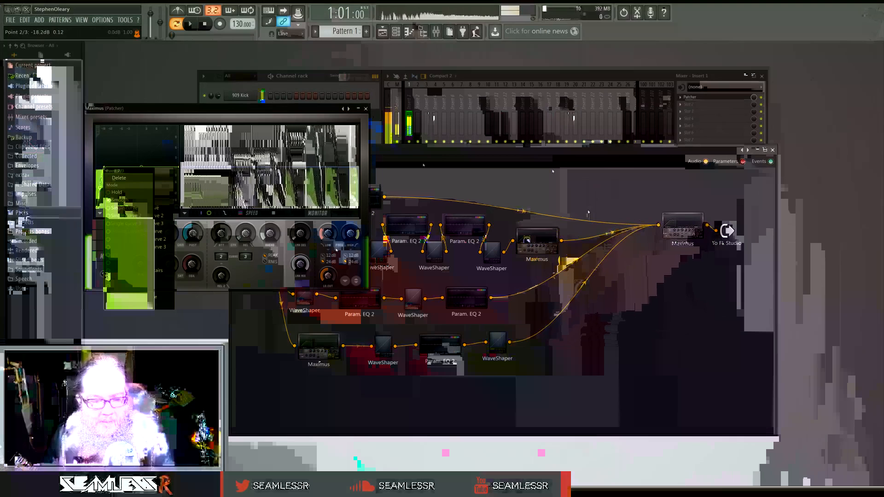
left_click(120, 201)
left_click_drag(100, 187, 100, 167)
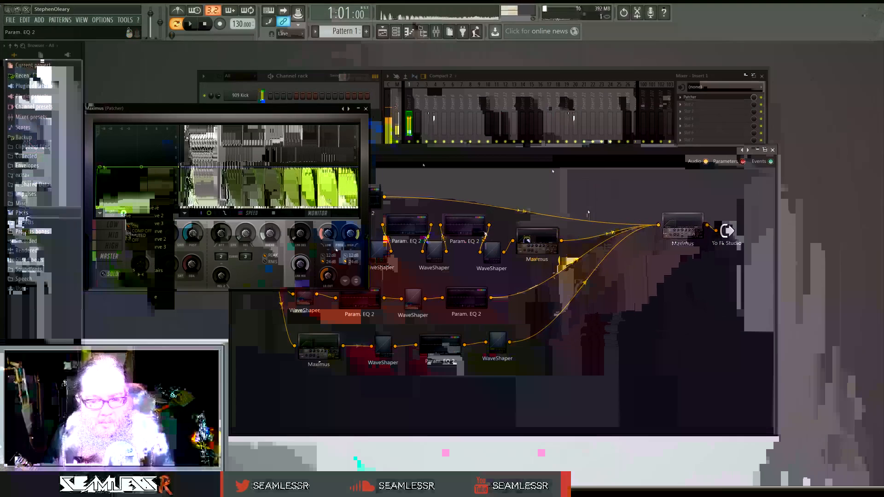
- Nudge the second chain's last Maximus toward the output, and make band 7 of its second Param. EQ 2 a steep, lower-cutoff low pass
left_click_drag(539, 244, 546, 244)
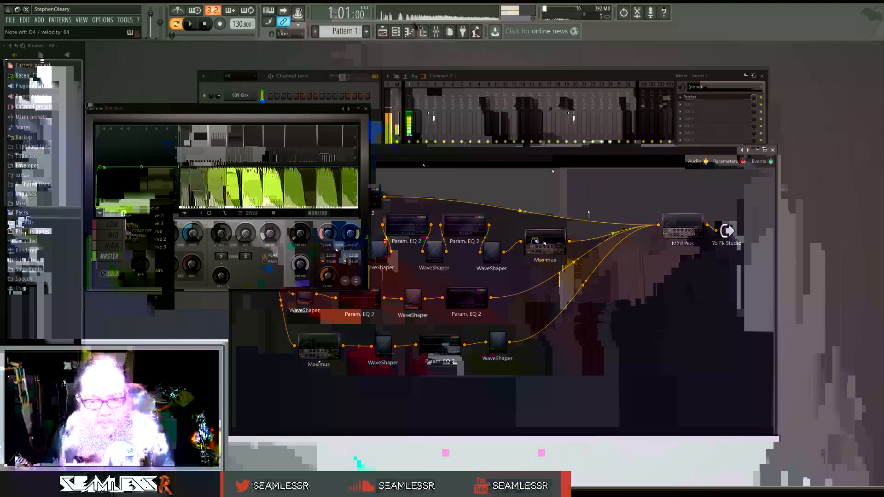
double_click(468, 231)
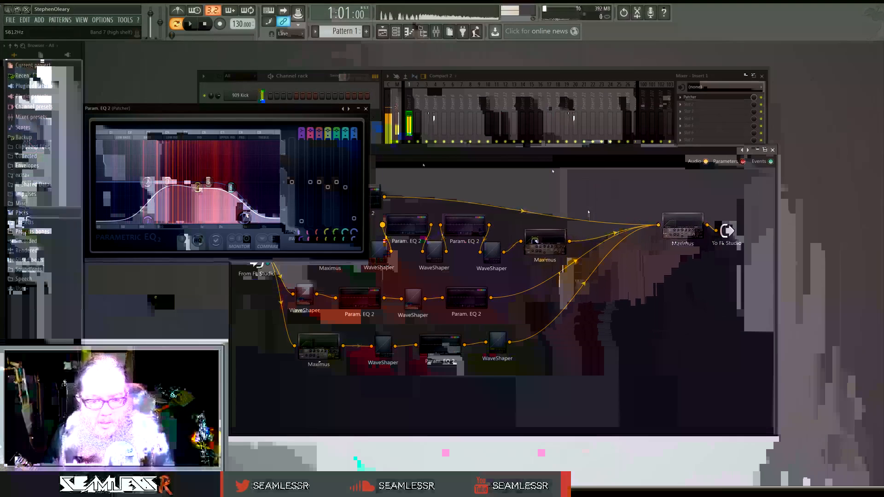
right_click(244, 218)
mouse_move(264, 239)
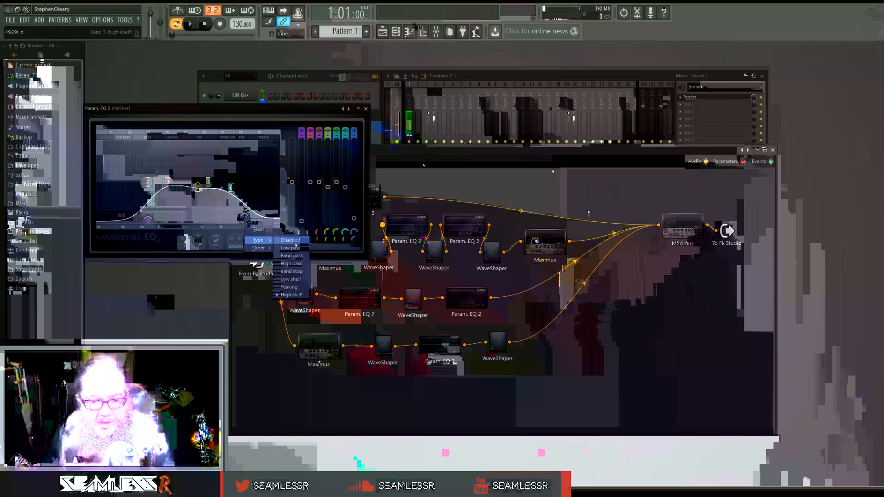
left_click(291, 248)
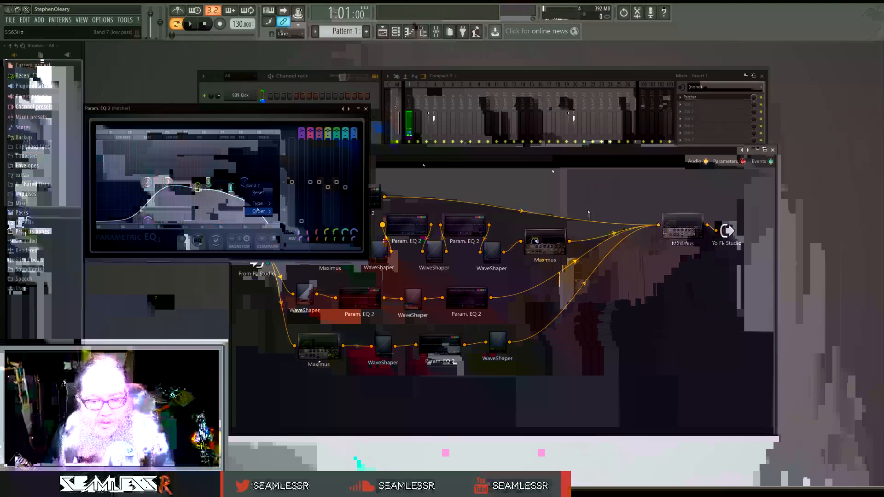
mouse_move(198, 183)
left_mouse_down()
mouse_move(190, 182)
mouse_move(212, 182)
left_mouse_up()
- Set band 1 of this Param. EQ 2 to a steep High pass and shift the band 1 and band 7 cutoffs into a narrow passband
right_click(148, 220)
mouse_move(163, 250)
left_click(187, 298)
left_click_drag(147, 220, 165, 221)
right_click(164, 222)
mouse_move(178, 245)
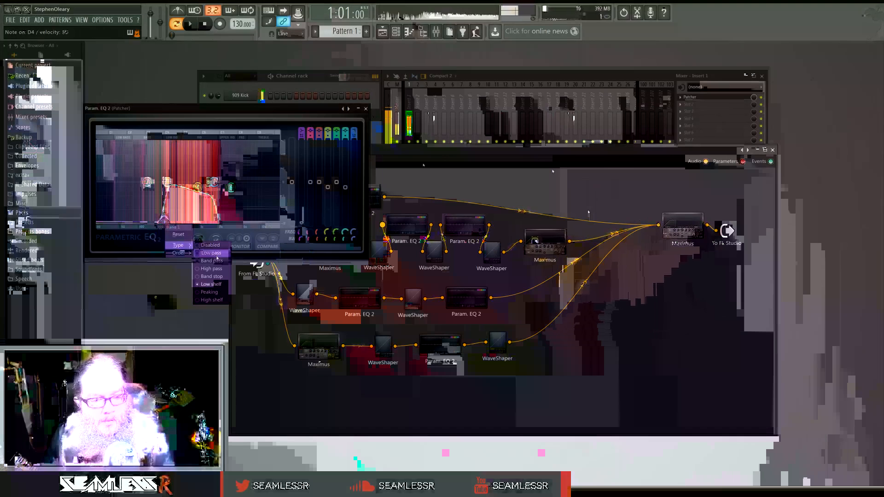
left_click(217, 269)
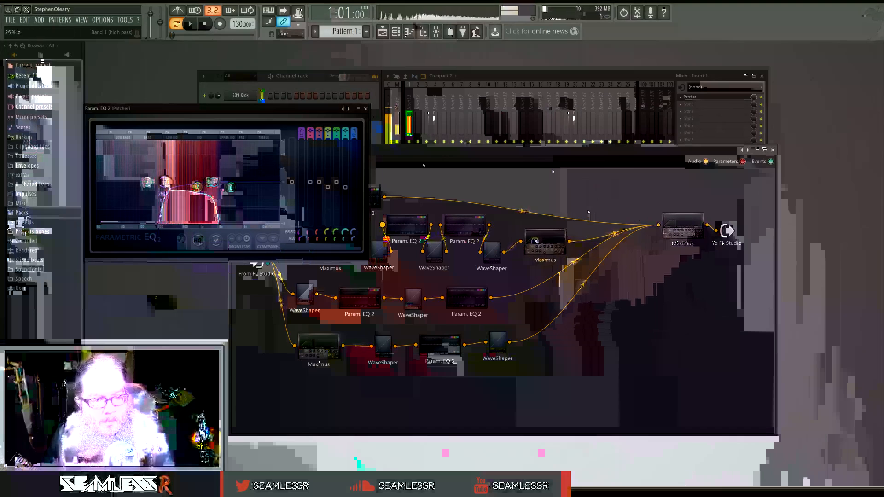
left_click_drag(214, 182, 228, 182)
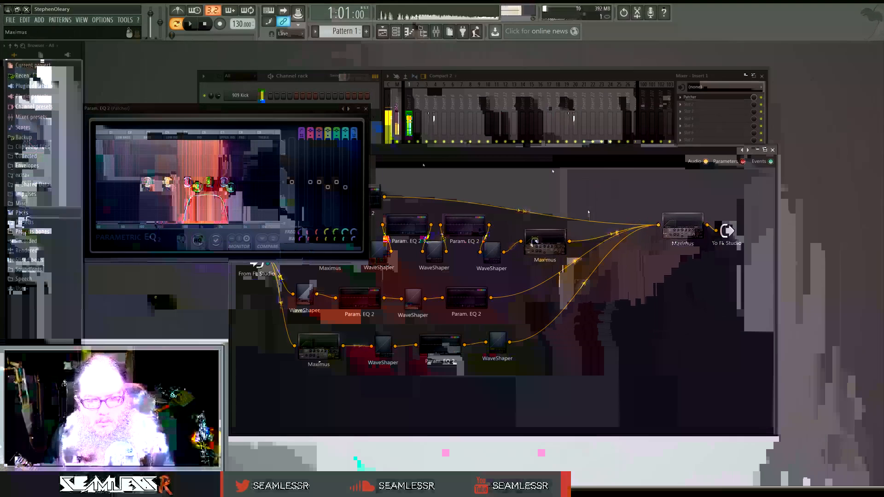
- Check the second chain's last Maximus and the third chain's plugins, and lower the band 2 frequency in its first Param. EQ 2
left_click(544, 244)
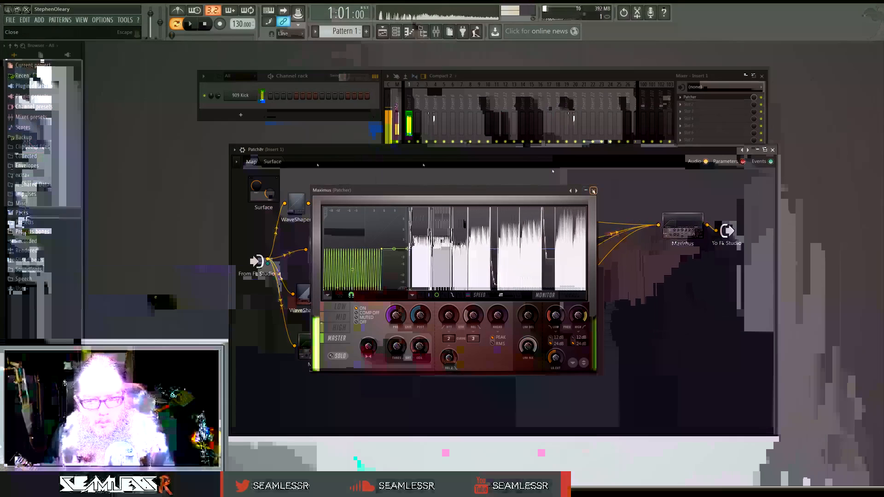
left_click(592, 191)
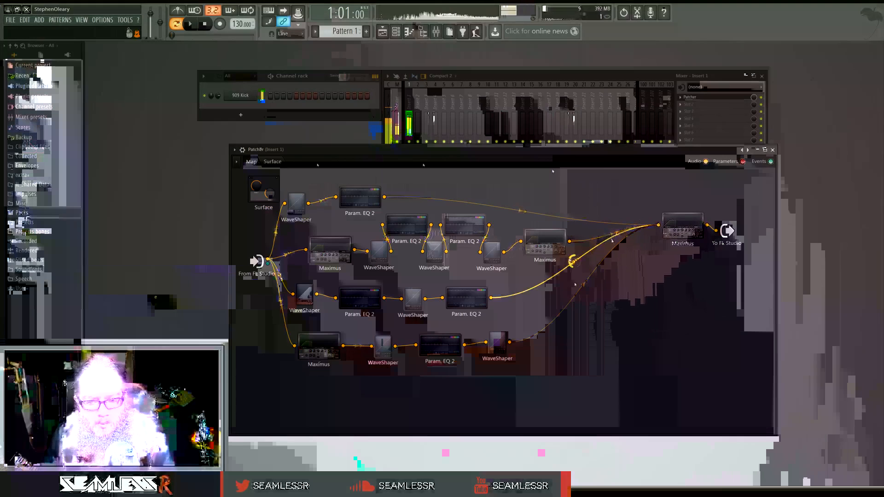
double_click(461, 300)
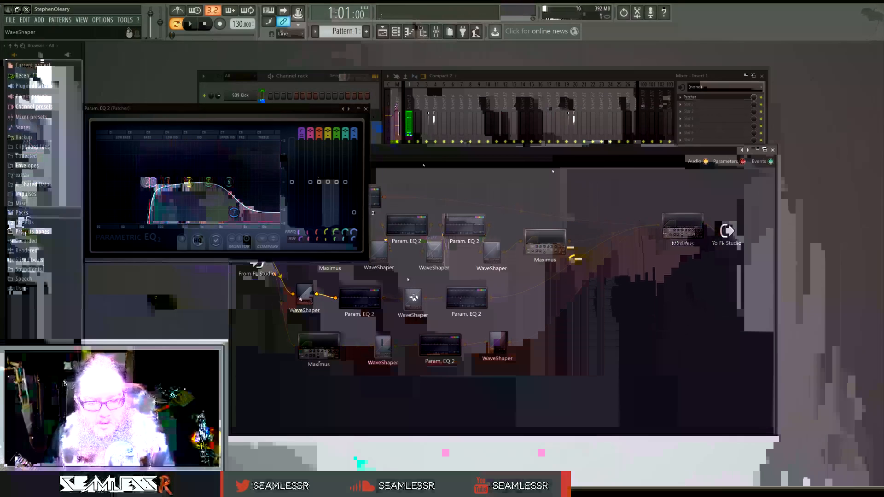
double_click(413, 297)
double_click(360, 298)
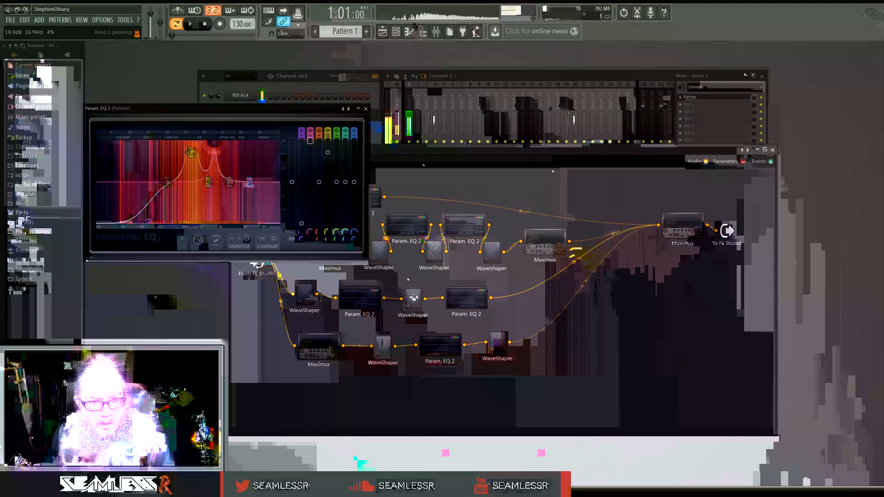
left_click_drag(205, 142, 135, 147)
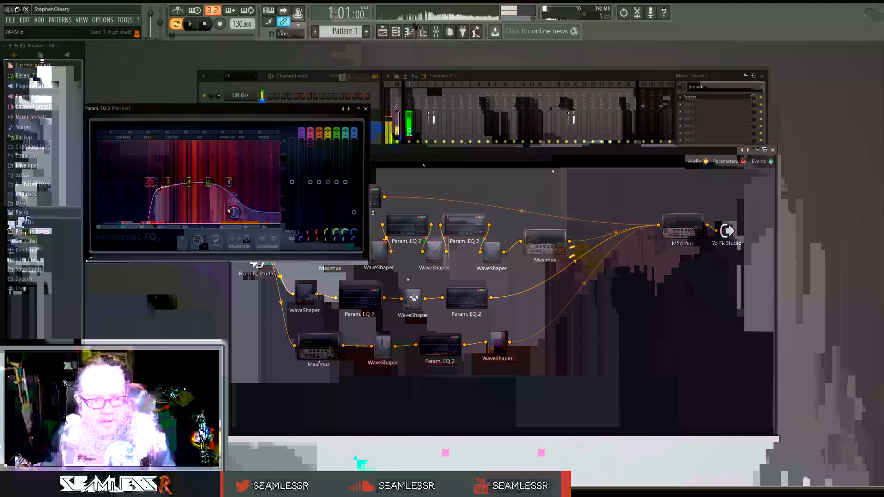
- Reshape the curve of the third chain's second WaveShaper into a steep initial rise that rounds off at maximum level, and close it
left_click(413, 298)
left_click_drag(320, 393, 334, 327)
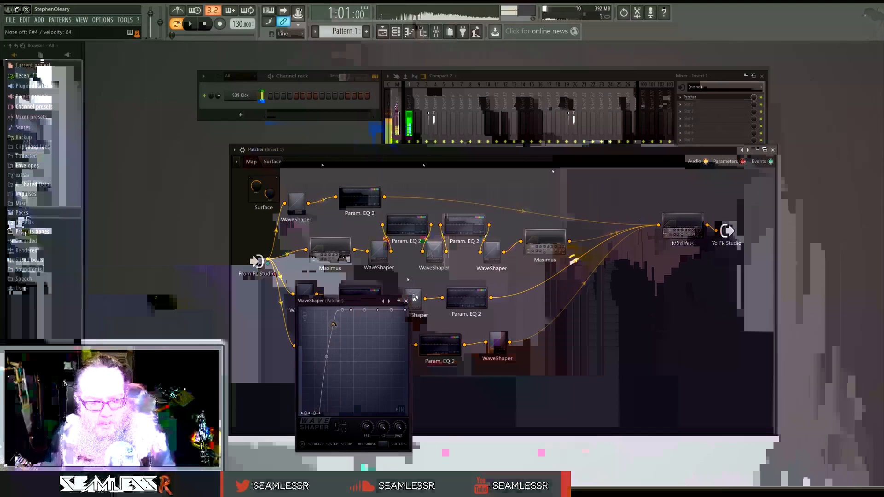
mouse_move(324, 324)
left_mouse_down()
mouse_move(327, 306)
mouse_move(336, 328)
left_mouse_up()
right_click(324, 341)
left_click(334, 351)
right_click(317, 343)
left_click(324, 351)
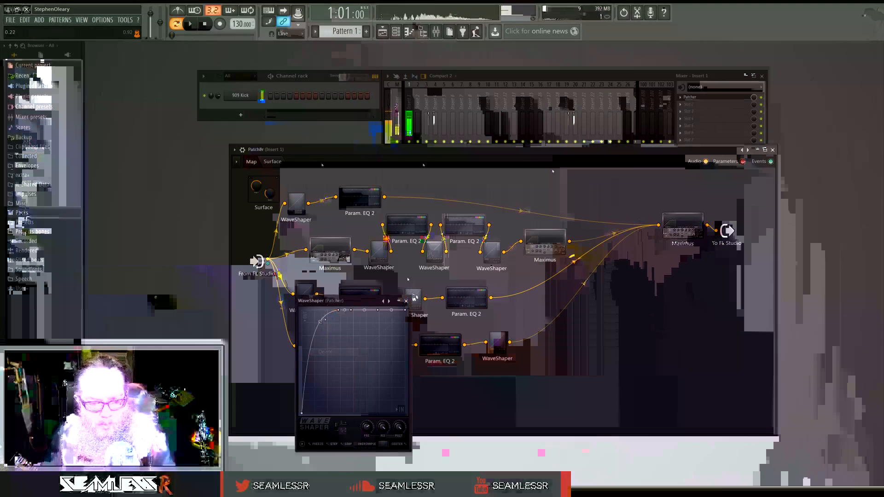
left_click_drag(337, 314, 320, 310)
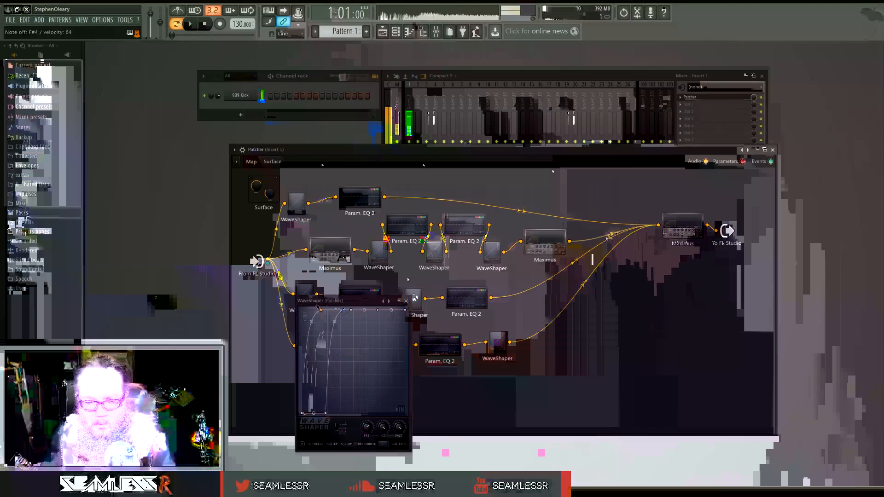
left_click(406, 301)
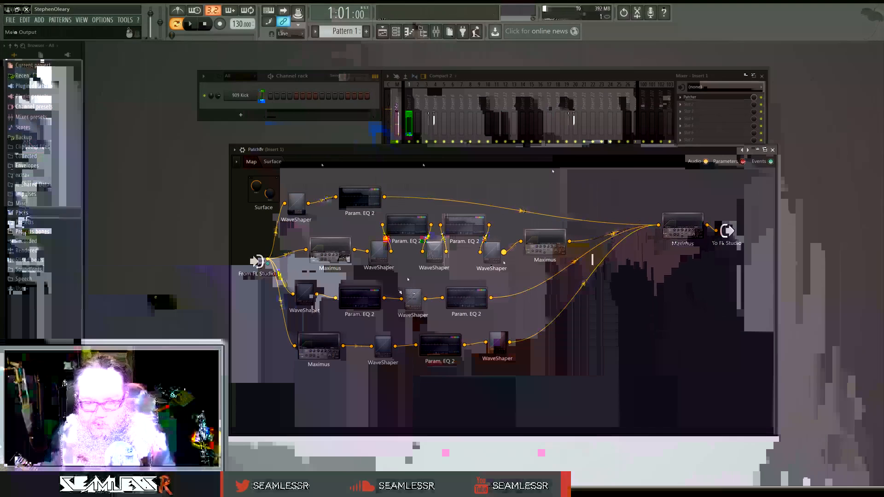
- Insert a WaveShaper just before the final Maximus and route all four parallel chains through it
left_click(542, 237)
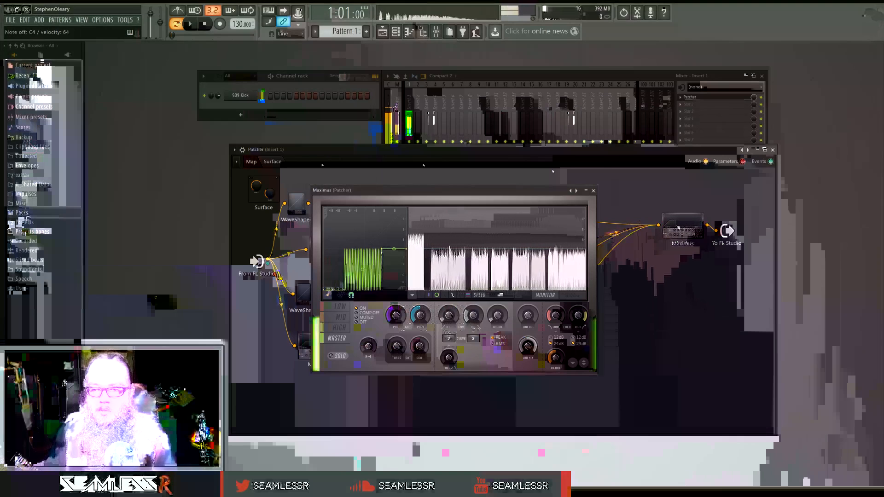
key("F8")
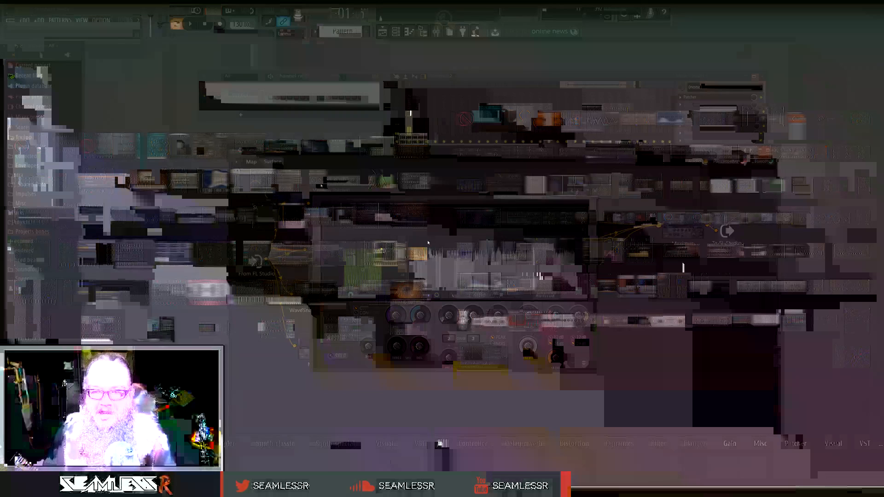
left_click_drag(527, 258, 631, 234)
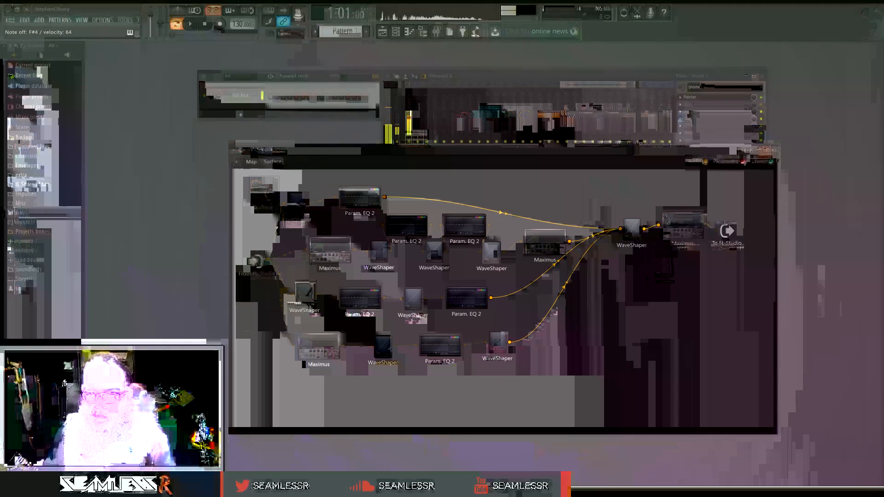
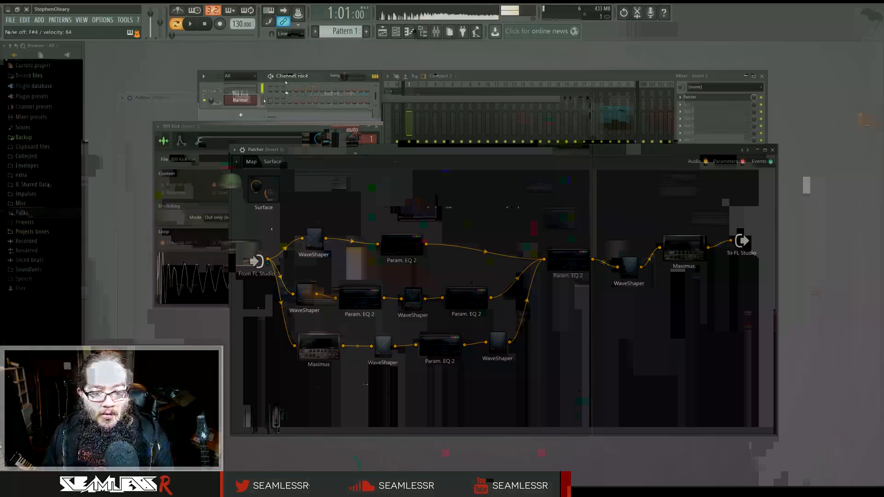
- Open the 909 Kick channel's miscellaneous settings to examine its root note and level options
left_click(396, 31)
left_click(395, 32)
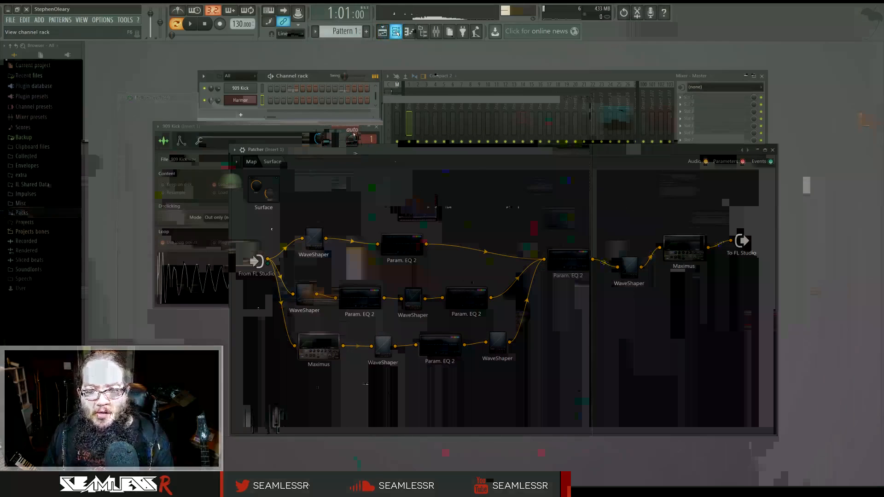
left_click(240, 88)
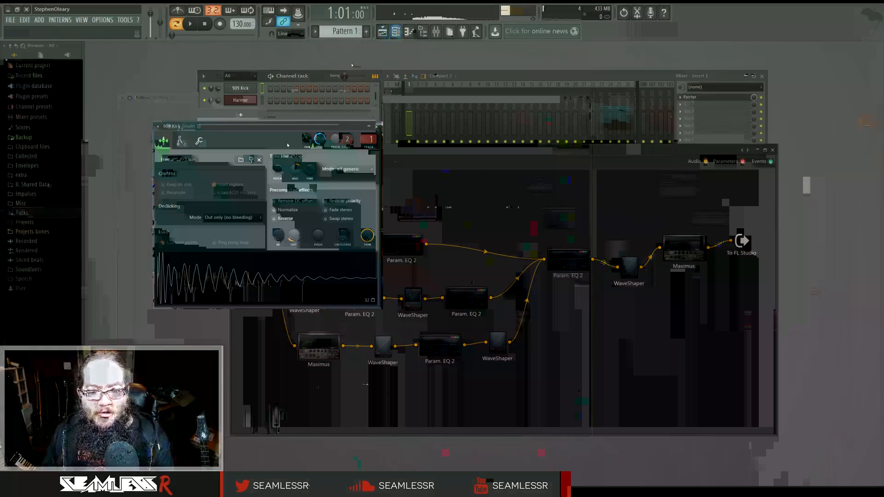
left_click(199, 141)
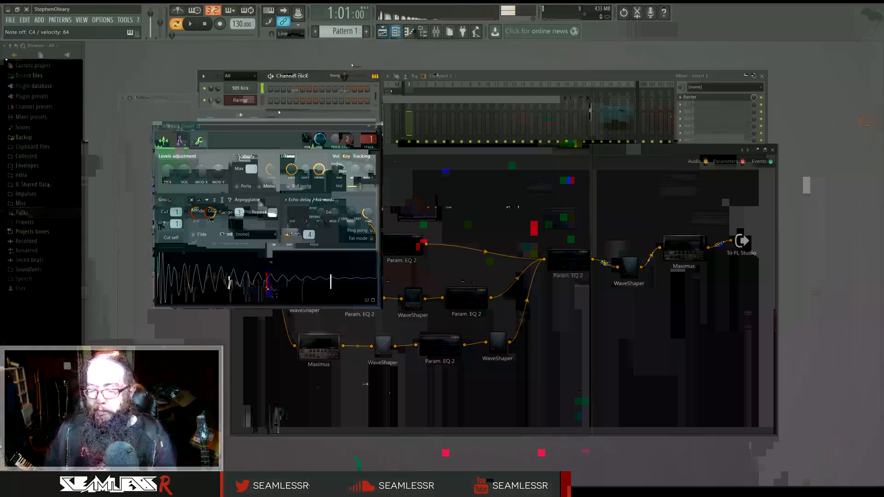
- Load Edison in the mixer slot after Patcher on Insert 1 and move its window clear of the kick's settings
left_click(436, 32)
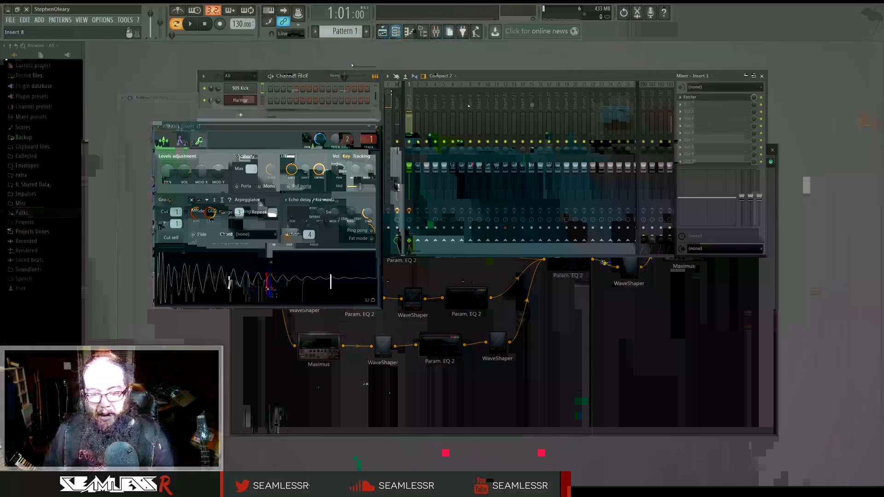
left_click(695, 104)
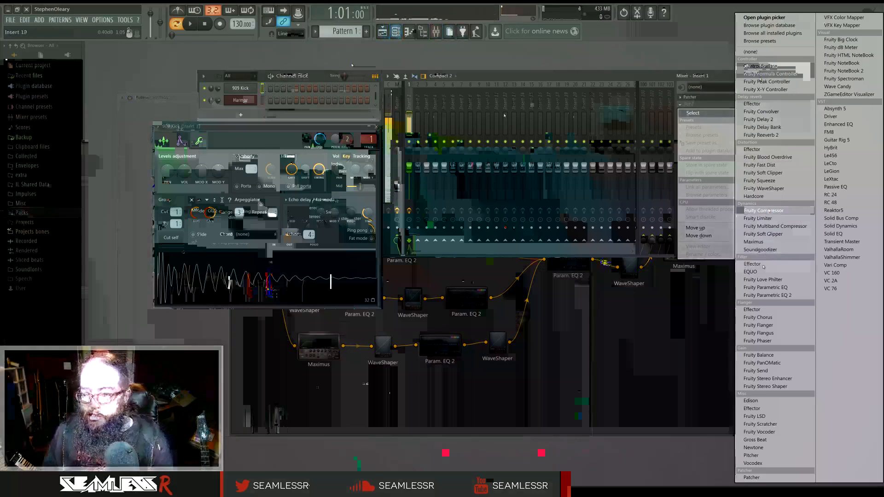
left_click(750, 400)
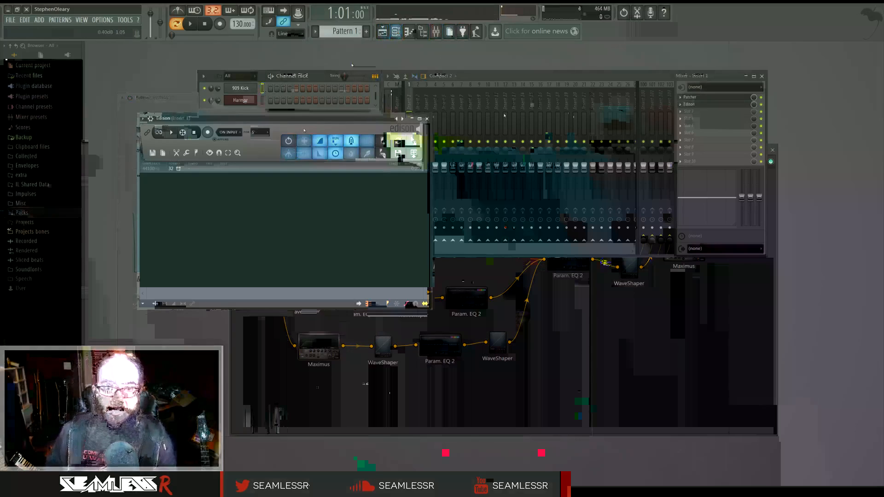
left_click_drag(304, 131, 470, 157)
- Set Edison to record Now with its duration on Ever, and record one hit of the processed kick
left_click(395, 159)
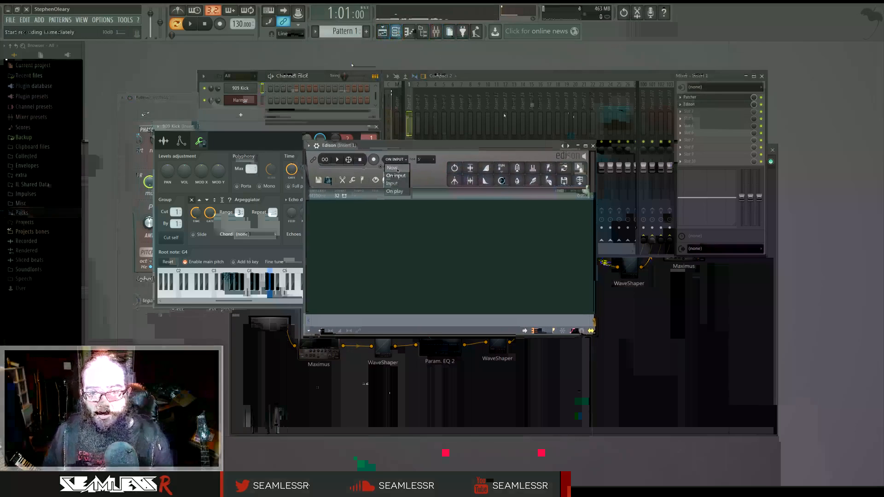
left_click(398, 170)
left_click(425, 159)
left_click(427, 167)
left_click(375, 161)
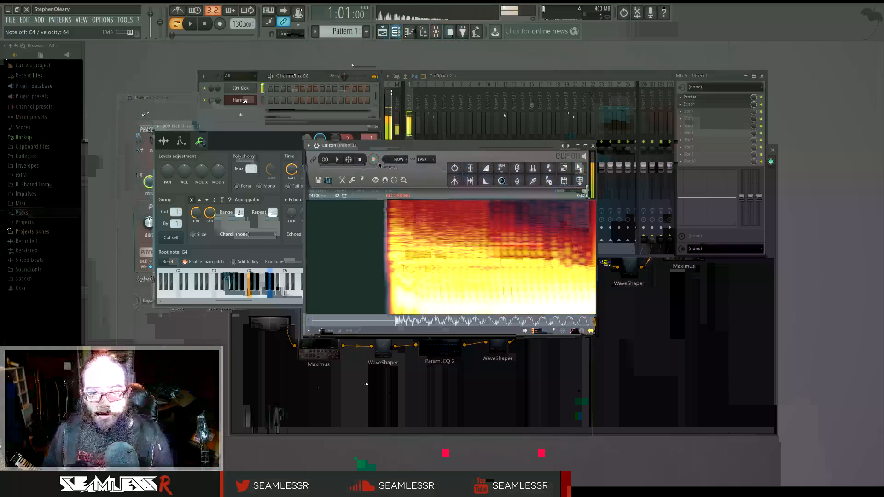
left_click(375, 161)
- Switch Edison's display from spectrum to waveform and delete the recording's tail after about 0.750 s
right_click(439, 248)
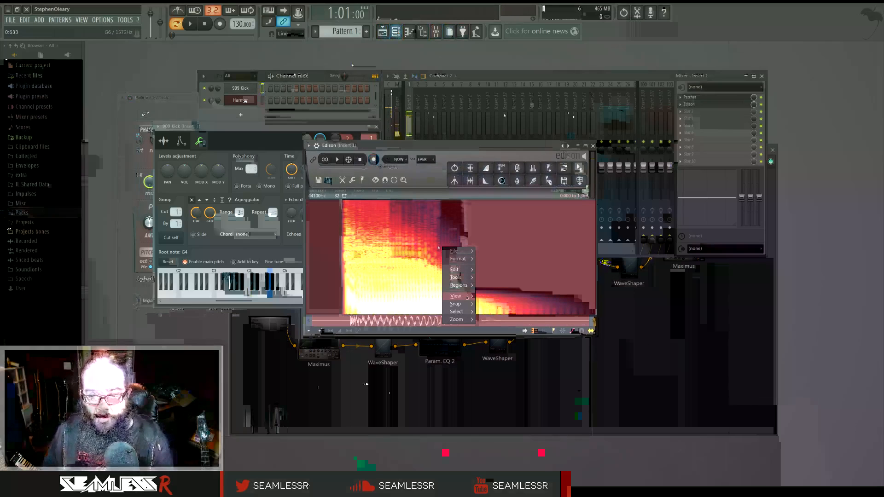
mouse_move(467, 297)
left_click(491, 302)
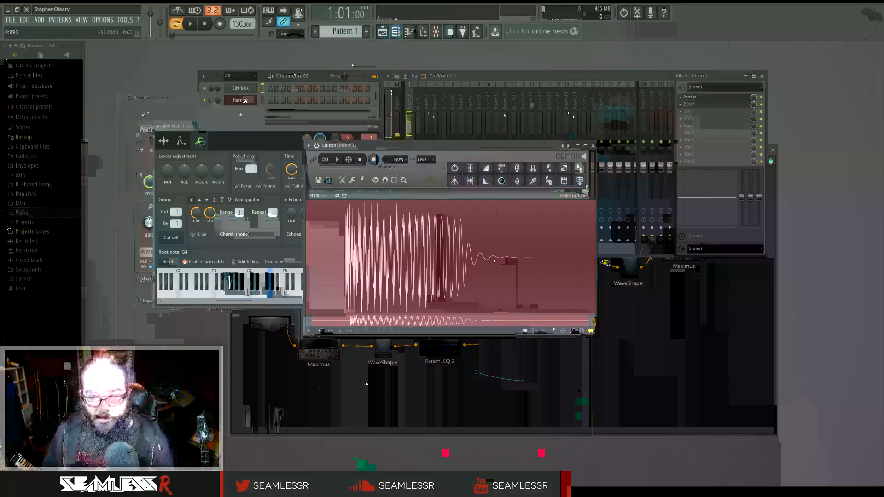
left_click(465, 258, "shift")
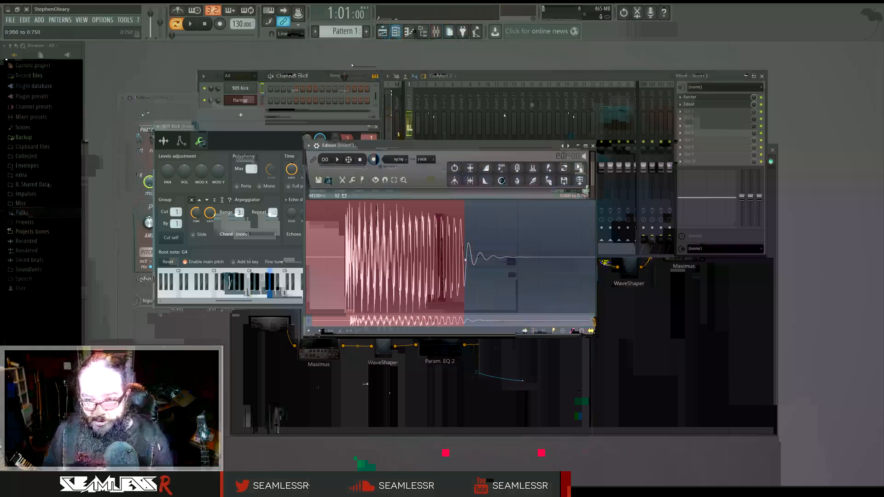
left_click_drag(464, 257, 715, 260)
key("Delete")
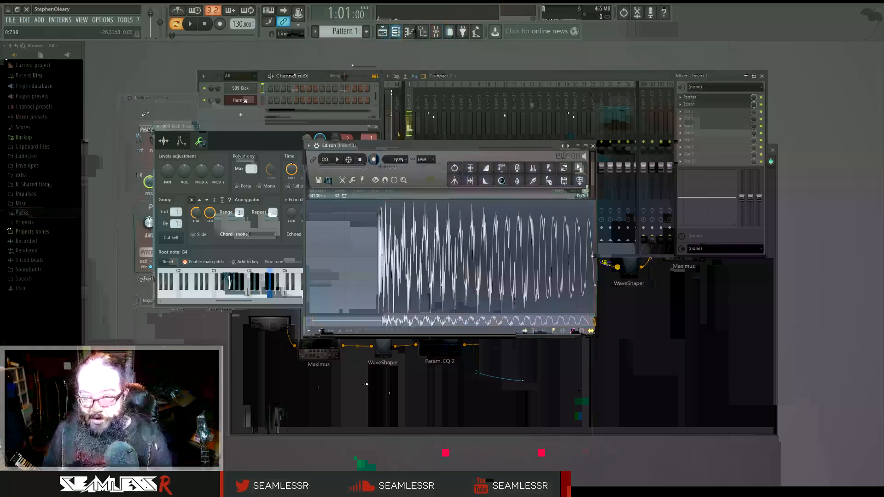
- Apply an Amp tool to the last few milliseconds of the kick recording and delete the silence before its attack
right_click(594, 255)
mouse_move(610, 284)
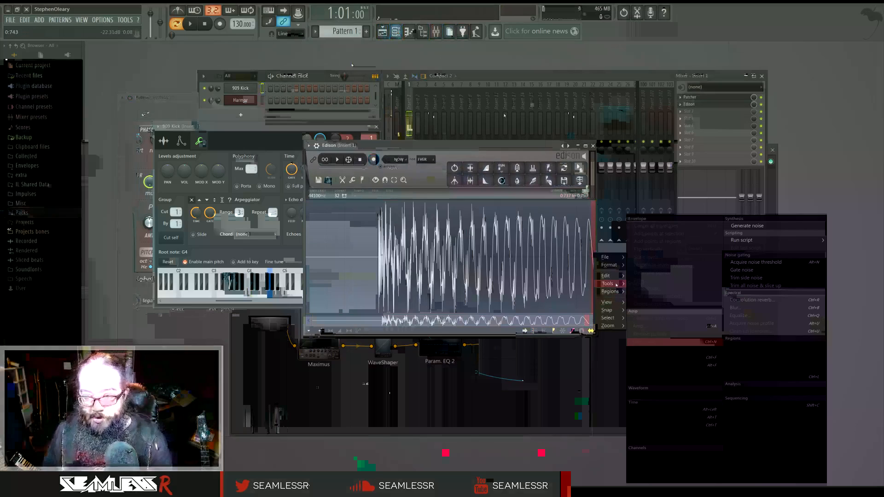
left_click(649, 351)
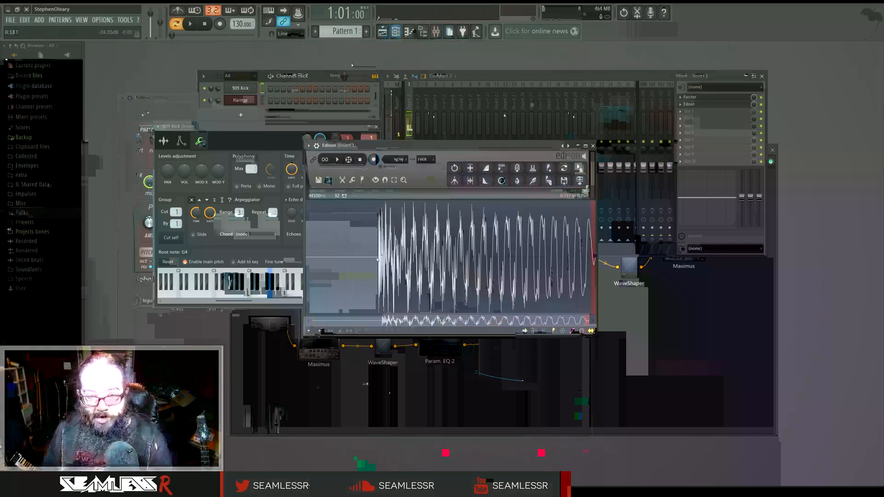
left_click_drag(375, 264, 306, 266)
key("Delete")
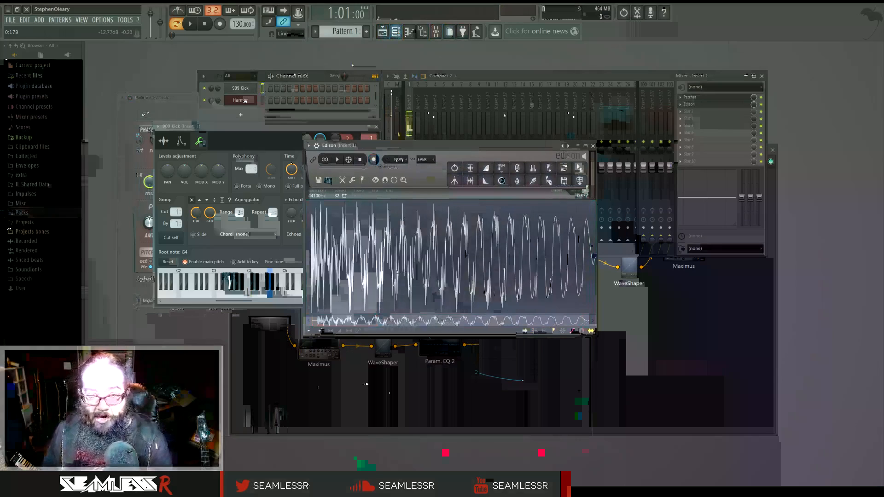
- Trim the remaining silent samples at the very start of the kick recording so it begins at the first transient
left_click_drag(587, 322, 325, 321)
left_click_drag(396, 256, 394, 254)
key("Delete")
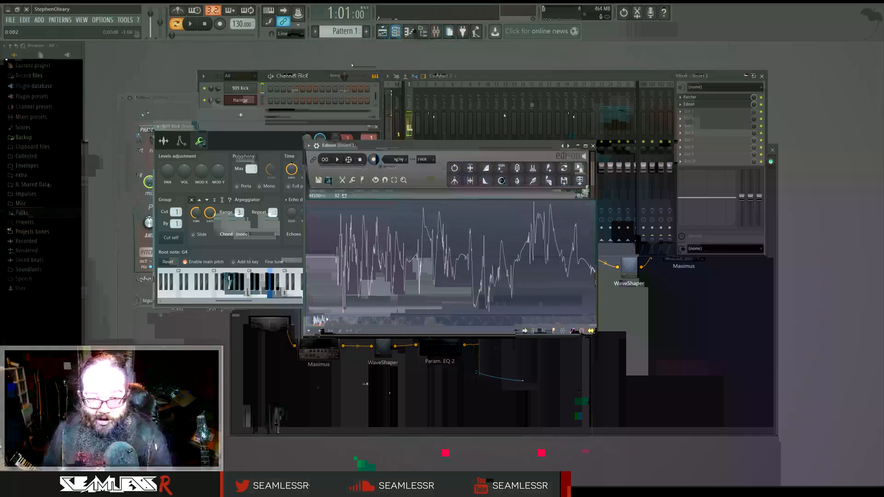
scroll(325, 291, "up", 8)
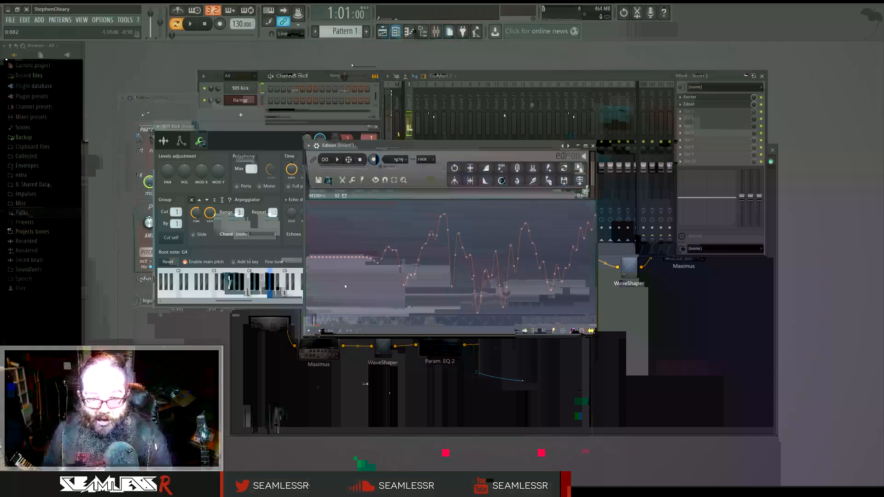
left_click_drag(370, 259, 307, 276)
key("Delete")
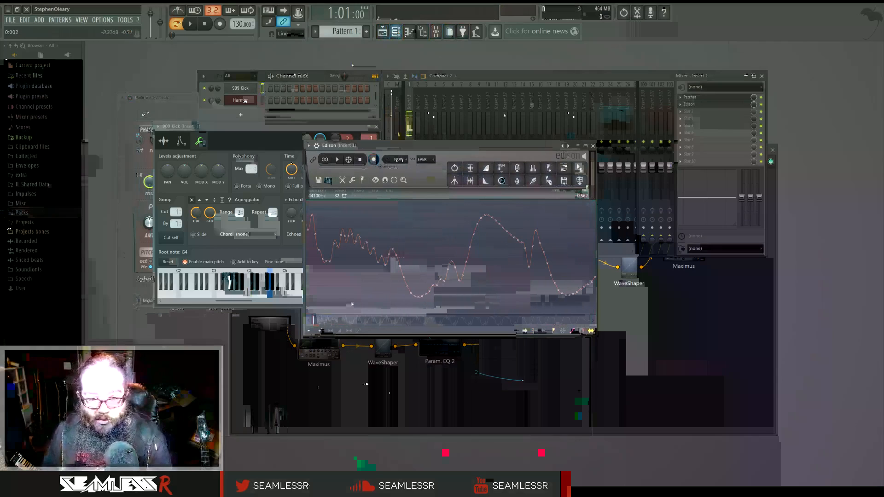
left_click_drag(314, 323, 300, 324)
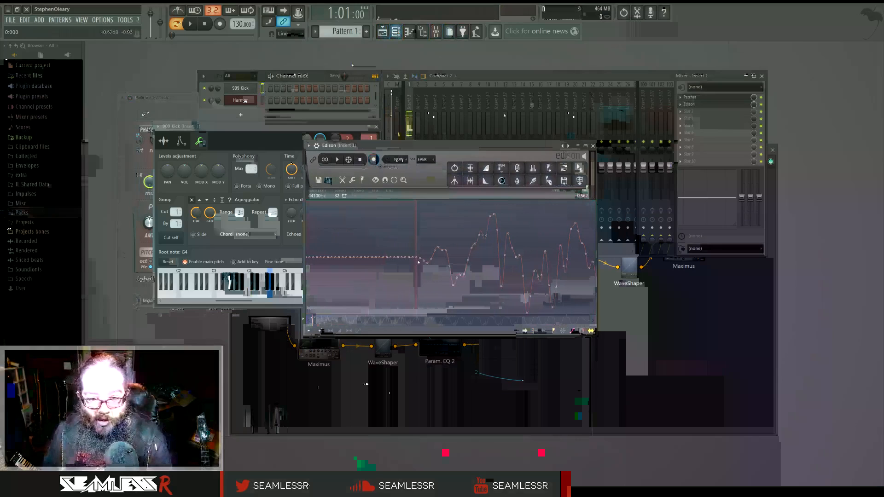
left_click_drag(418, 262, 308, 294)
key("Delete")
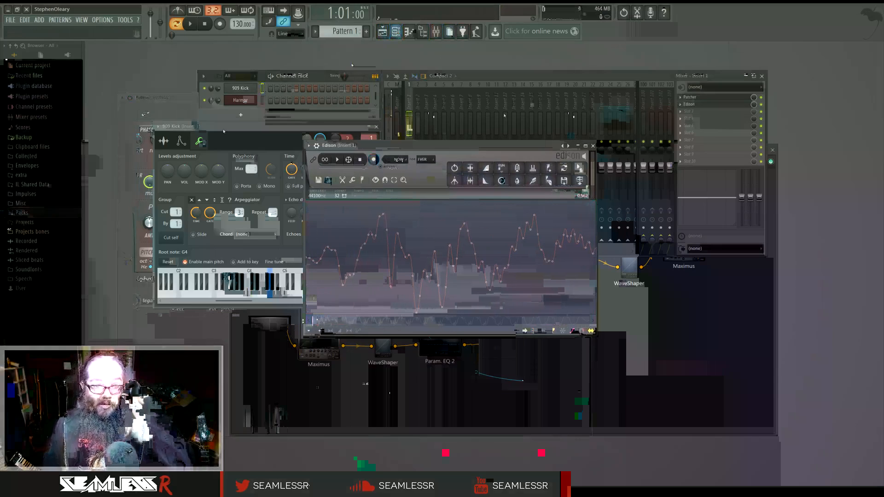
- Open Harmor beside the Edison window and load the trimmed kick recording from Edison into Harmor's image section
left_click(241, 104)
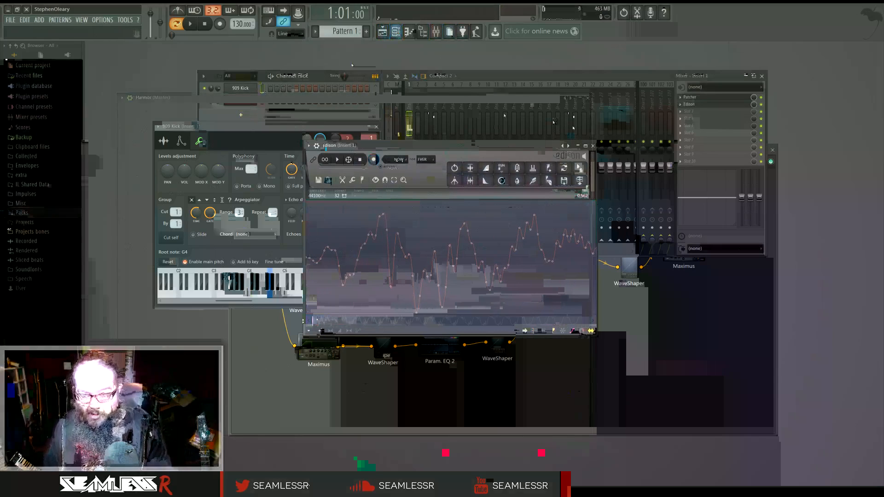
left_click_drag(499, 102, 431, 112)
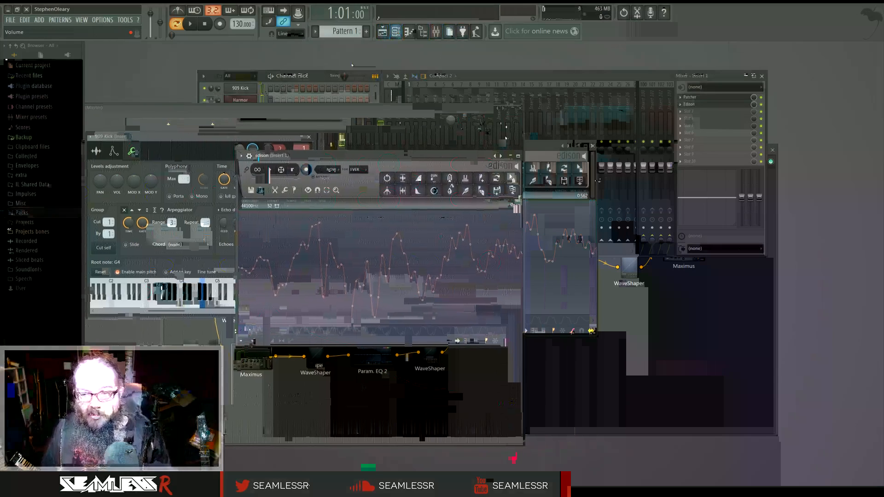
left_click(556, 189)
left_click(337, 160)
left_click(363, 161)
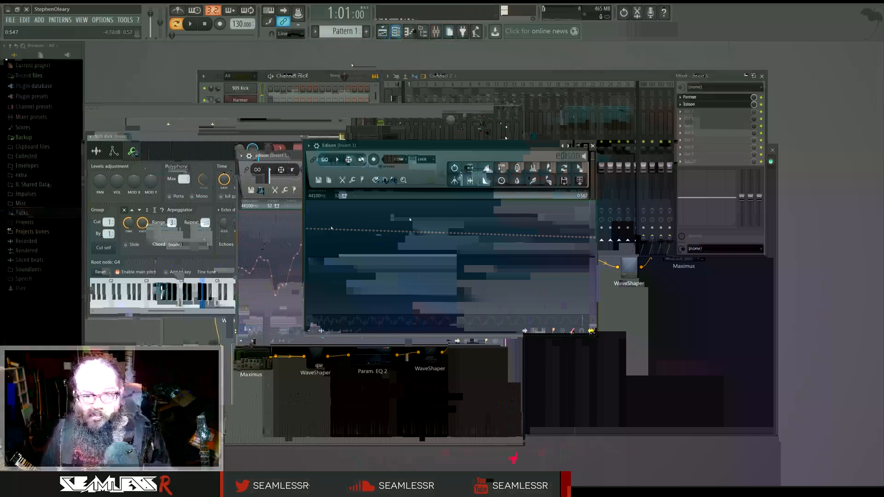
left_click_drag(361, 146, 612, 89)
left_click_drag(465, 108, 477, 104)
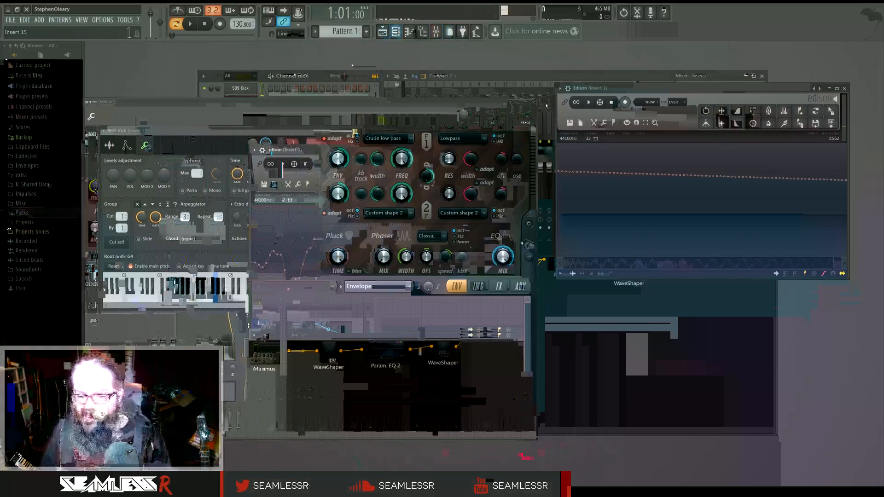
left_click(529, 256)
left_click(477, 286)
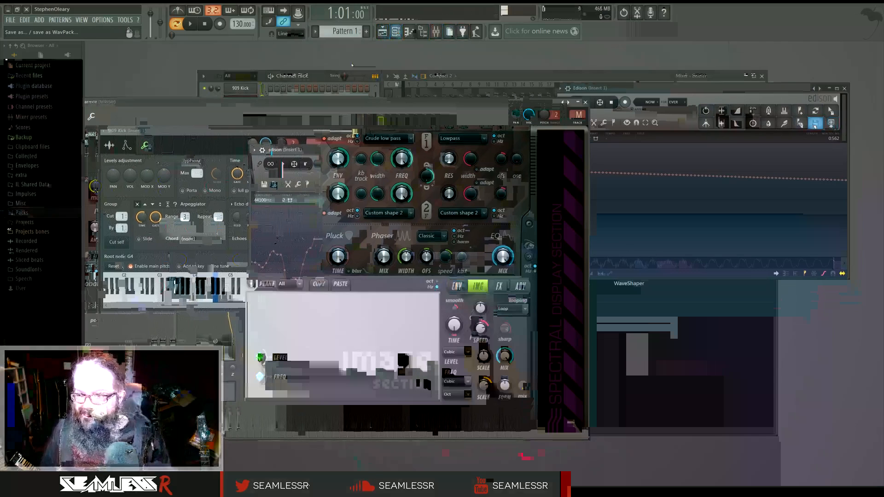
left_click_drag(398, 102, 500, 90)
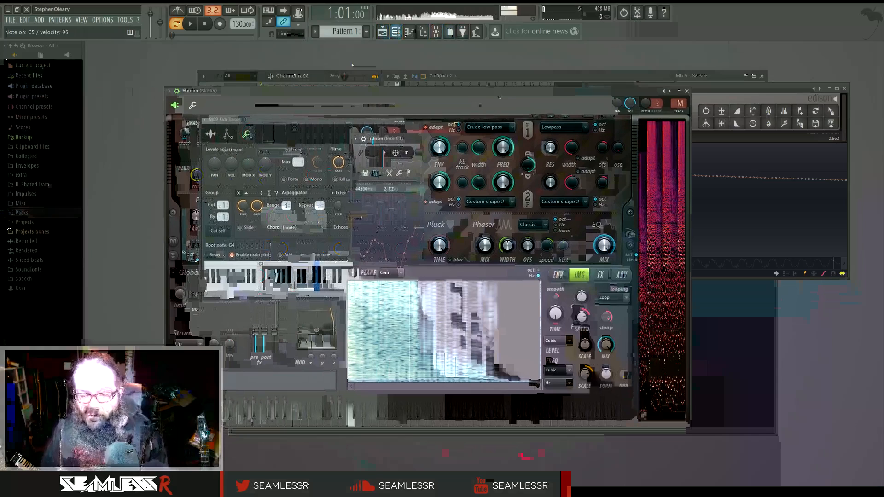
- Set Harmor's rendering precision to Perfect and its image resynthesis mode to High precision
left_click(615, 277)
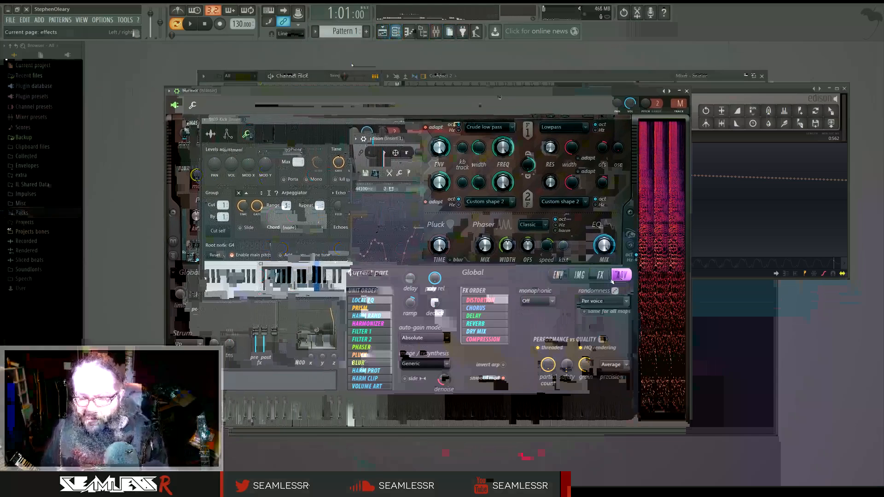
left_click(614, 366)
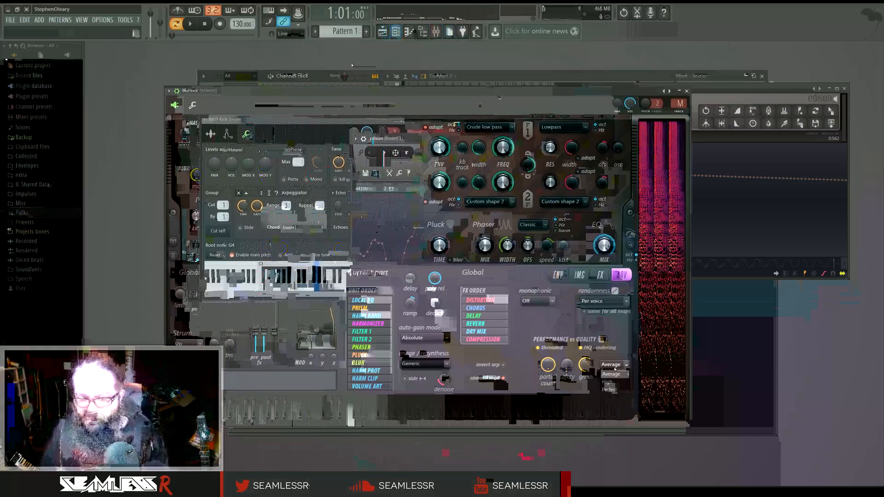
left_click(614, 390)
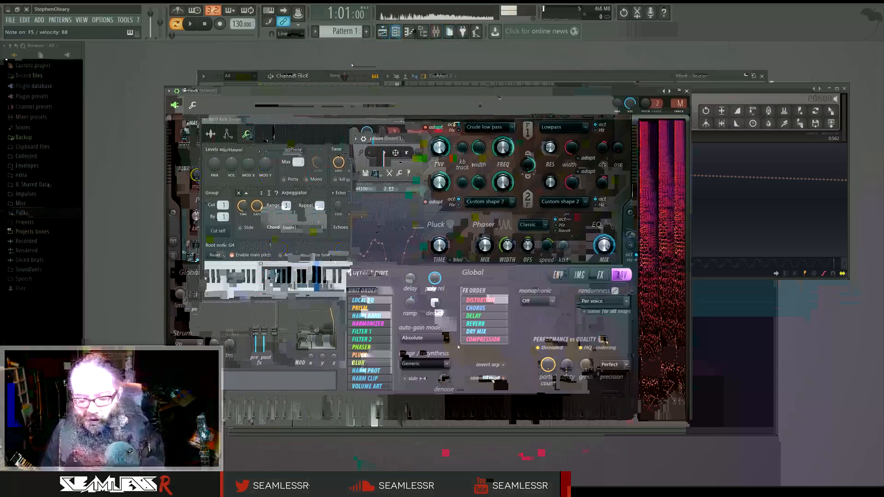
left_click(561, 278)
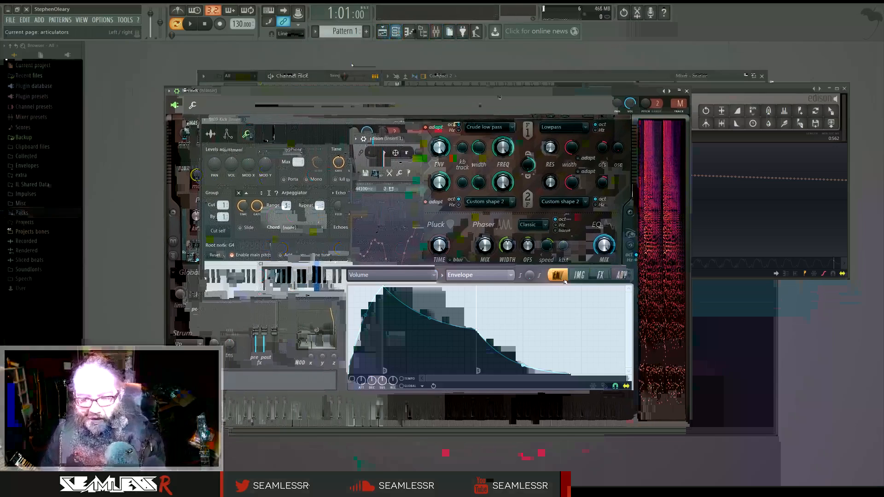
left_click(574, 278)
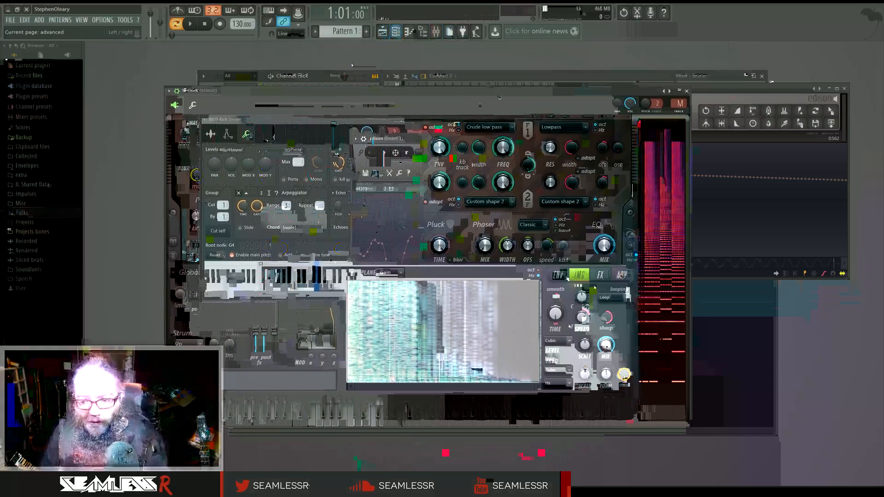
left_click(622, 276)
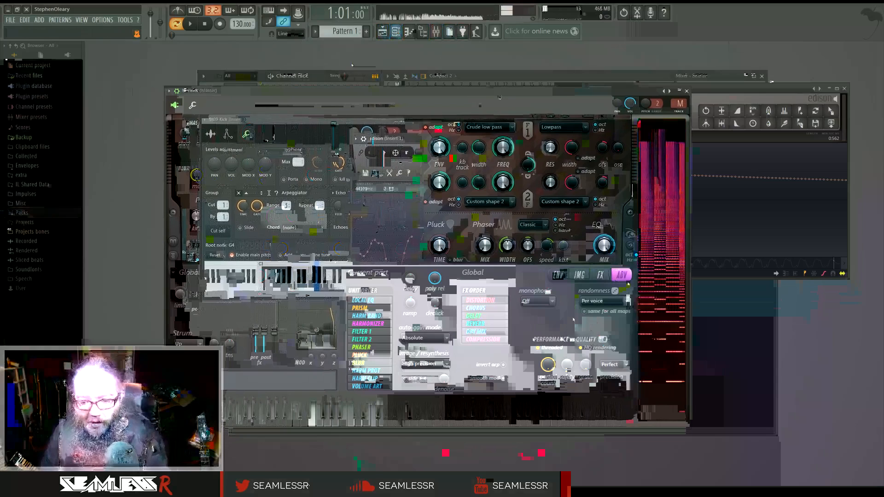
- Choose a distortion type in Harmor's effects and raise the distortion amount slightly
left_click(559, 275)
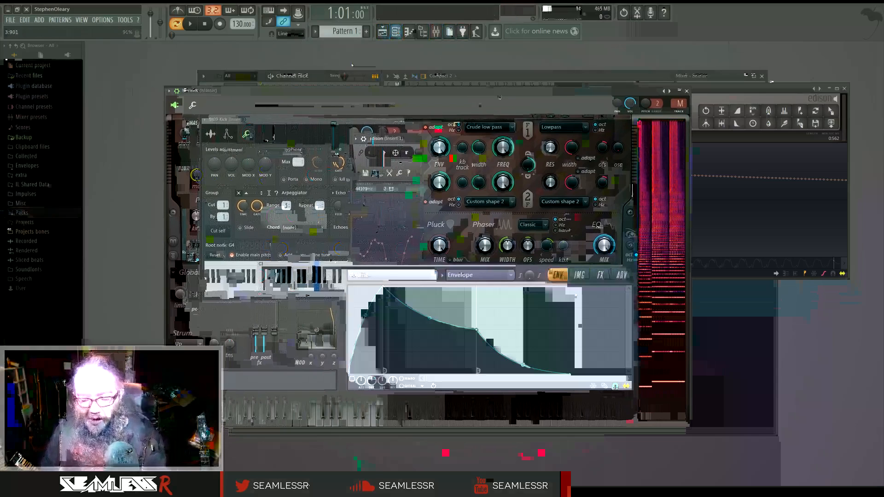
left_click(603, 276)
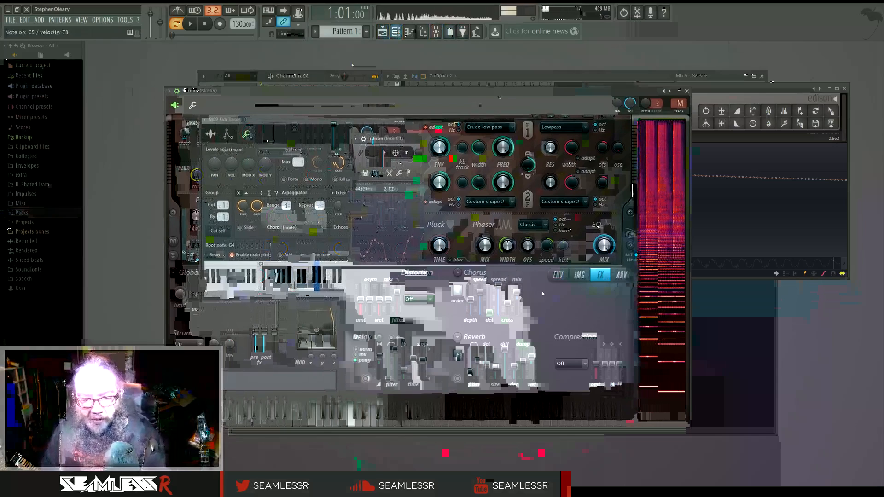
left_click(411, 301)
left_click(416, 351)
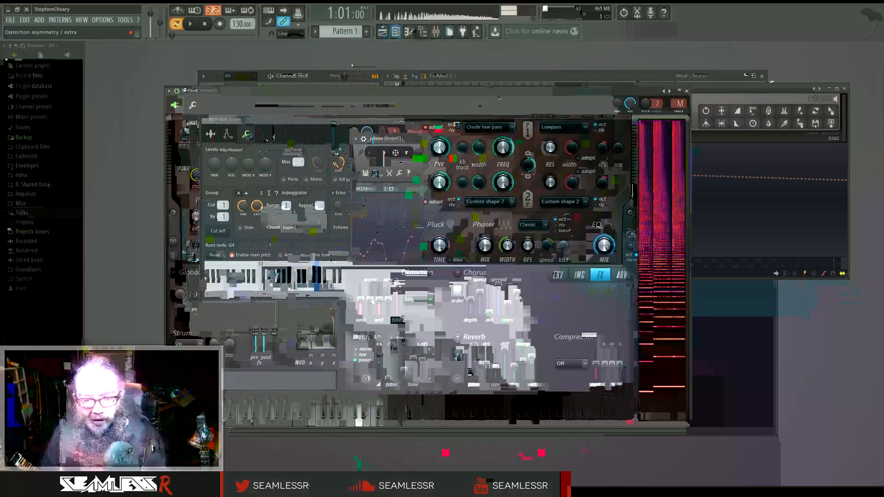
left_click_drag(360, 305, 360, 300)
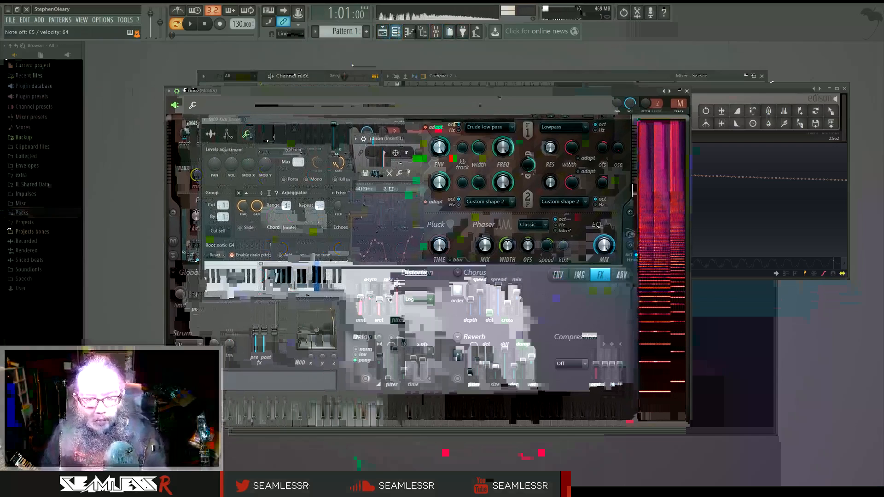
- Try a midrange boost by adding a raised peak to Harmor's Global EQ curve
left_click(557, 278)
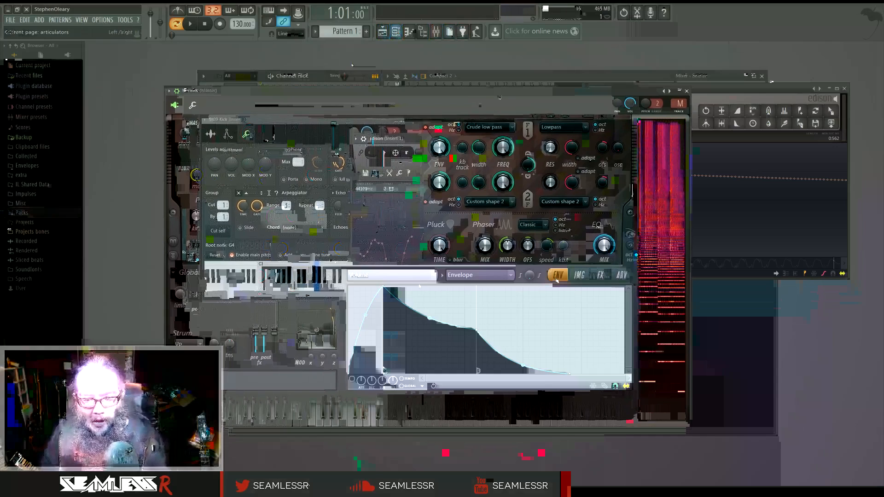
left_click(411, 275)
left_click(515, 258)
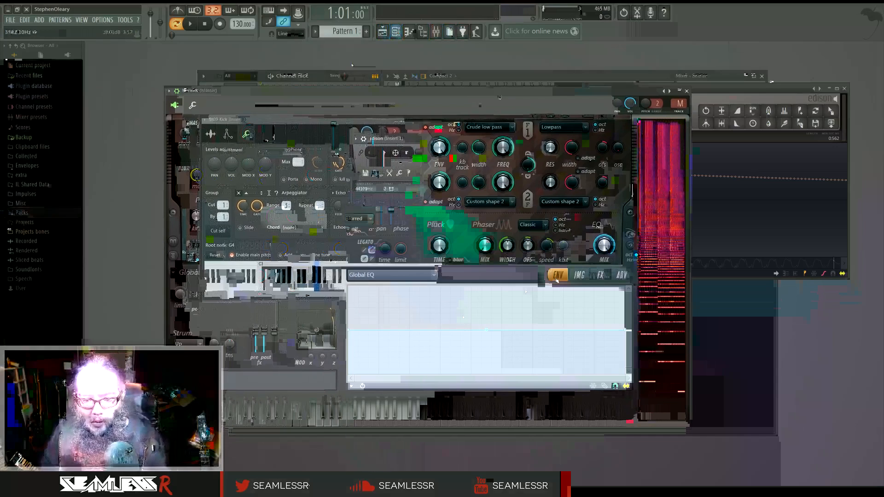
right_click(491, 314)
left_click_drag(492, 313, 481, 297)
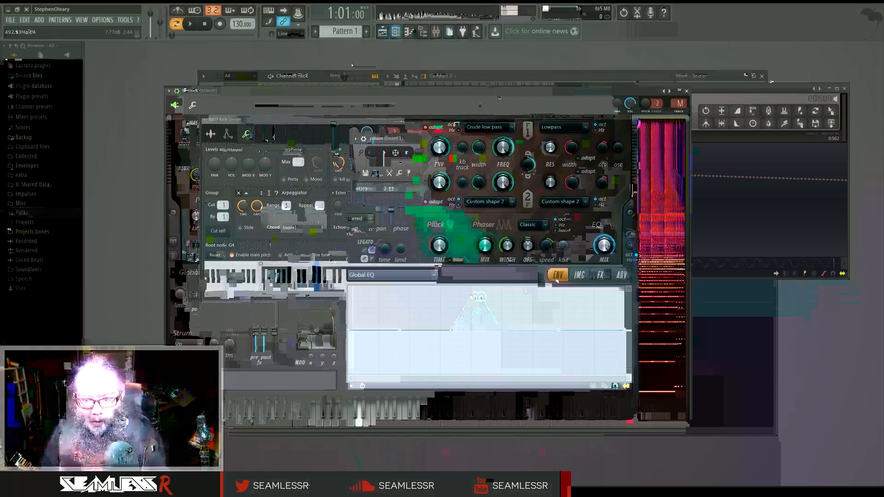
- Enable an envelope on Harmor's Image fine speed, bend its falling segment upward and move its end point further out in time
left_click(578, 276)
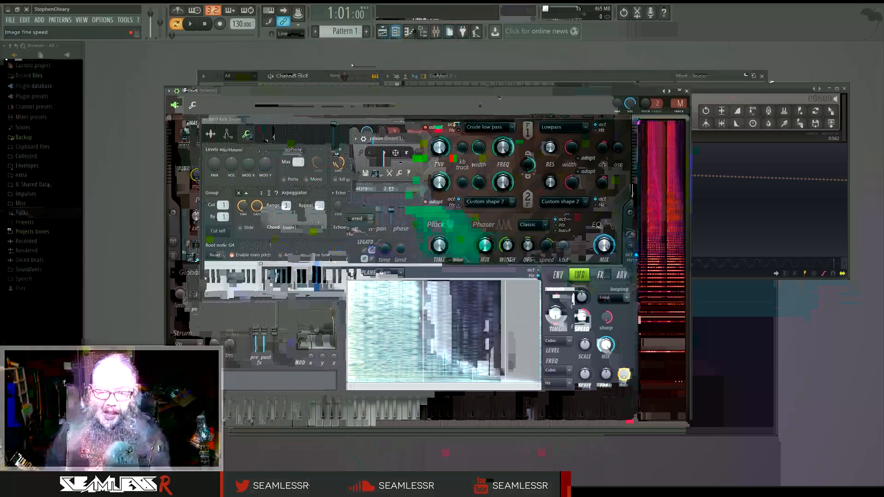
right_click(581, 316)
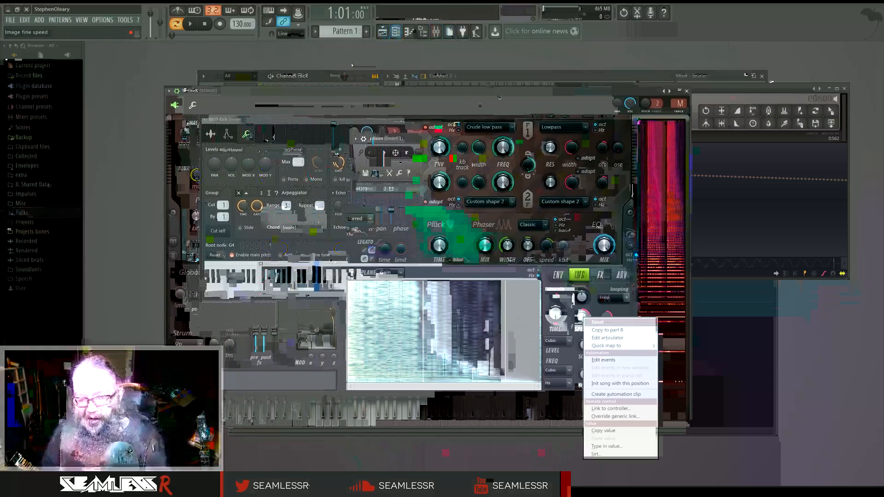
left_click(610, 338)
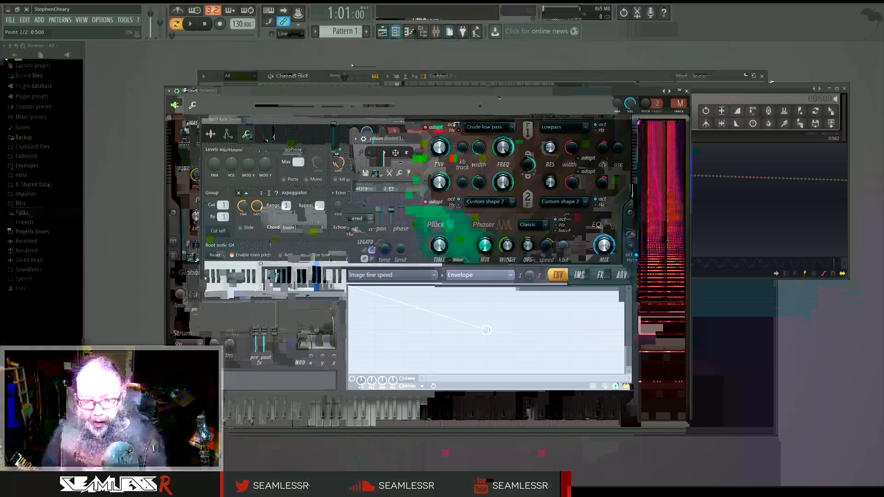
left_click(353, 379)
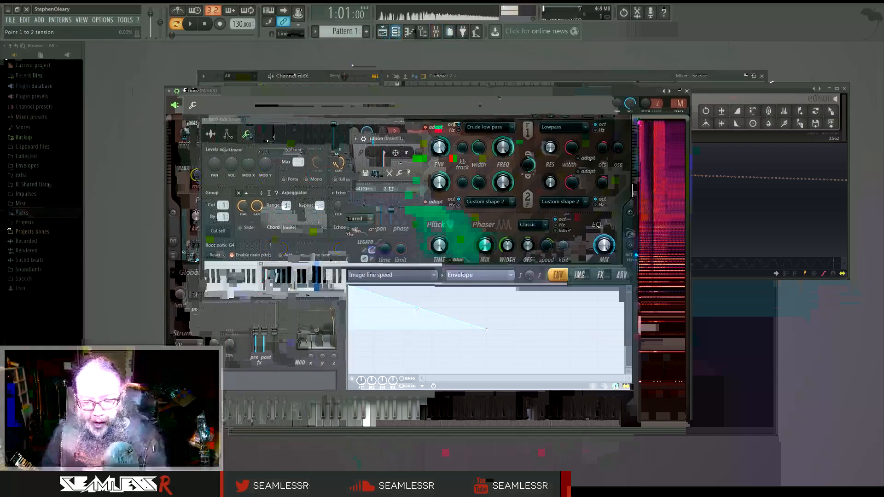
mouse_move(417, 309)
left_mouse_down()
mouse_move(417, 319)
mouse_move(417, 297)
left_mouse_up()
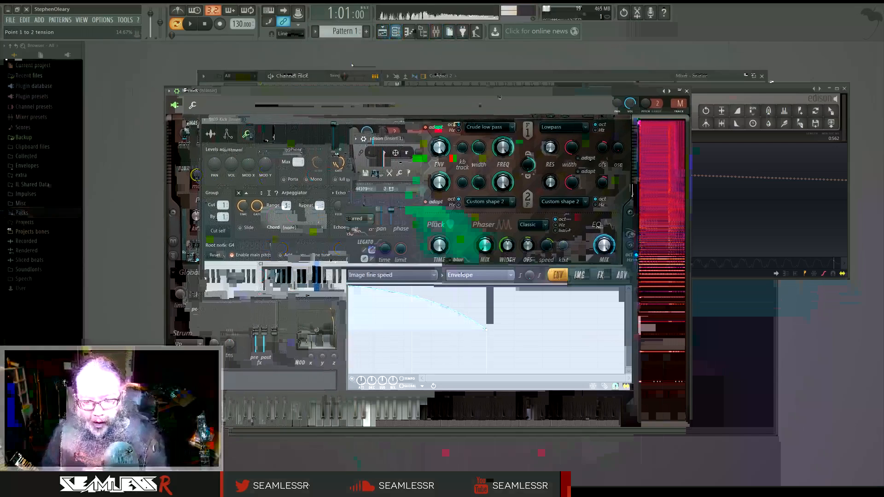
left_click_drag(489, 330, 515, 331)
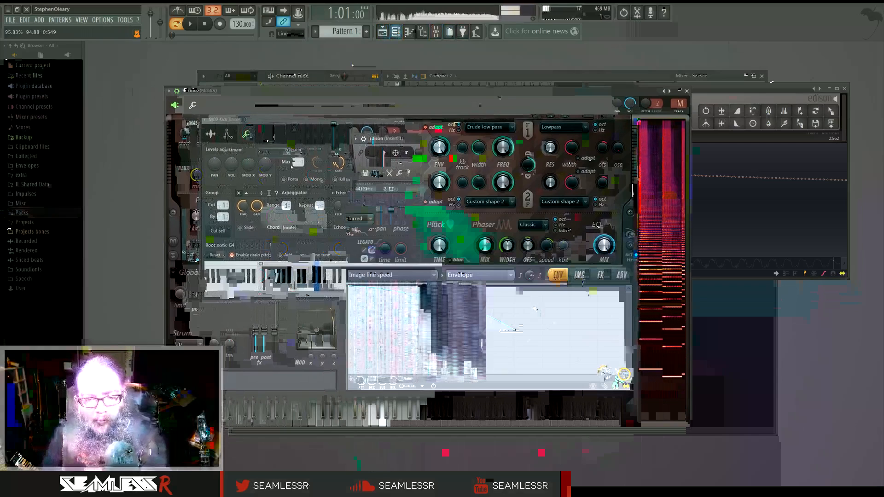
- Try a low-end boost in Harmor's Global EQ, remove it and flatten the midrange peak
left_click(558, 276)
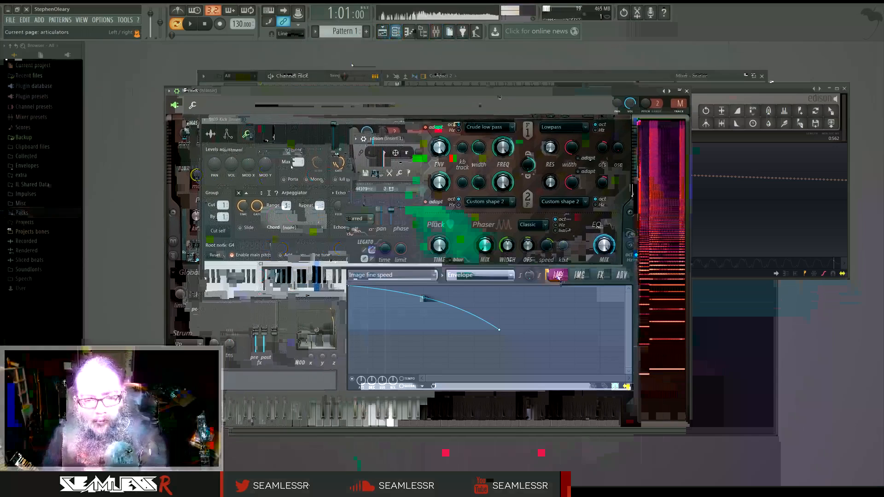
left_click(578, 276)
right_click(603, 253)
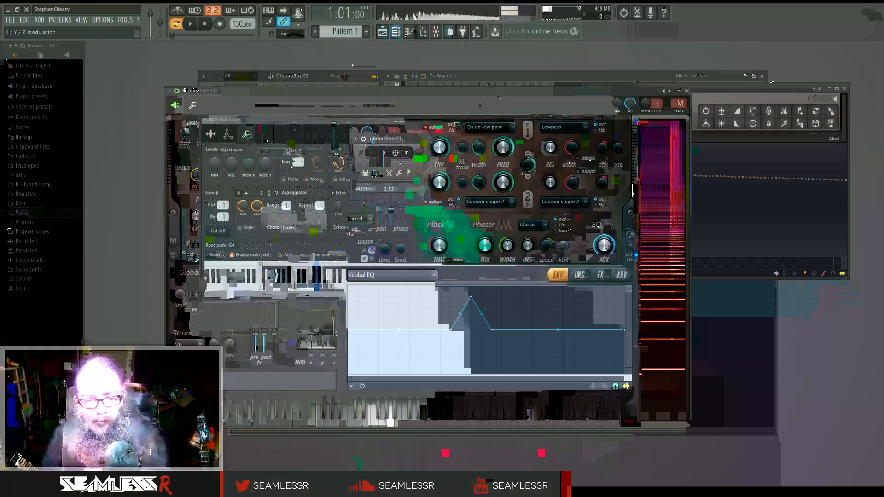
left_click_drag(348, 330, 349, 324)
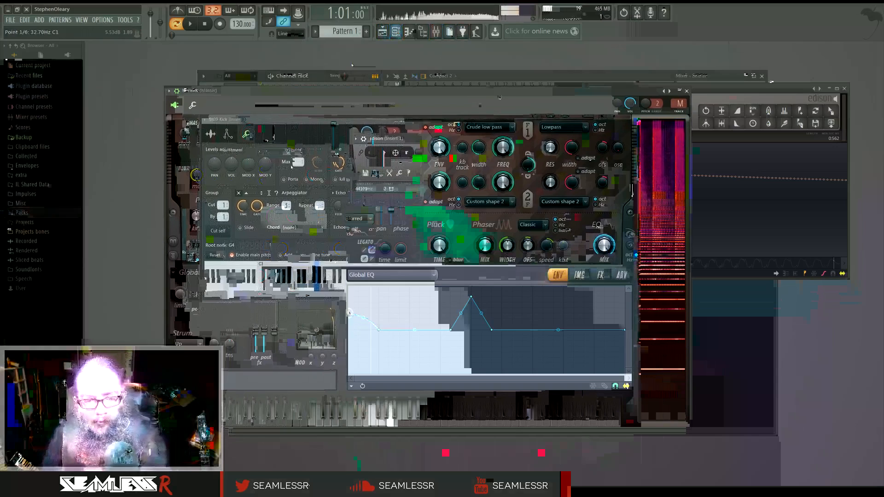
left_click_drag(349, 307, 351, 330)
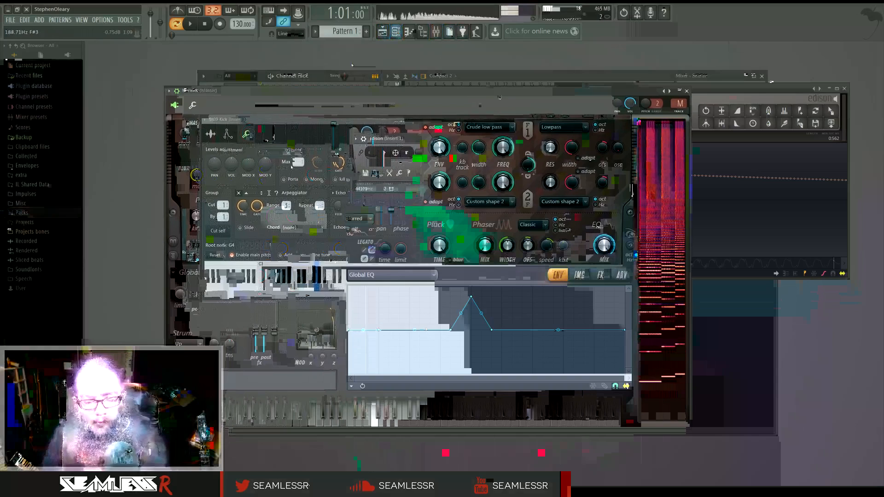
mouse_move(417, 330)
left_mouse_down()
mouse_move(419, 308)
mouse_move(420, 352)
mouse_move(430, 352)
mouse_move(432, 329)
left_mouse_up()
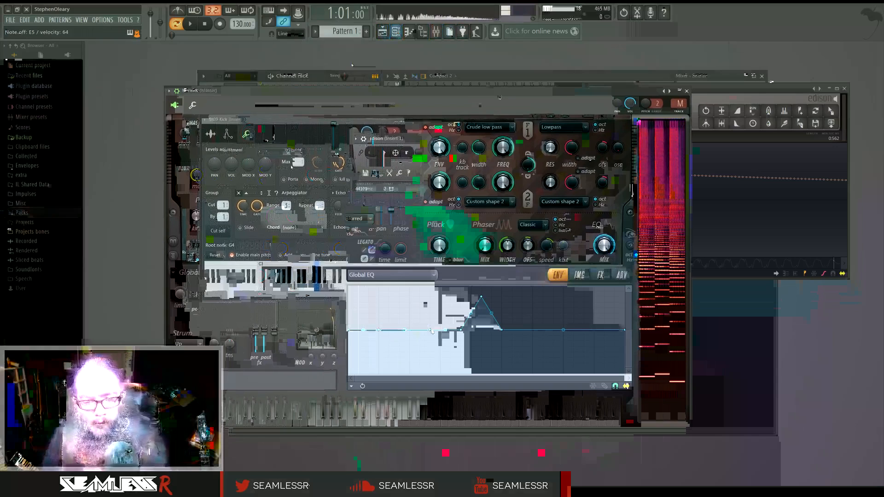
left_click_drag(481, 297, 480, 330)
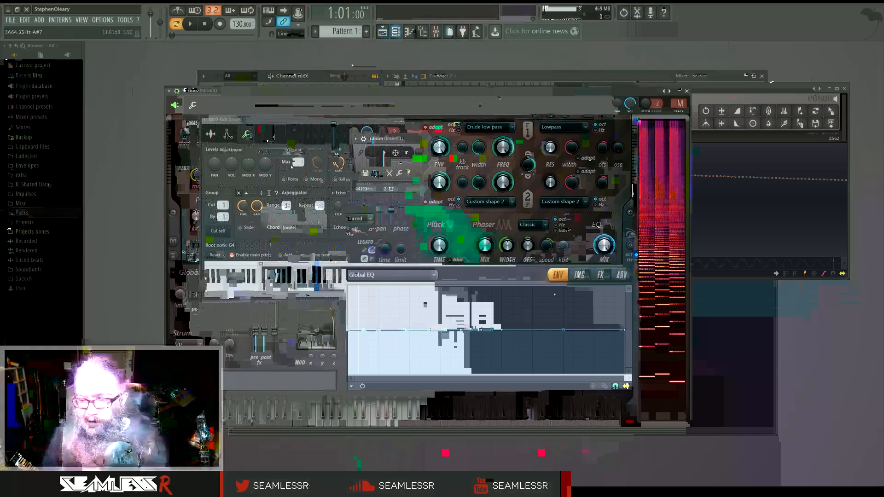
- Add a narrow Local EQ peak of about 10.9 dB at +4 octaves, with a 0 dB point at +3.667 octaves
left_click(391, 274)
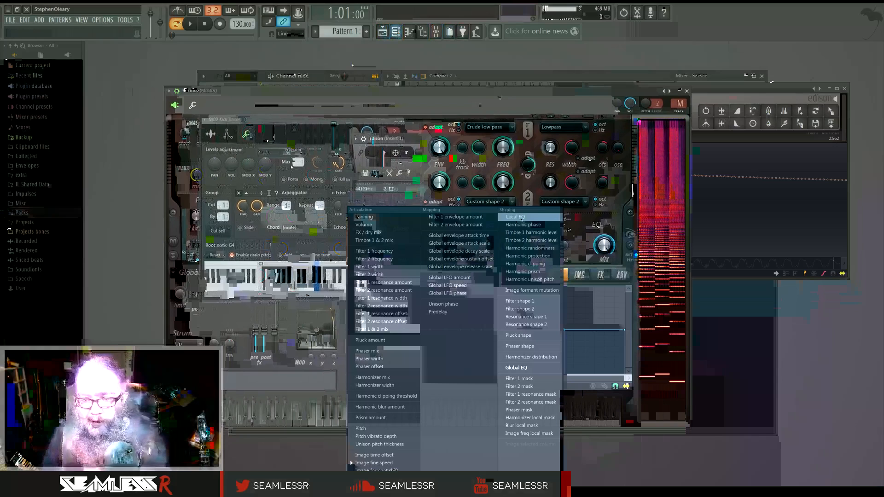
left_click(378, 283)
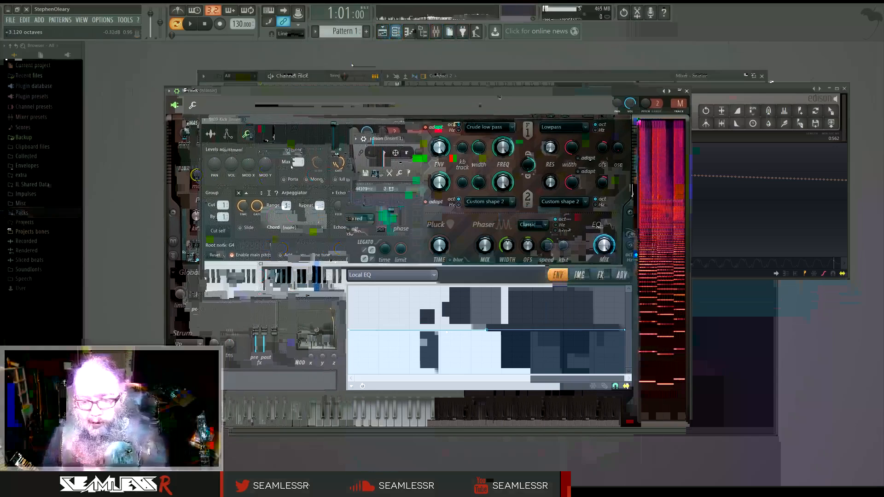
left_click_drag(455, 315, 471, 293)
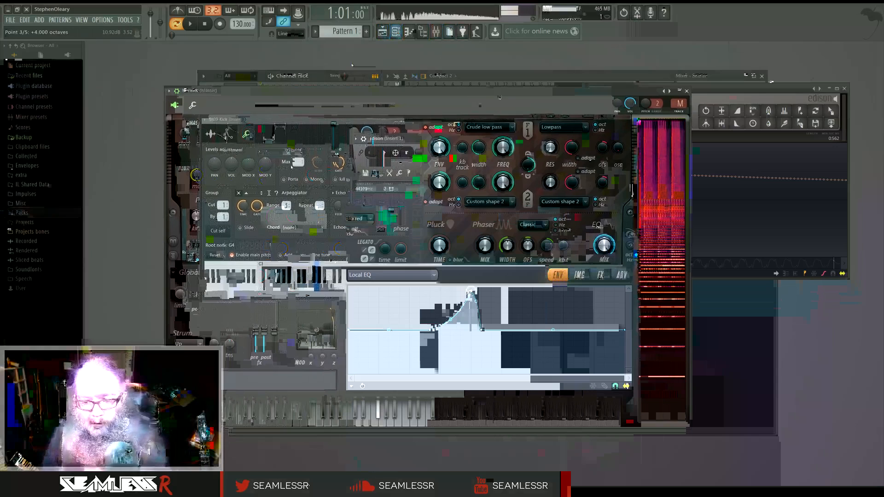
right_click(460, 331)
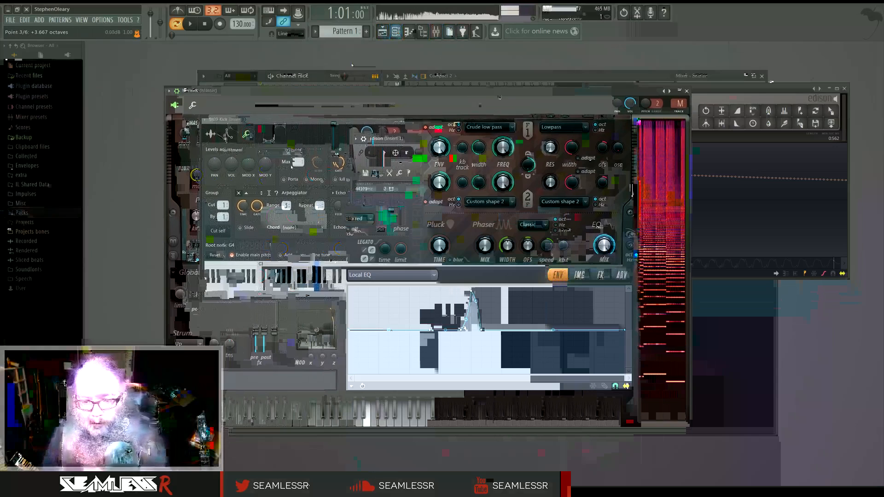
- Raise and widen the Local EQ peak, add a low-frequency boost with a steep leading edge, and add a point near the curve's upper end
mouse_move(472, 296)
left_mouse_down()
mouse_move(462, 294)
mouse_move(470, 290)
left_mouse_up()
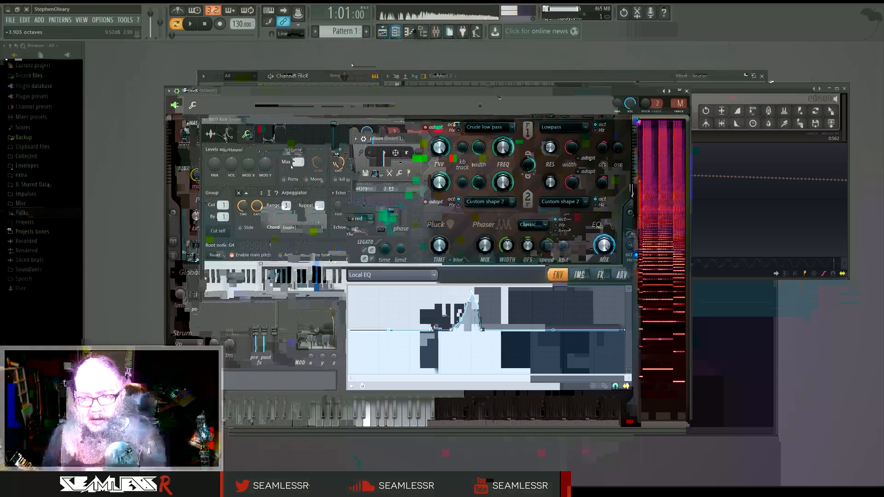
left_click_drag(390, 329, 379, 308)
left_click_drag(379, 345, 379, 313)
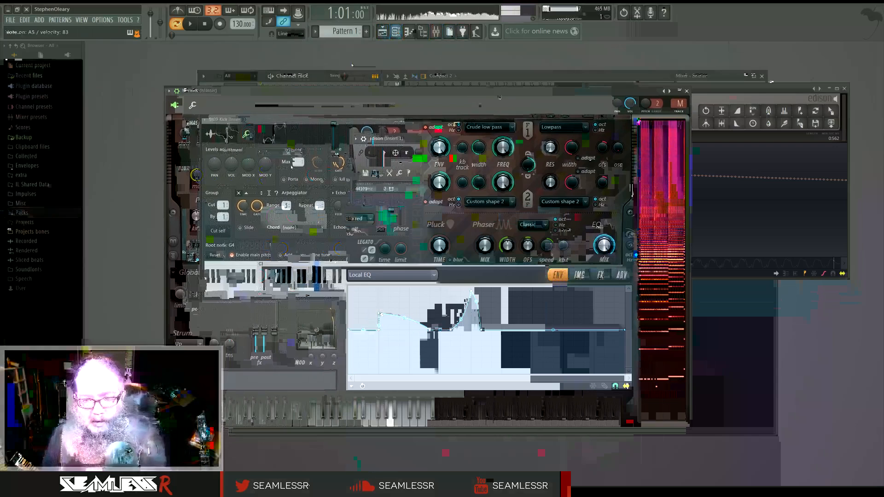
left_click_drag(624, 330, 594, 329)
right_click(594, 352)
- Nudge Harmor's distortion high cut down and lower the distortion asymmetry
left_click(599, 275)
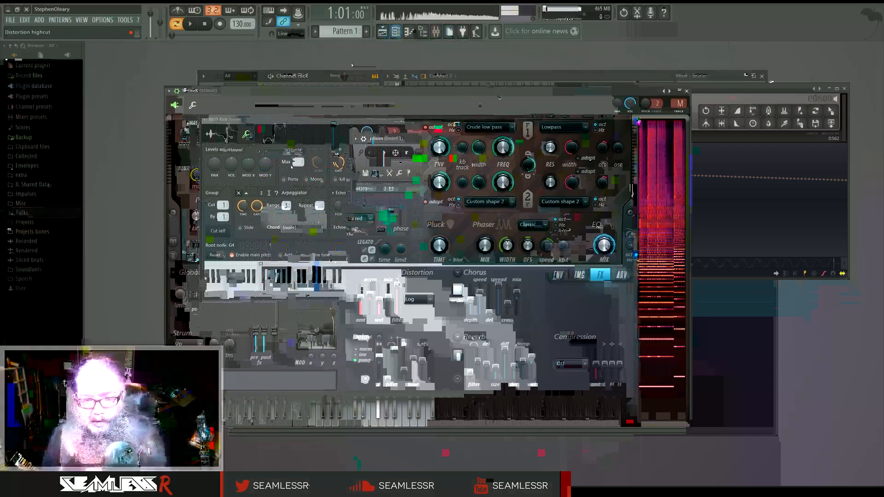
left_click_drag(397, 284, 397, 285)
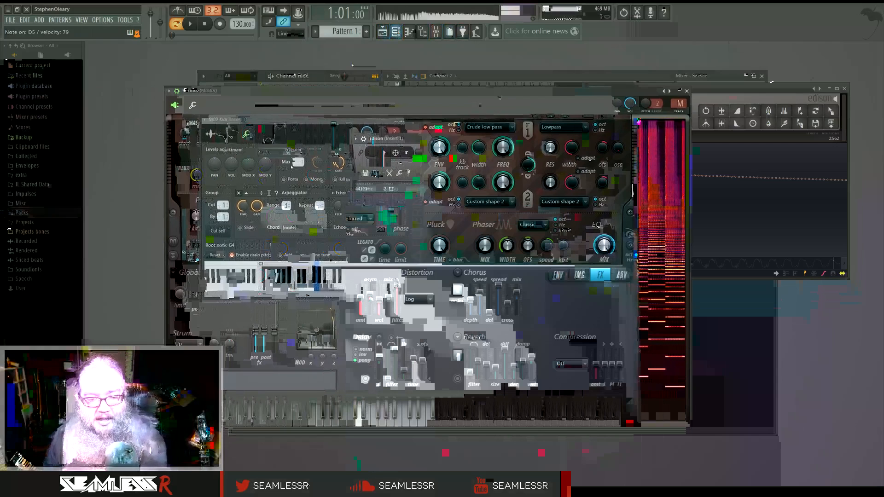
left_click_drag(371, 295, 372, 302)
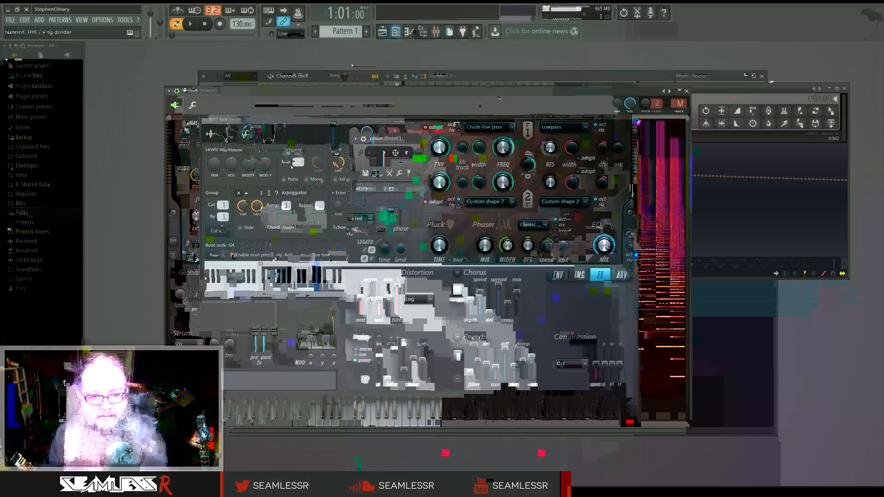
- Shift the tall Local EQ peak slightly higher in frequency
left_click(559, 276)
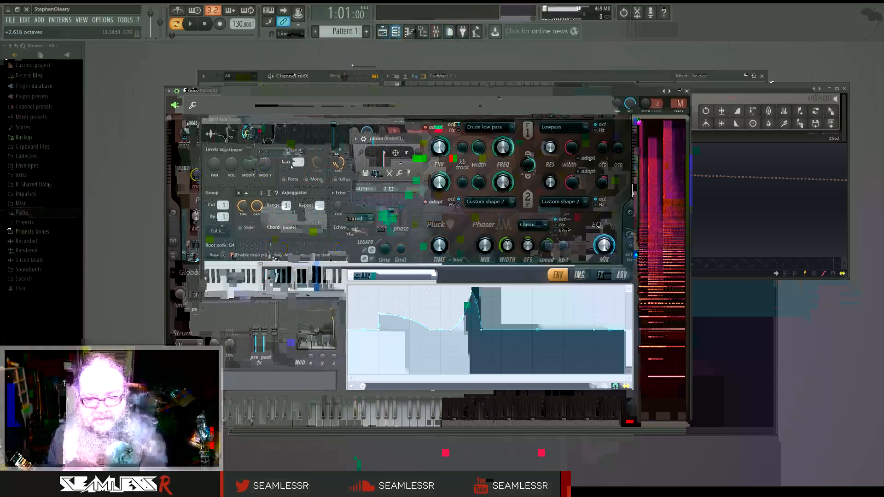
mouse_move(473, 291)
left_mouse_down()
mouse_move(495, 290)
mouse_move(481, 293)
left_mouse_up()
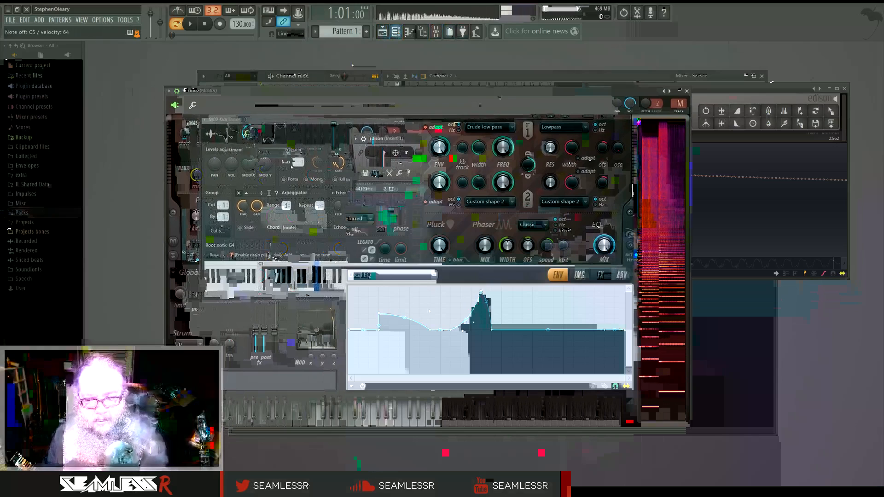
left_click(600, 275)
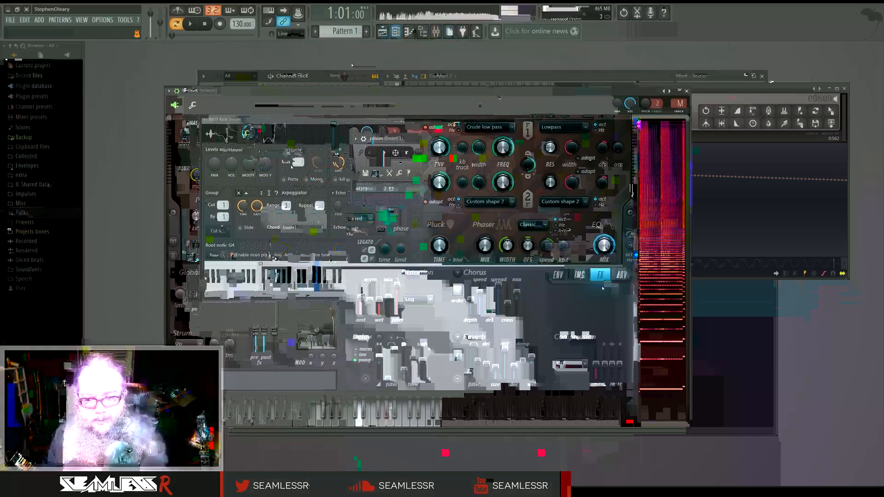
- Raise the Image formant control slightly and reduce the height of the low-frequency boost in the Local EQ
left_click(579, 276)
left_click_drag(606, 374, 606, 368)
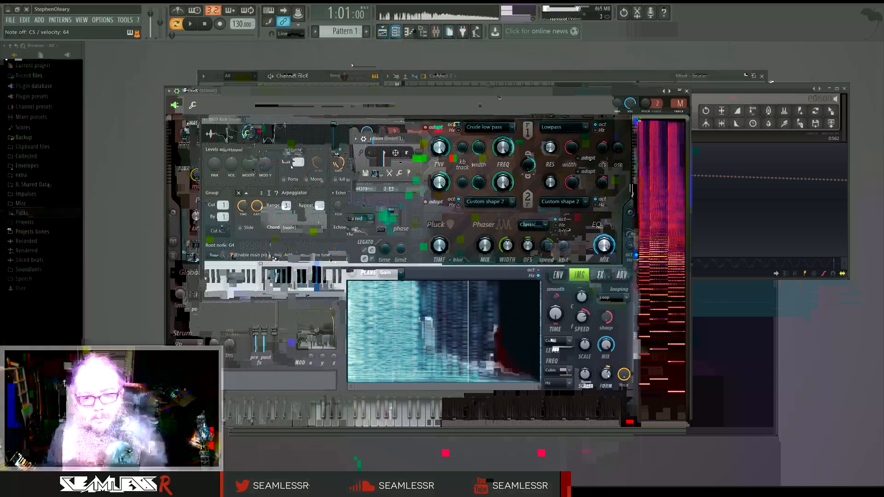
left_click(557, 276)
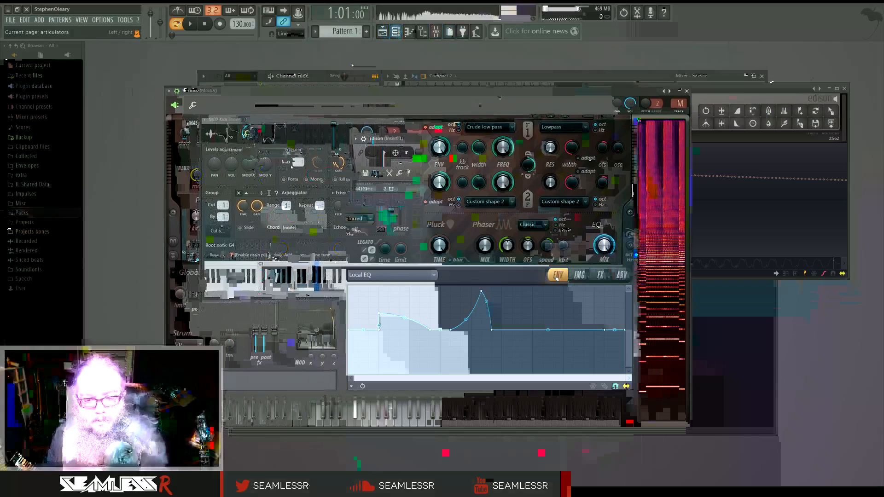
mouse_move(379, 314)
left_mouse_down()
mouse_move(379, 353)
mouse_move(379, 319)
left_mouse_up()
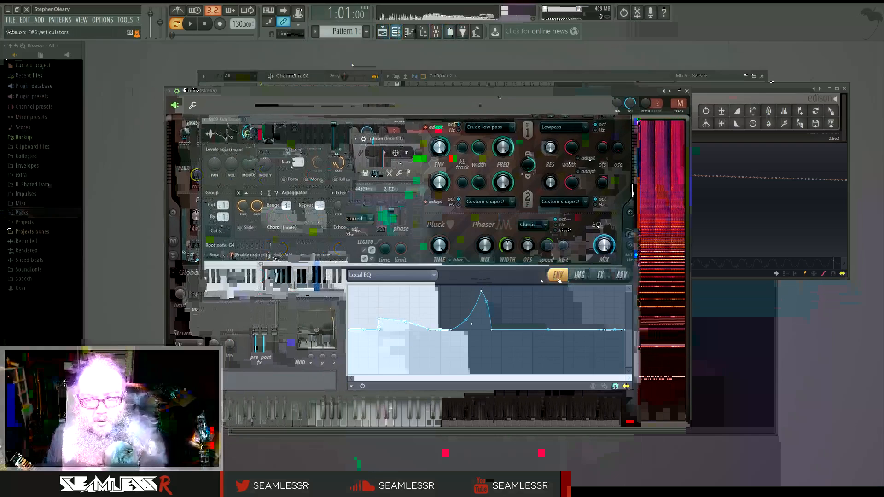
- Show Harmor's Pluck shape curve, add a point in its upper range and raise it to bow the falling line upward
left_click(468, 275)
left_click(530, 336)
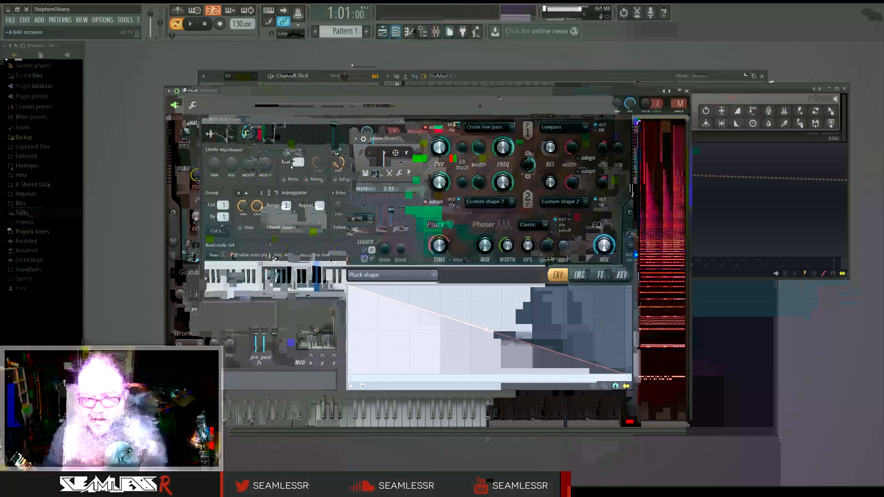
right_click(565, 331)
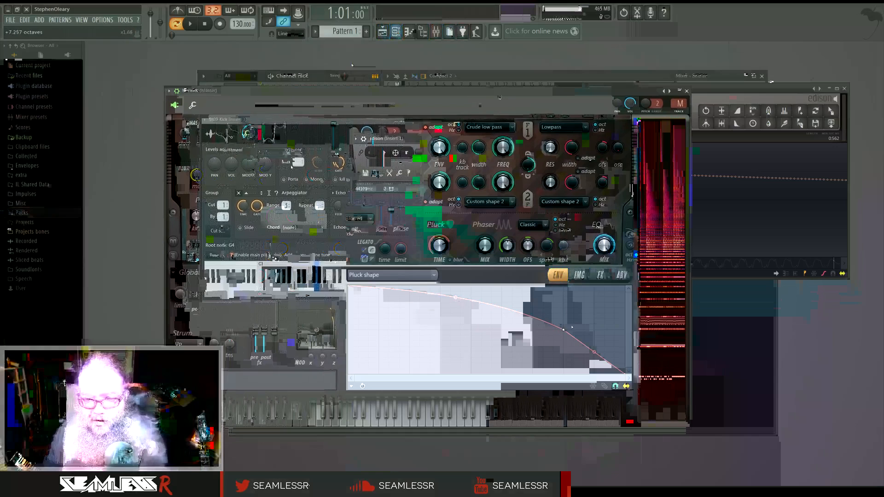
mouse_move(566, 331)
left_mouse_down()
mouse_move(564, 307)
mouse_move(563, 318)
left_mouse_up()
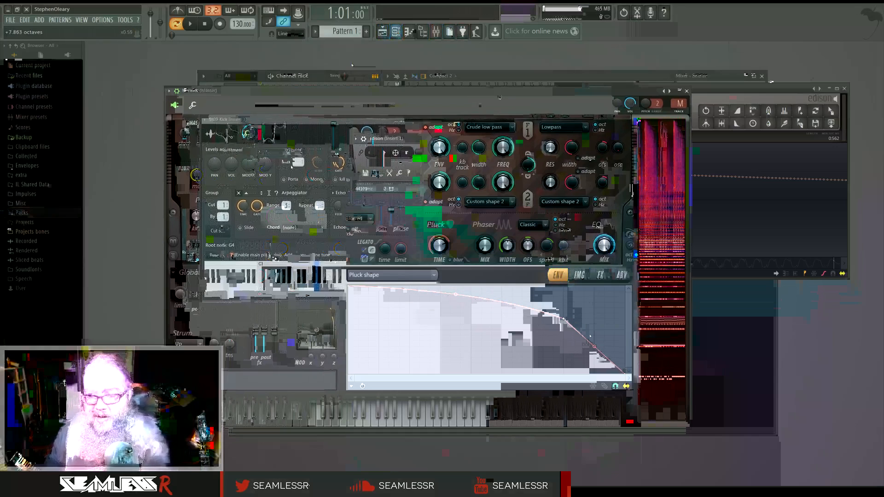
left_click(600, 275)
left_click(621, 274)
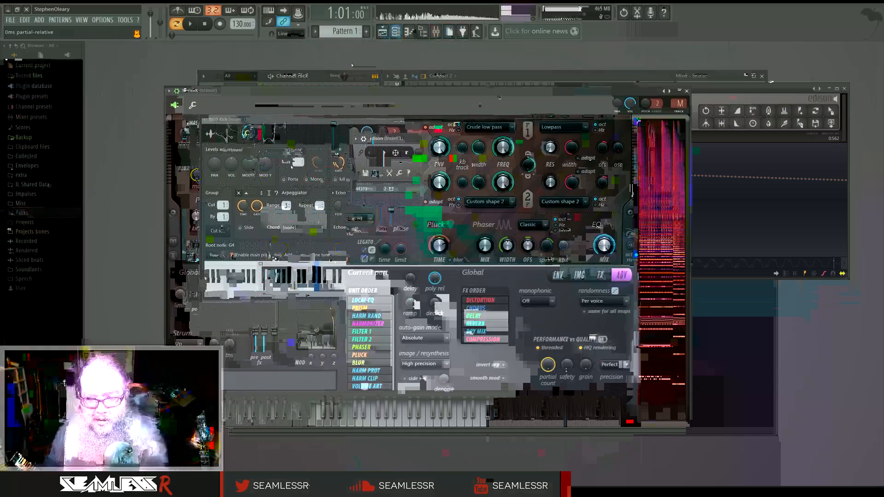
left_click(578, 275)
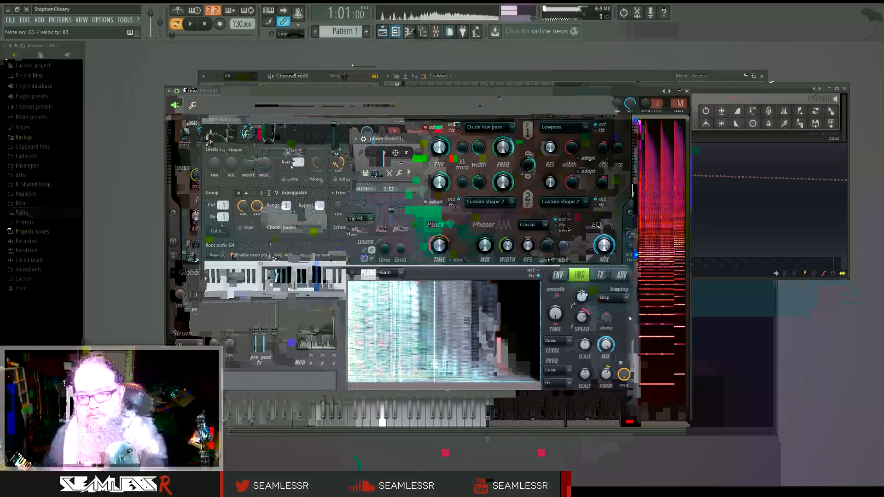
- Add points to the Pluck shape curve to form a deep mid-frequency dip followed directly by a high peak
left_click(558, 274)
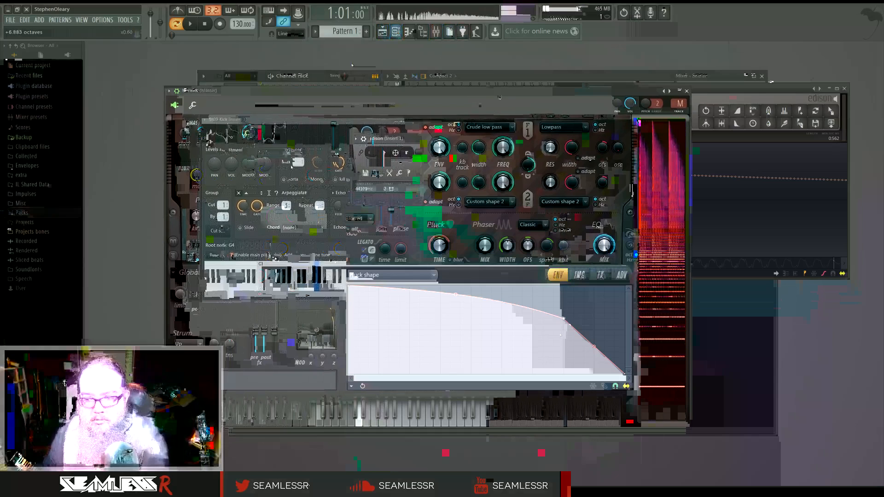
right_click(492, 319)
right_click(400, 357)
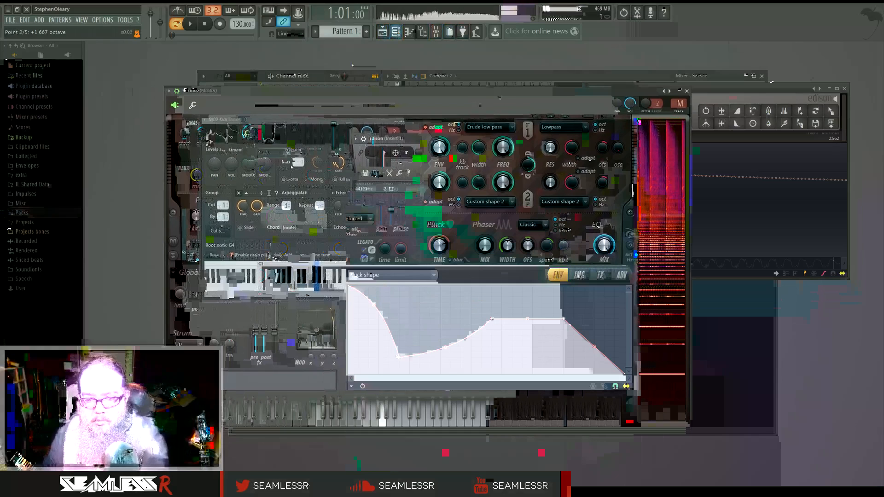
right_click(420, 291)
left_click_drag(400, 356, 460, 352)
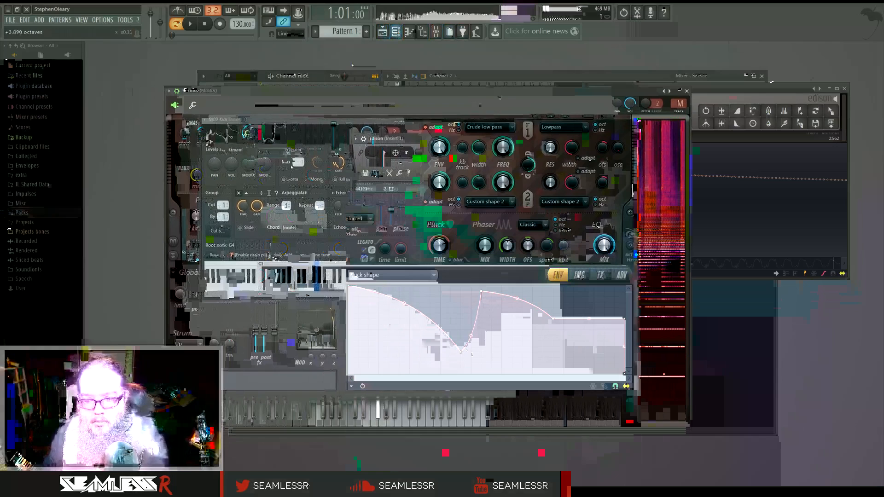
- Add another Pluck shape point, pull the former peak down to the floor, and raise the points on both sides to form a narrow notch
right_click(502, 346)
left_click_drag(481, 292, 481, 374)
left_click_drag(502, 346, 502, 287)
left_click_drag(460, 352, 462, 301)
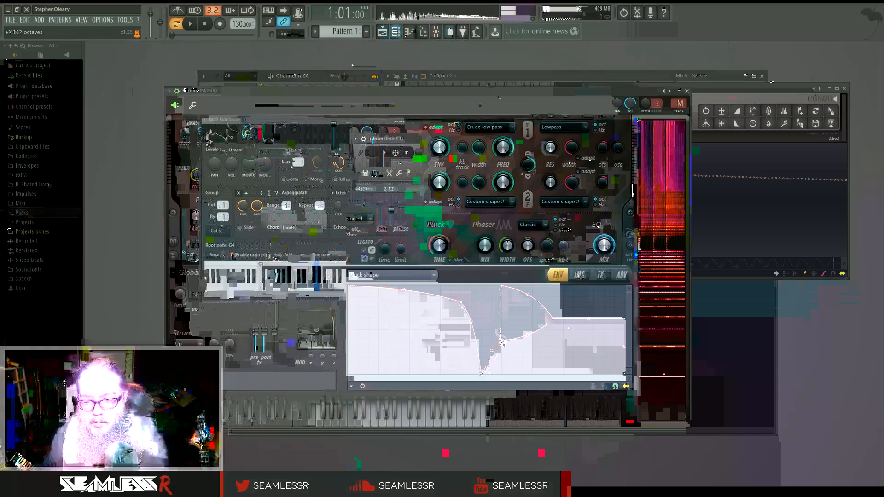
- Taper the upper end of the Pluck shape downward and make its central notch shallower and slightly higher in frequency
left_click_drag(624, 318, 604, 352)
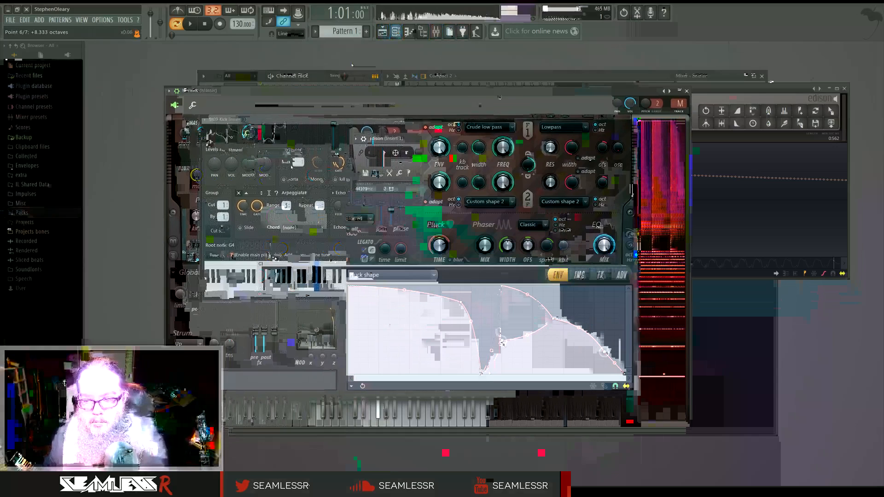
left_click_drag(552, 317, 543, 324)
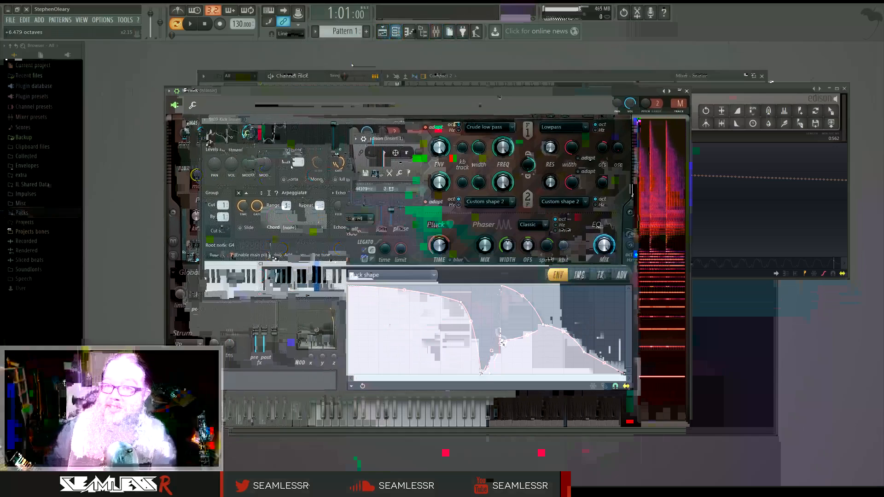
left_click_drag(482, 373, 492, 352)
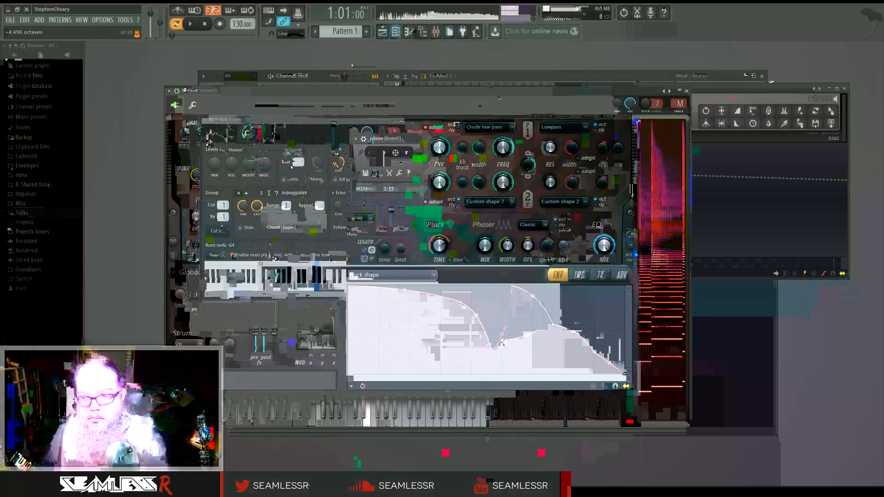
- Raise the Image formant control further and turn down the Image sharpness
left_click(600, 275)
left_click(580, 275)
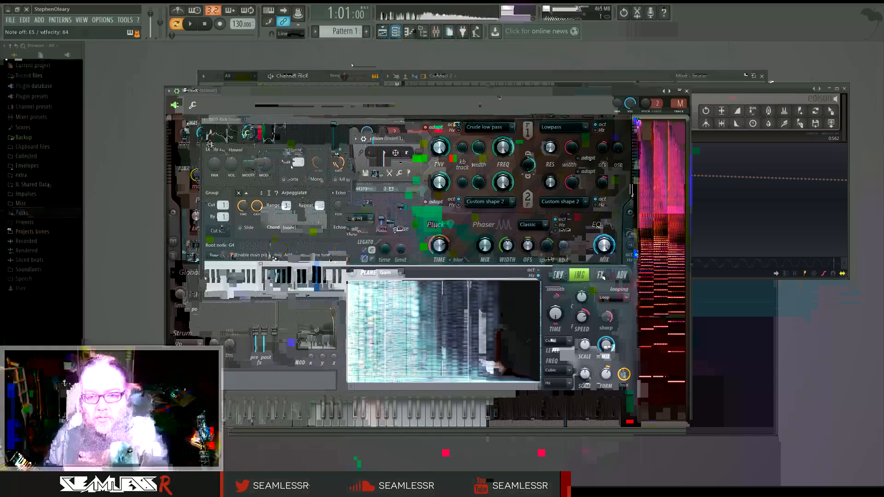
left_click_drag(606, 374, 606, 364)
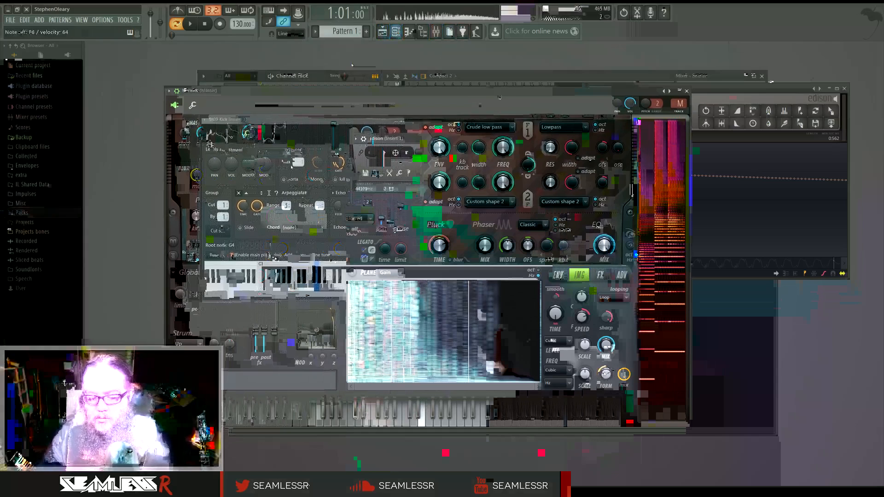
left_click(601, 275)
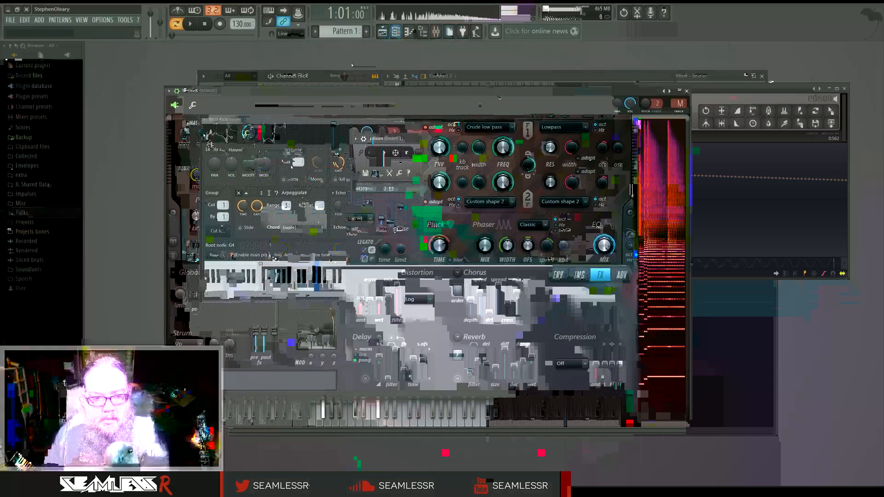
left_click(579, 275)
left_click_drag(606, 317, 611, 326)
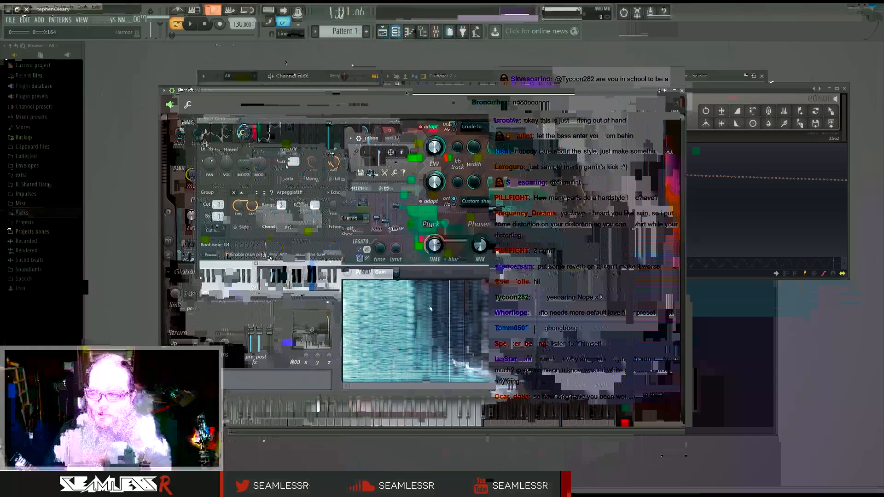
- Reposition the Harmor window and reset the timbre 1 and 2 mix
left_click_drag(412, 94, 432, 87)
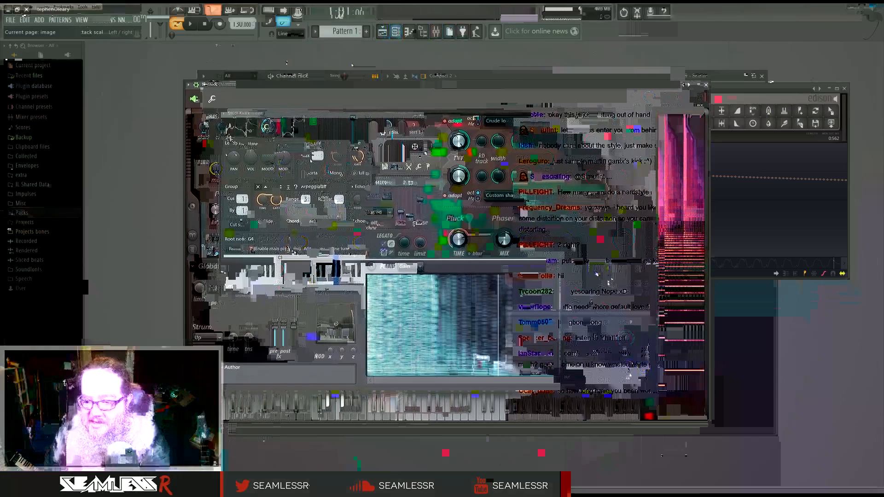
left_click(577, 269)
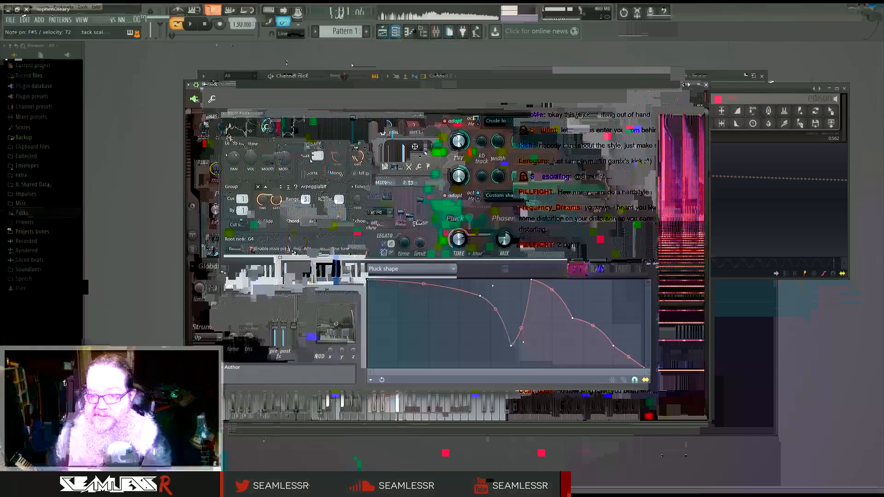
left_click(591, 271)
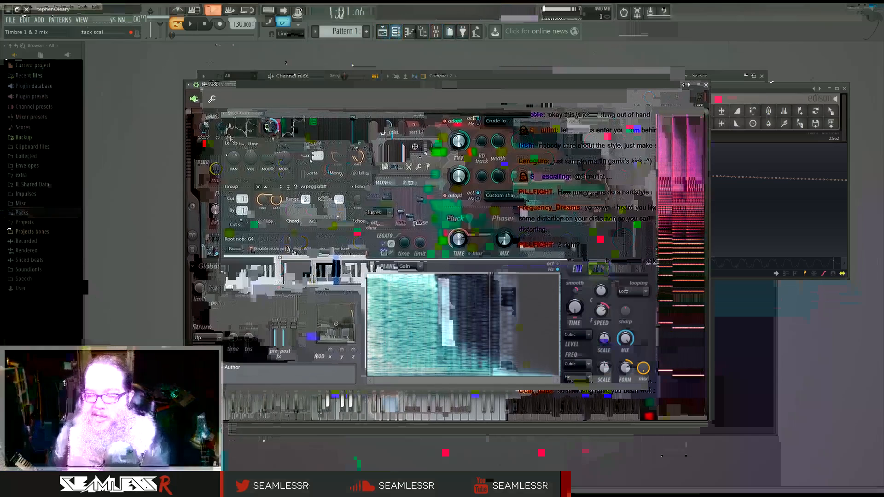
left_click(277, 130, "alt")
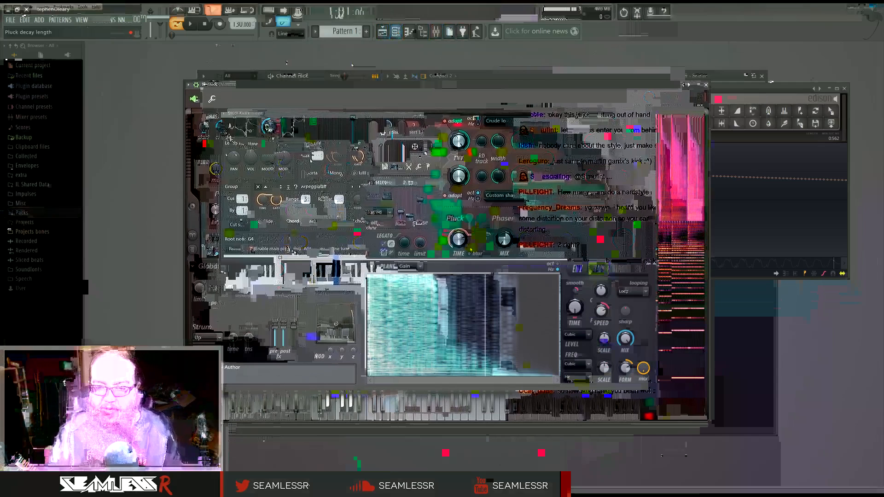
- Switch to the broadcasting program and open its streaming and local recording options
key("alt+Tab")
left_click(304, 120)
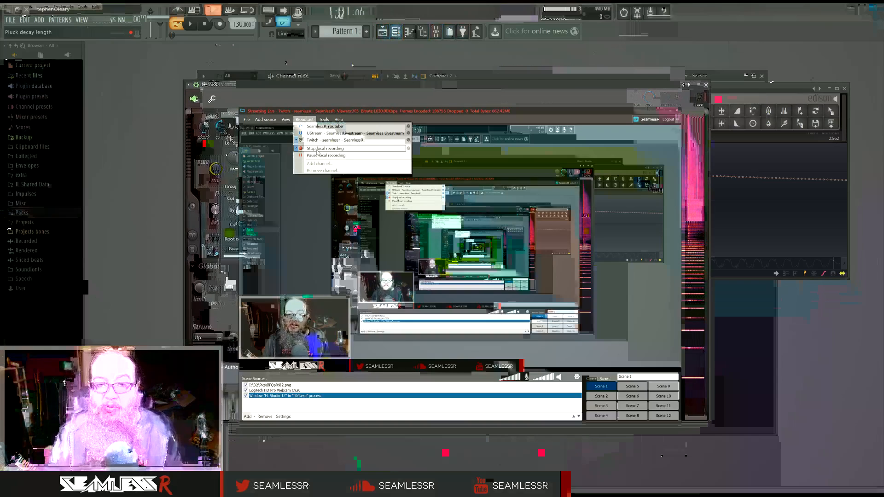